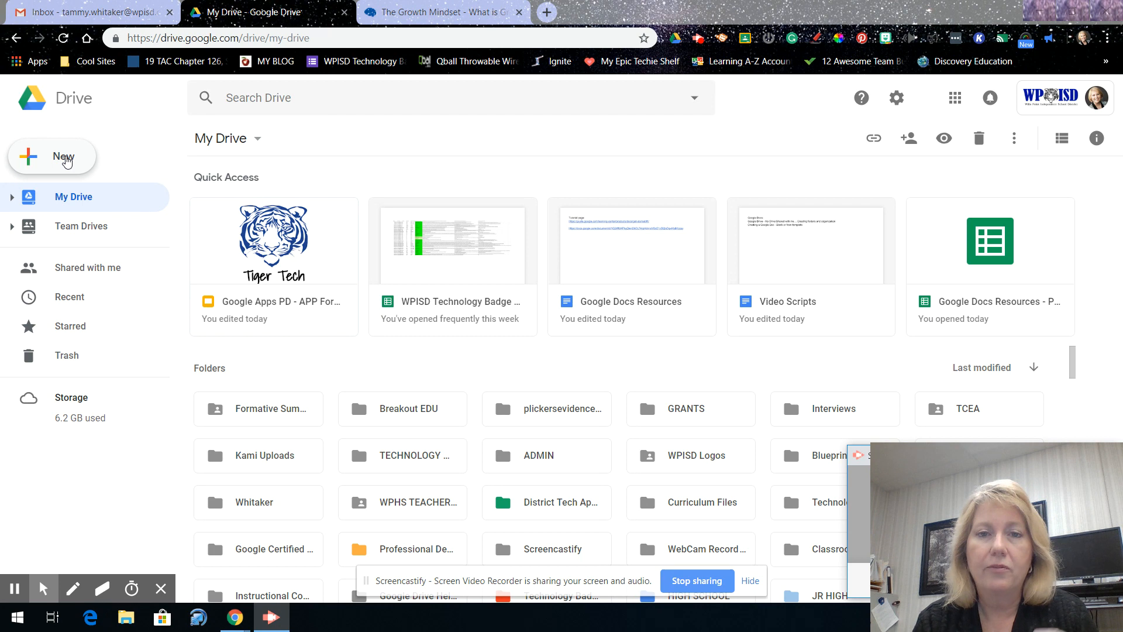
# Create a new folder named Tech Tuesday in My Drive
pyautogui.click(64, 159)
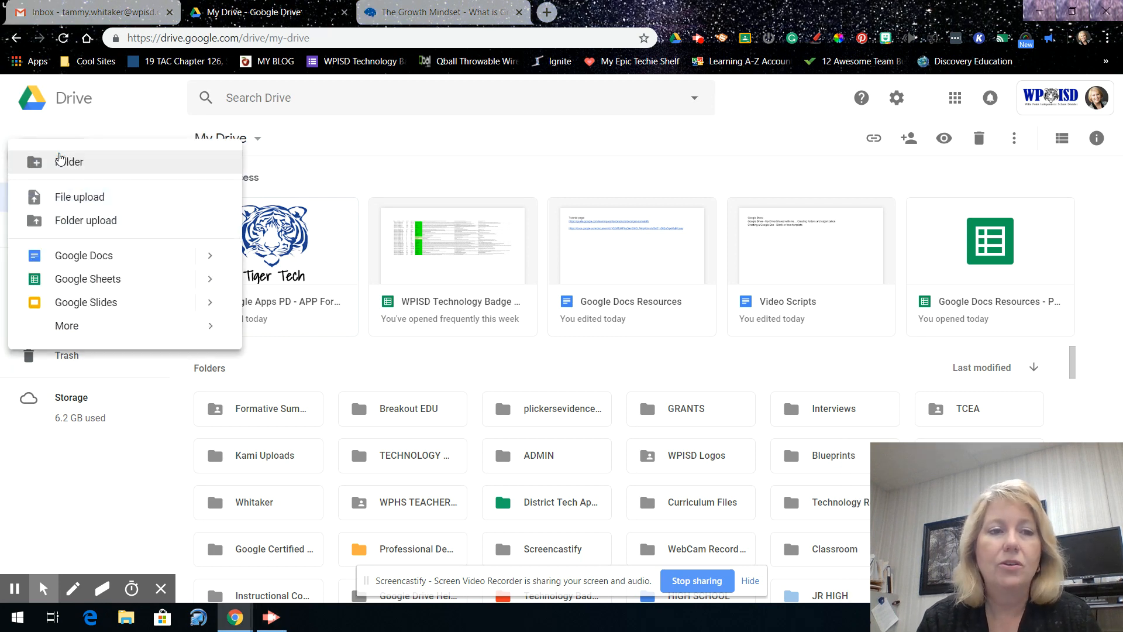
pyautogui.click(59, 161)
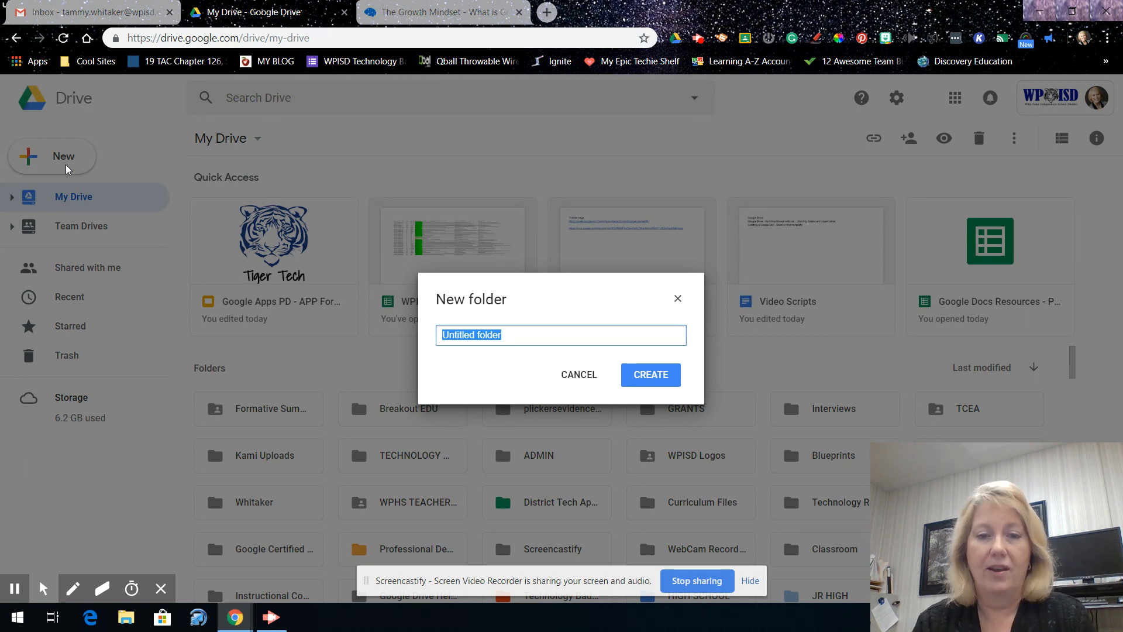
pyautogui.write('Tech T')
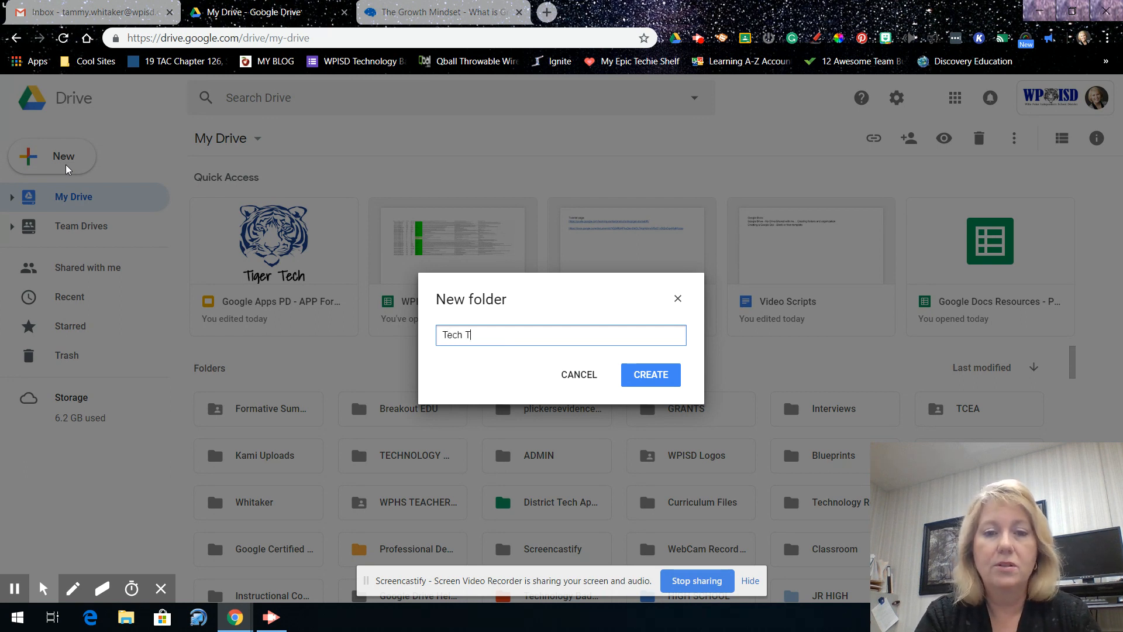
pyautogui.write('uesday')
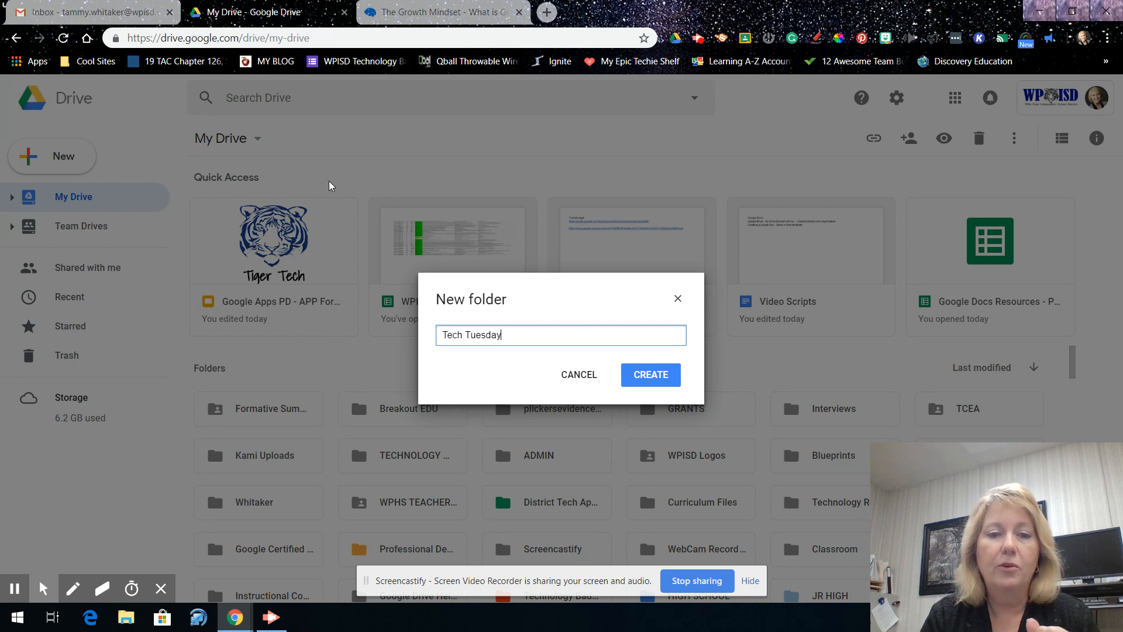
pyautogui.click(658, 381)
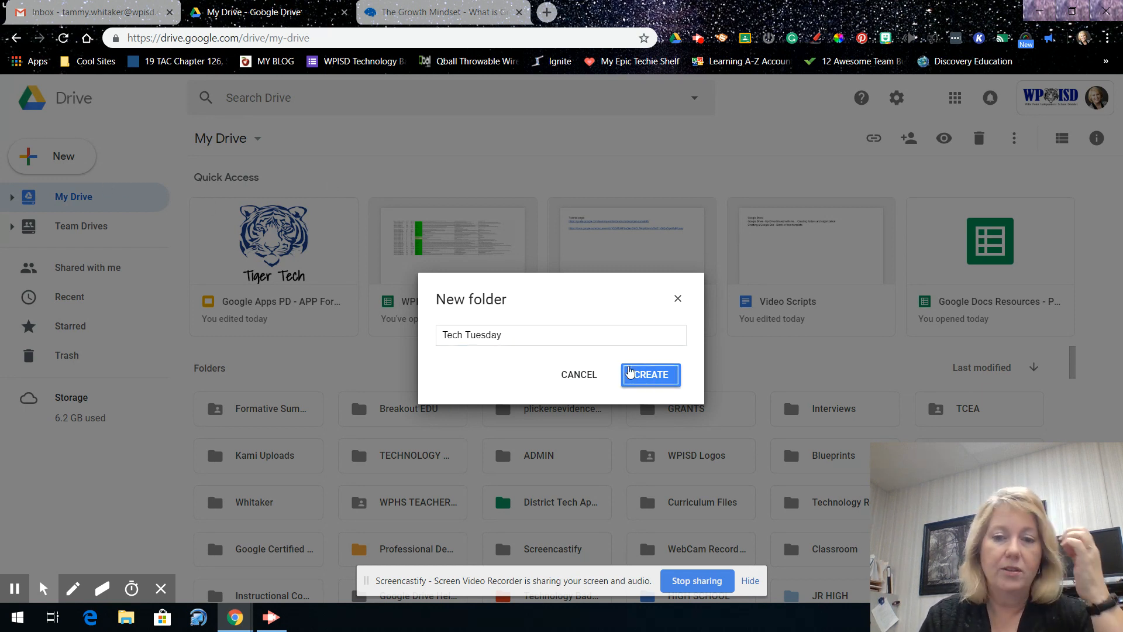
pyautogui.click(629, 374)
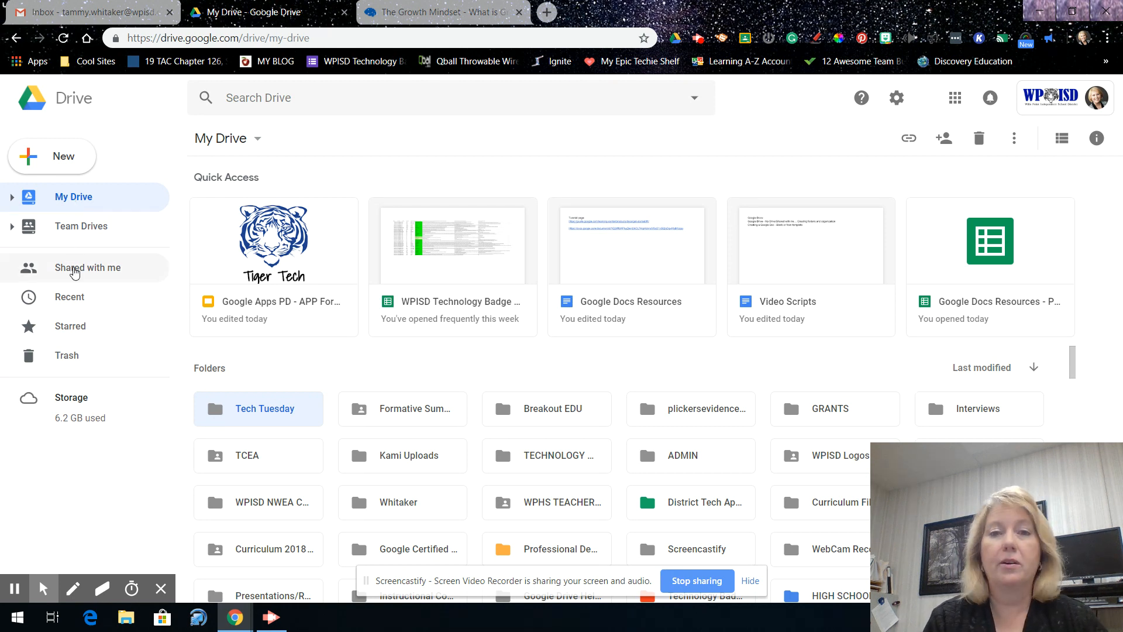
# Look at the items shared with this account, and return to My Drive to look through its folders and files
pyautogui.click(74, 270)
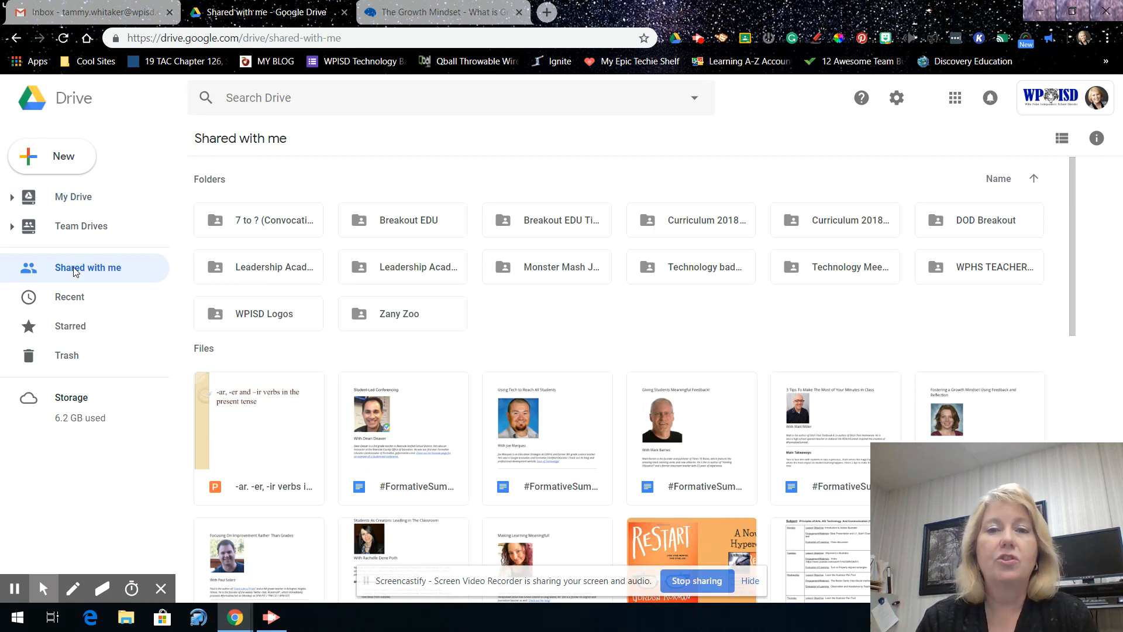
pyautogui.click(72, 198)
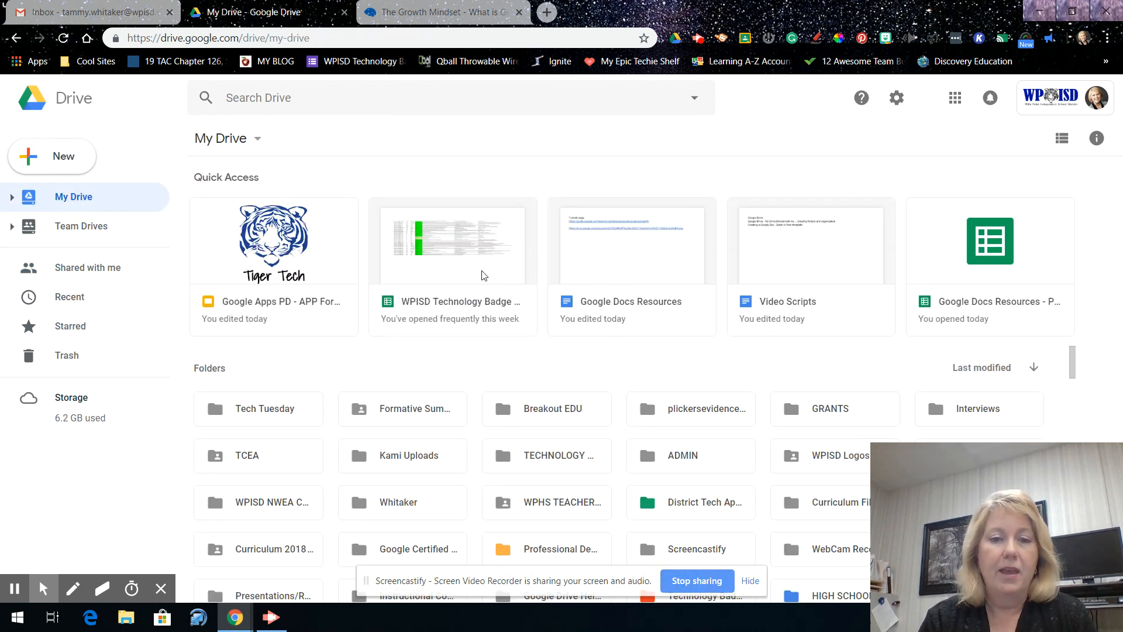
pyautogui.scroll(-4, 595, 398)
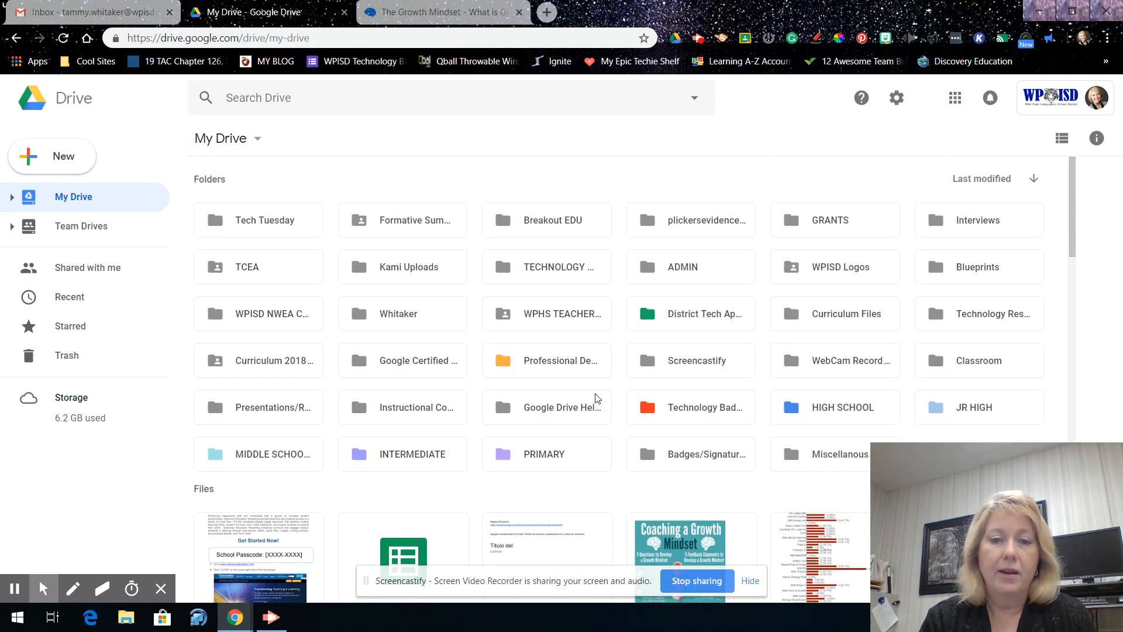
pyautogui.scroll(-5, 595, 398)
pyautogui.scroll(7, 597, 397)
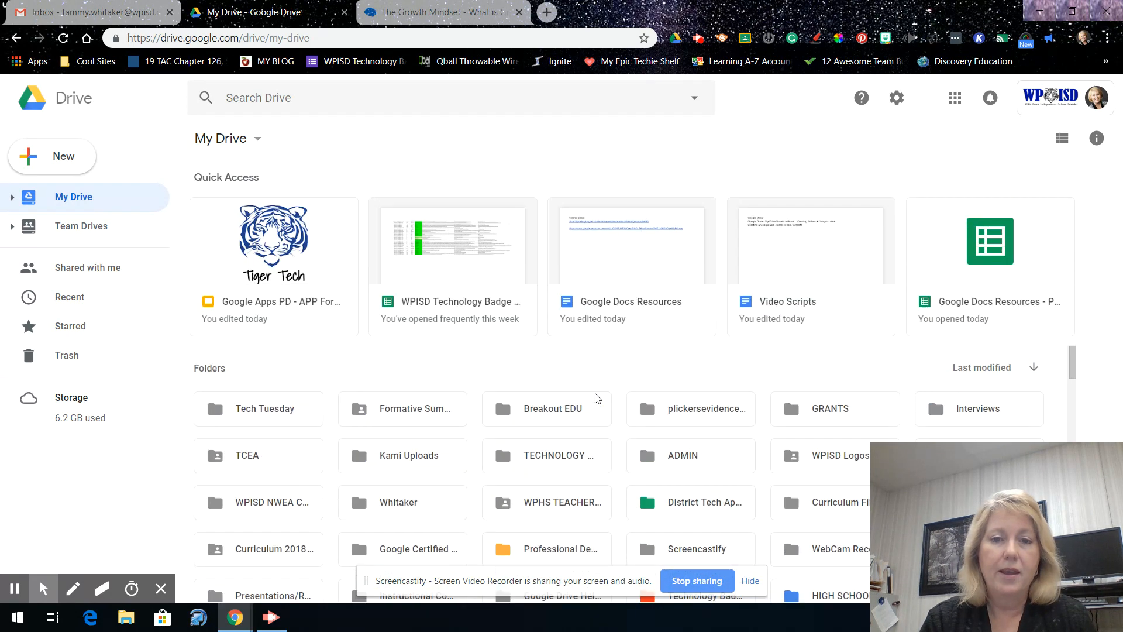
pyautogui.scroll(-2, 573, 466)
pyautogui.scroll(-1, 572, 464)
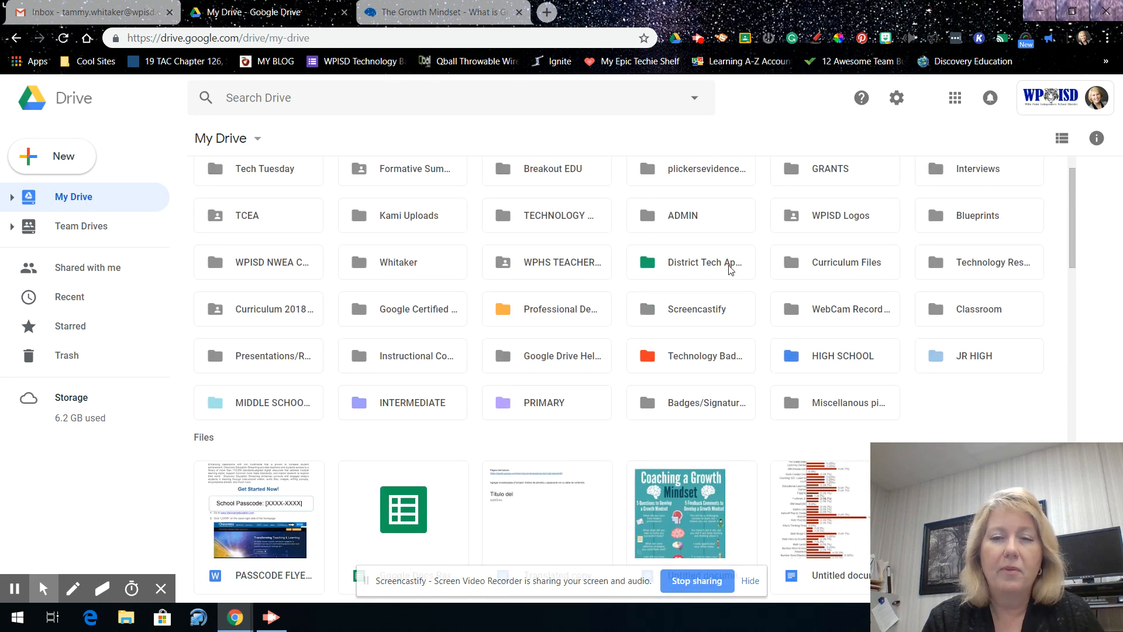
pyautogui.scroll(4, 615, 292)
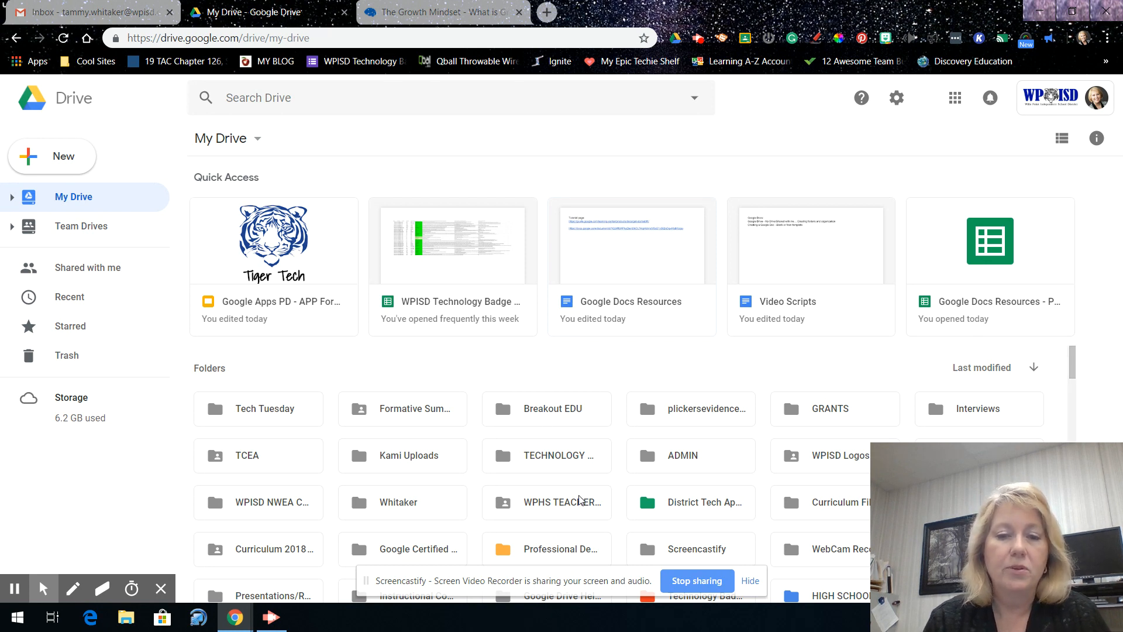
# Show the available folder colors for the TECHNOLOGY MONTHLY MEETING folder
pyautogui.click(534, 457)
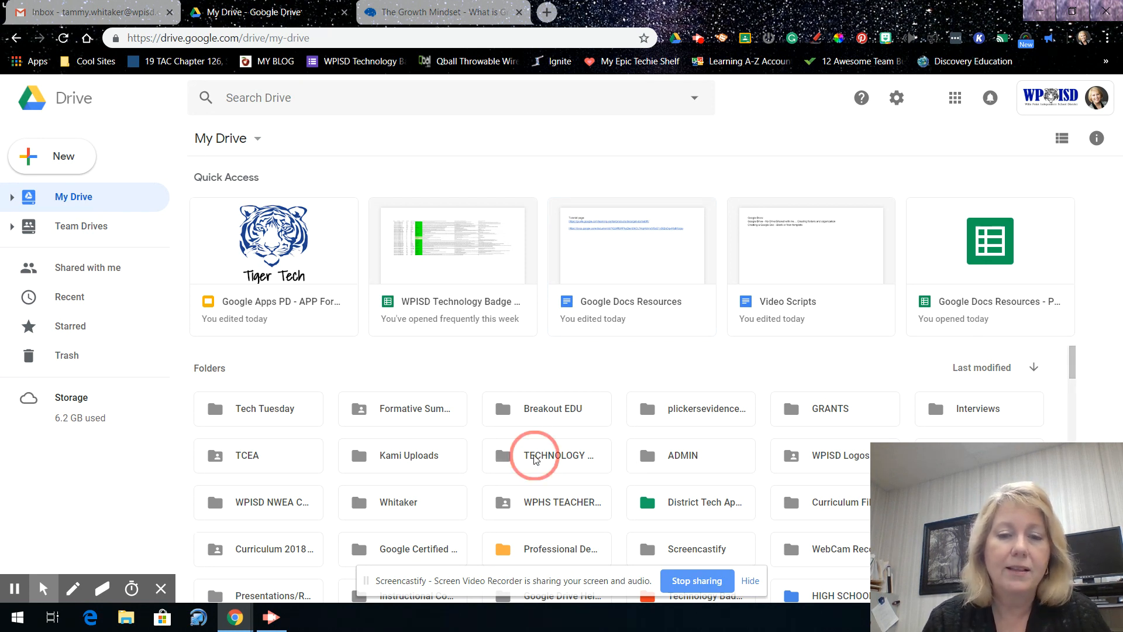
pyautogui.rightClick(534, 458)
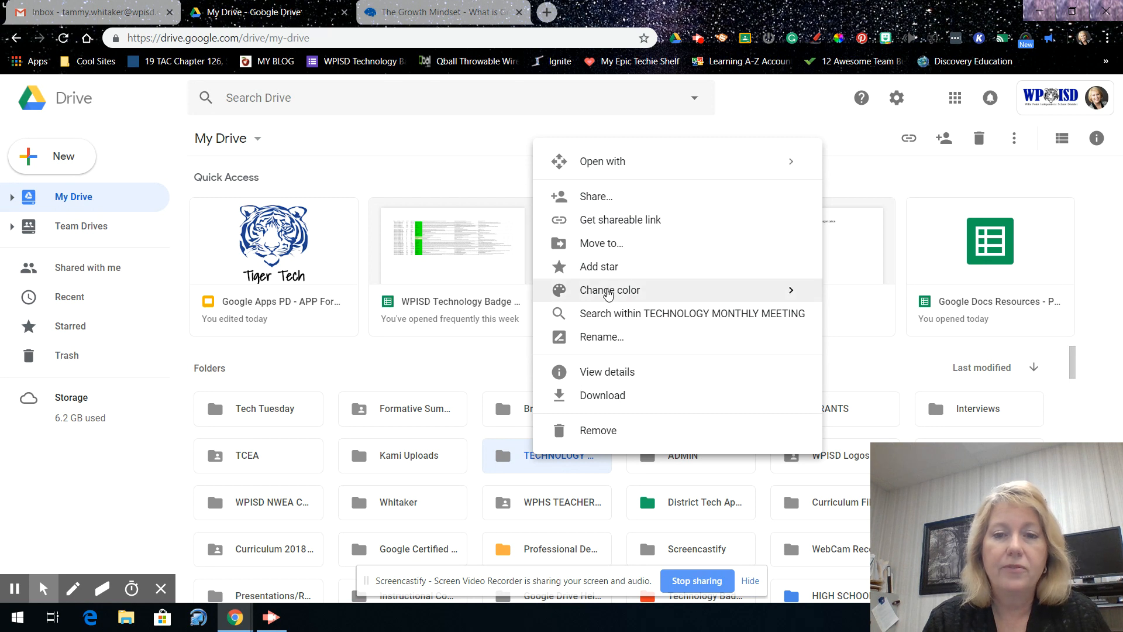
pyautogui.moveTo(609, 292)
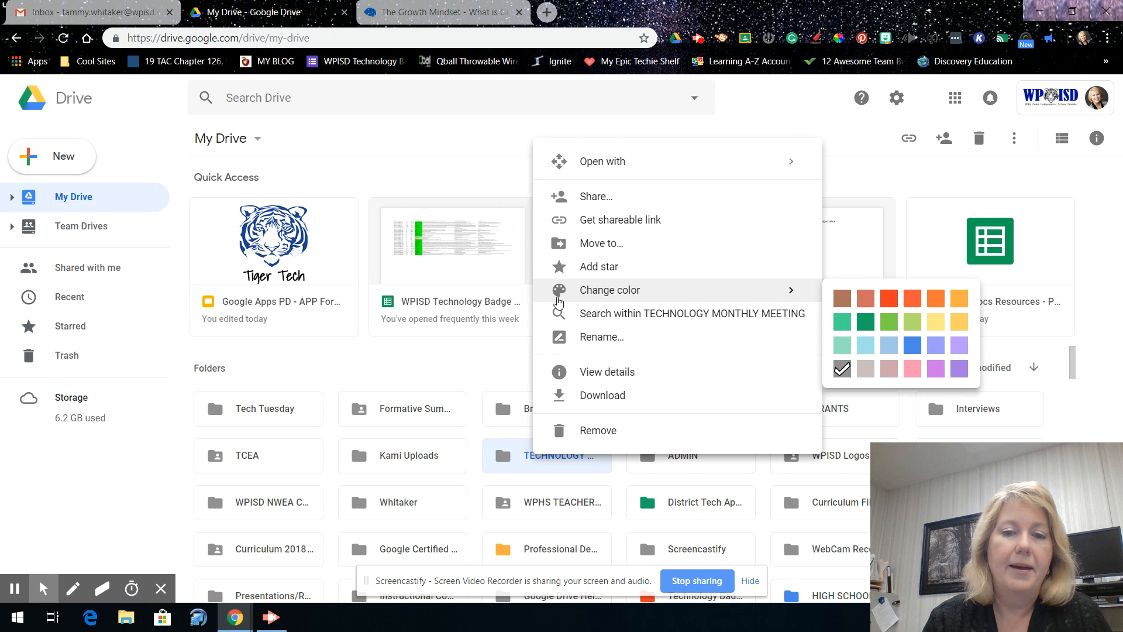
# Expand the My Drive folder tree and check which actions are offered for its Breakout EDU folder
pyautogui.click(10, 201)
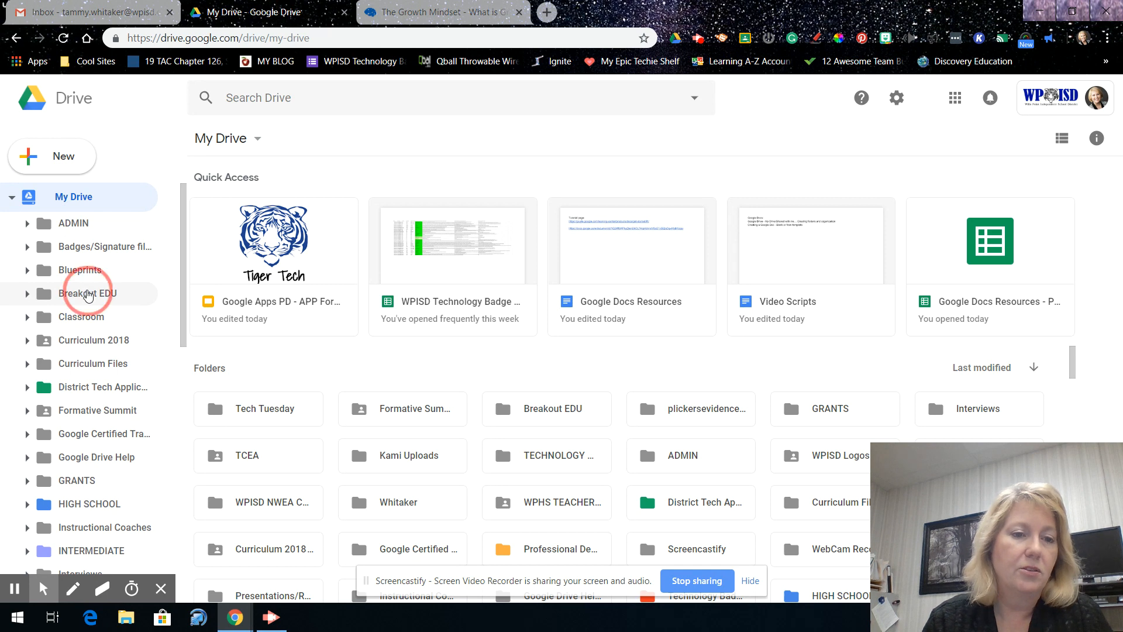
pyautogui.rightClick(89, 295)
pyautogui.moveTo(150, 462)
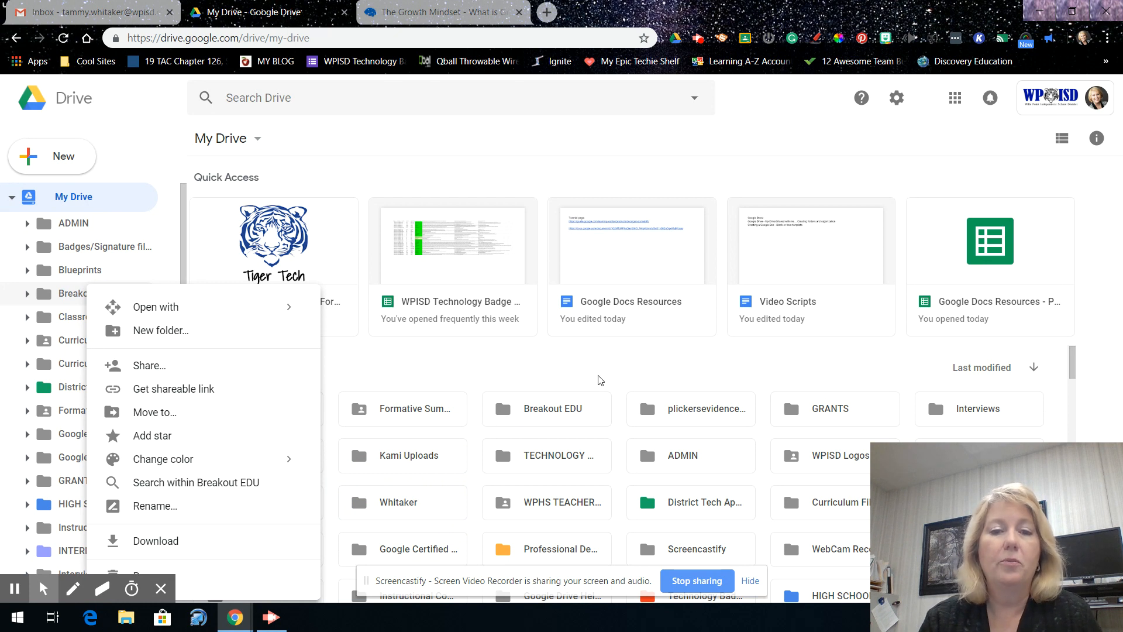
pyautogui.click(604, 148)
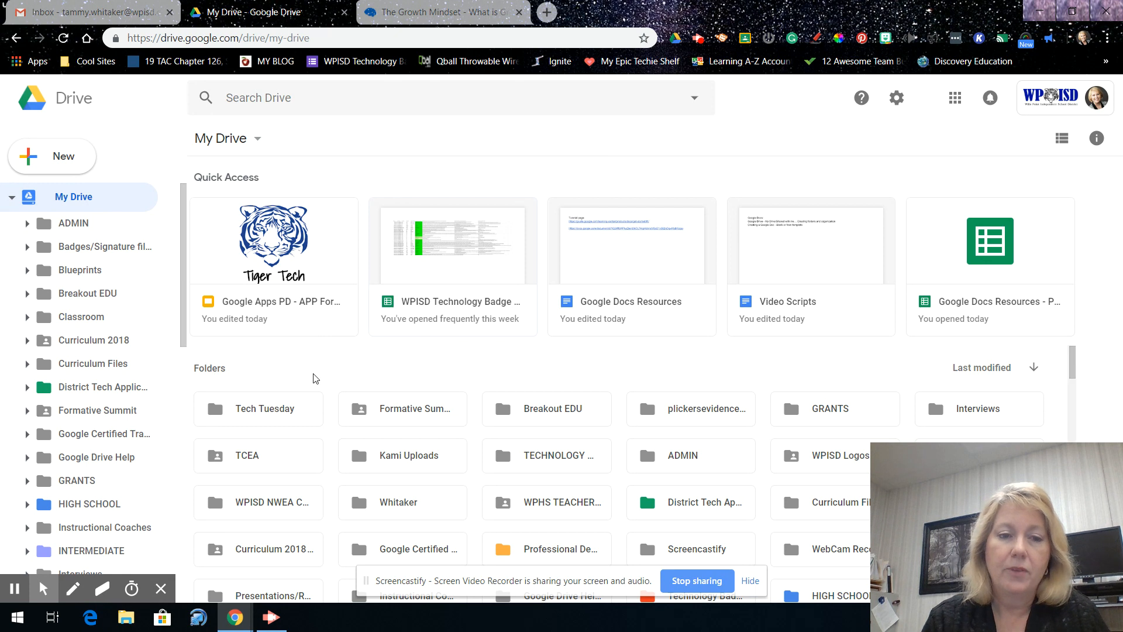
# Open the Tech Tuesday folder and bring up the template gallery for a new Google Docs document there
pyautogui.click(250, 408)
pyautogui.doubleClick(250, 407)
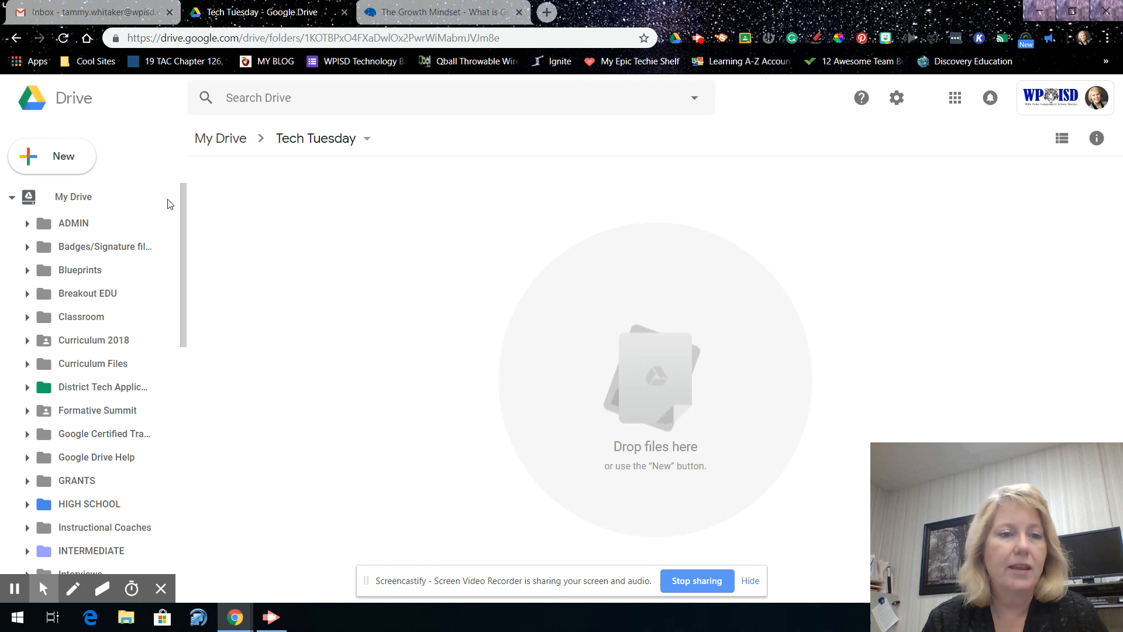
pyautogui.click(65, 158)
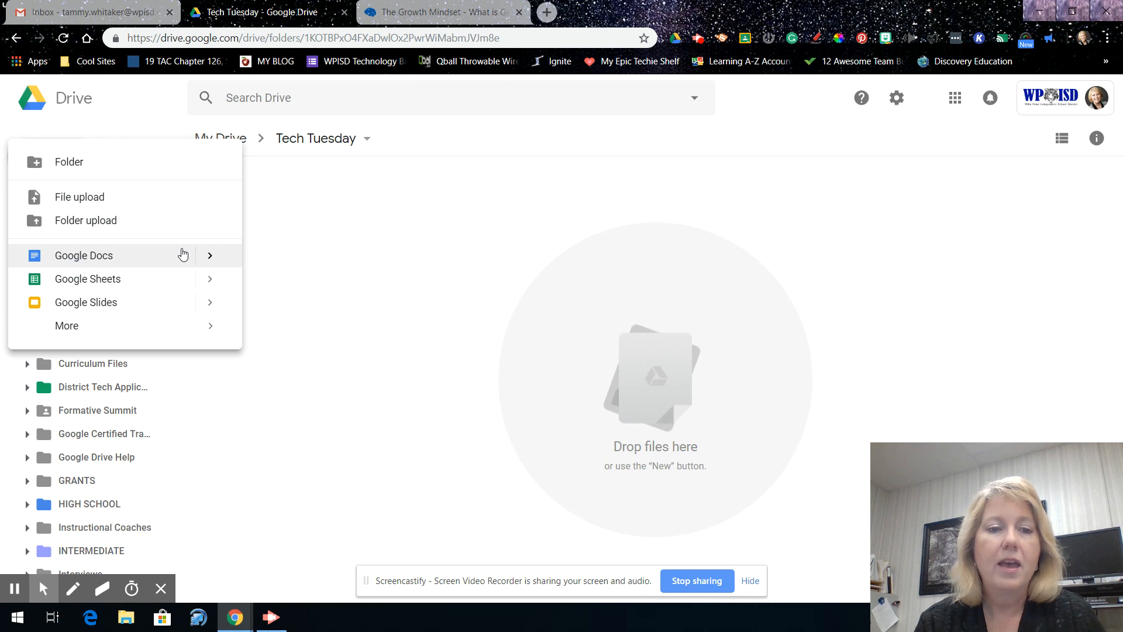
pyautogui.moveTo(214, 260)
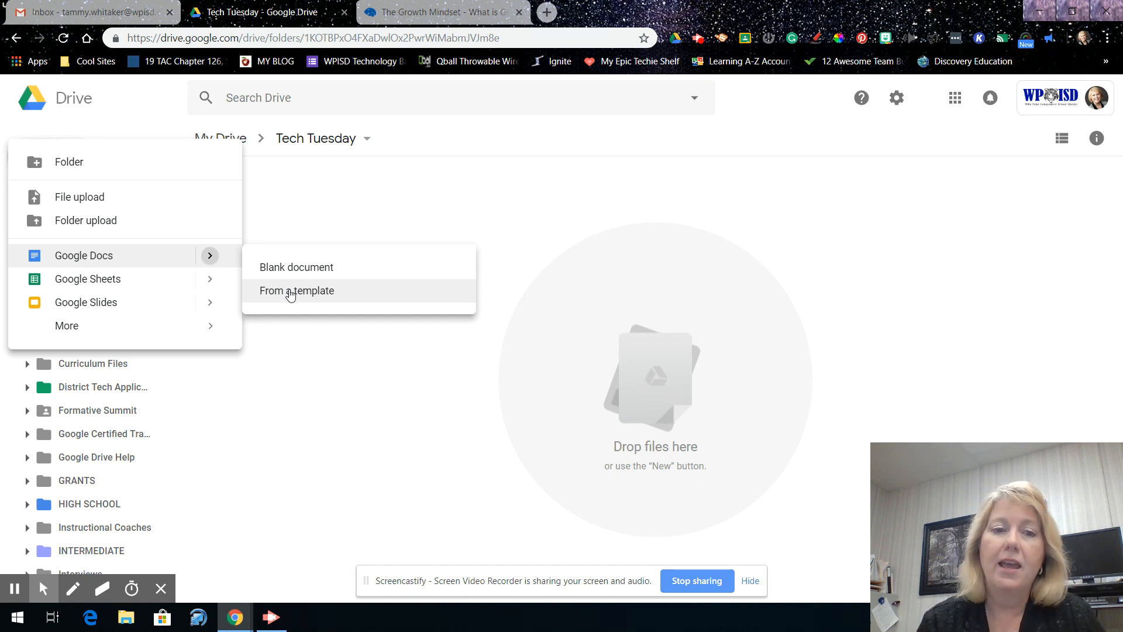
pyautogui.click(291, 292)
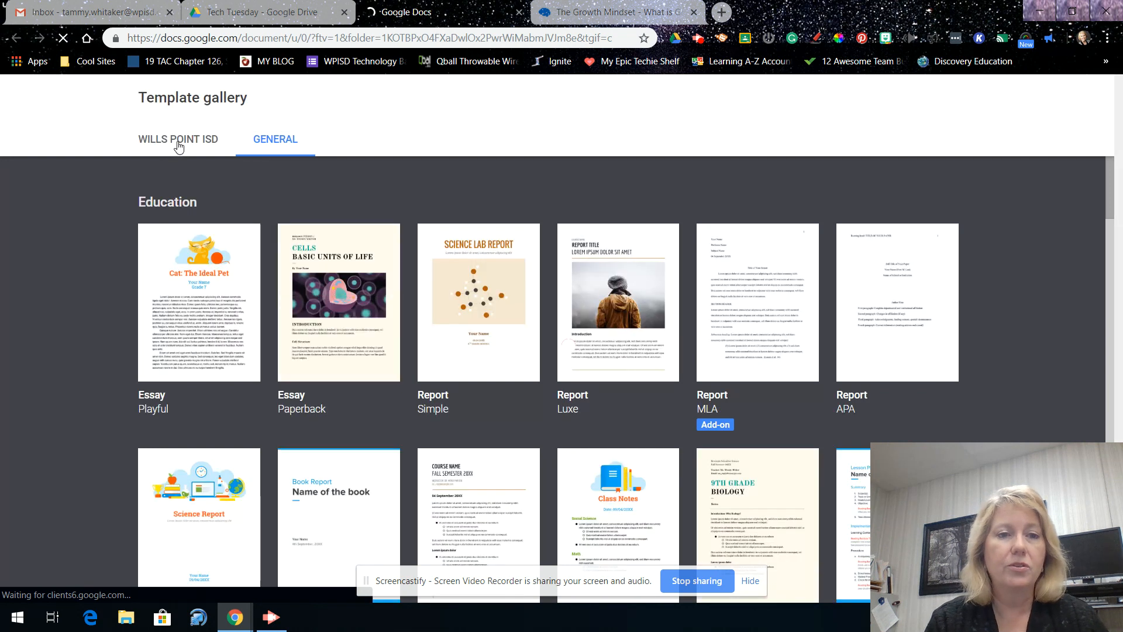
# Look through the Wills Point ISD document templates in the template gallery
pyautogui.click(178, 145)
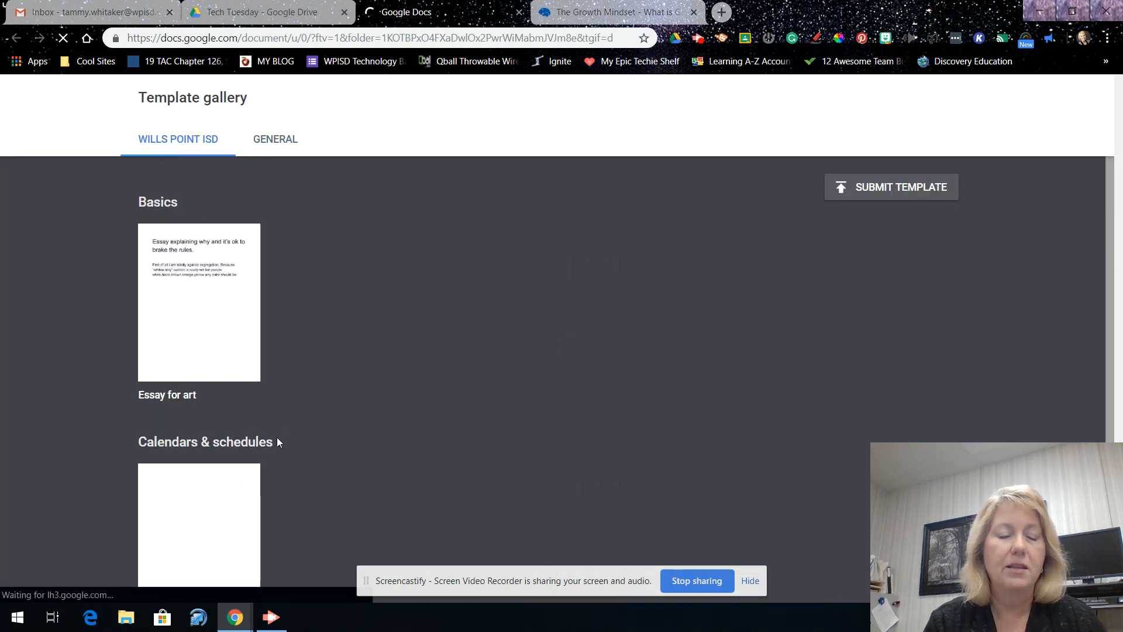
pyautogui.scroll(-1, 279, 441)
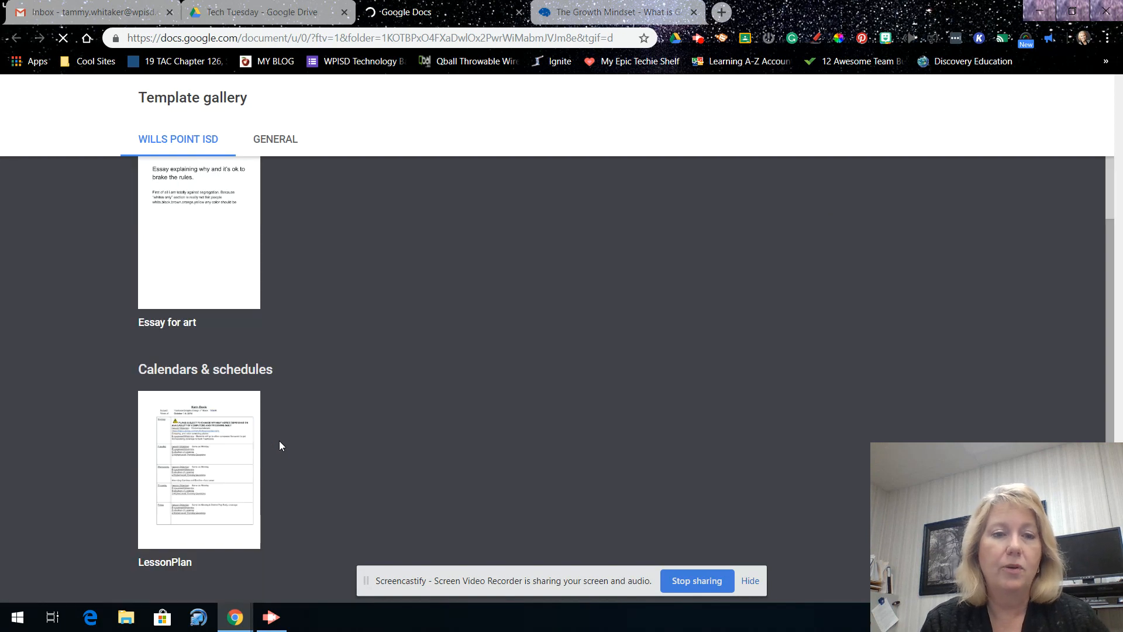
pyautogui.scroll(1, 279, 440)
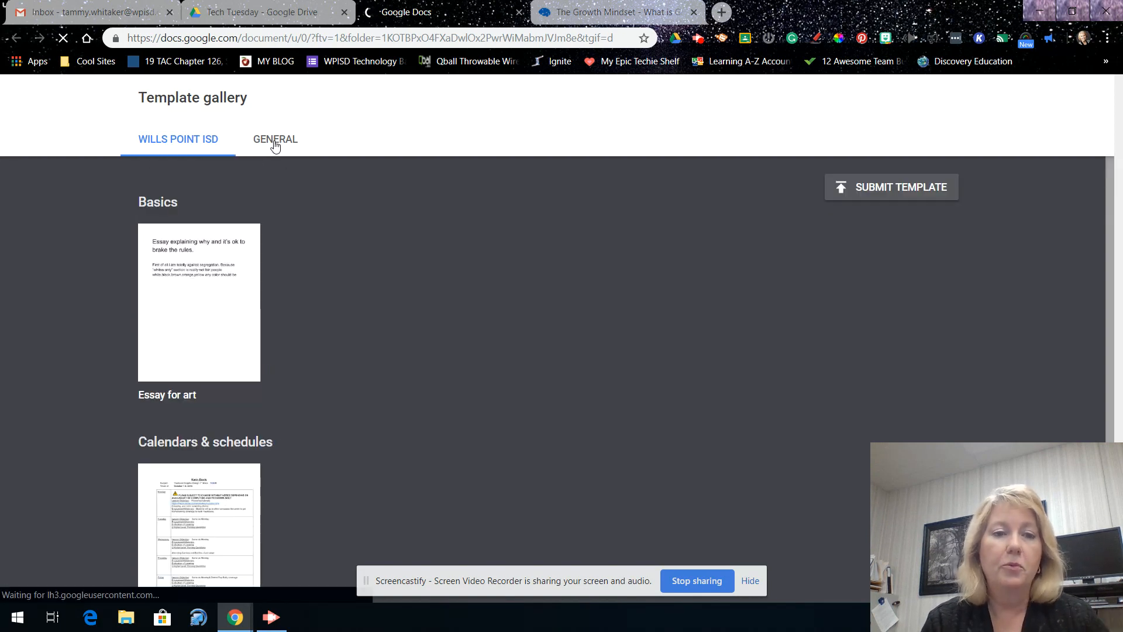
pyautogui.scroll(-1, 234, 493)
pyautogui.scroll(1, 235, 485)
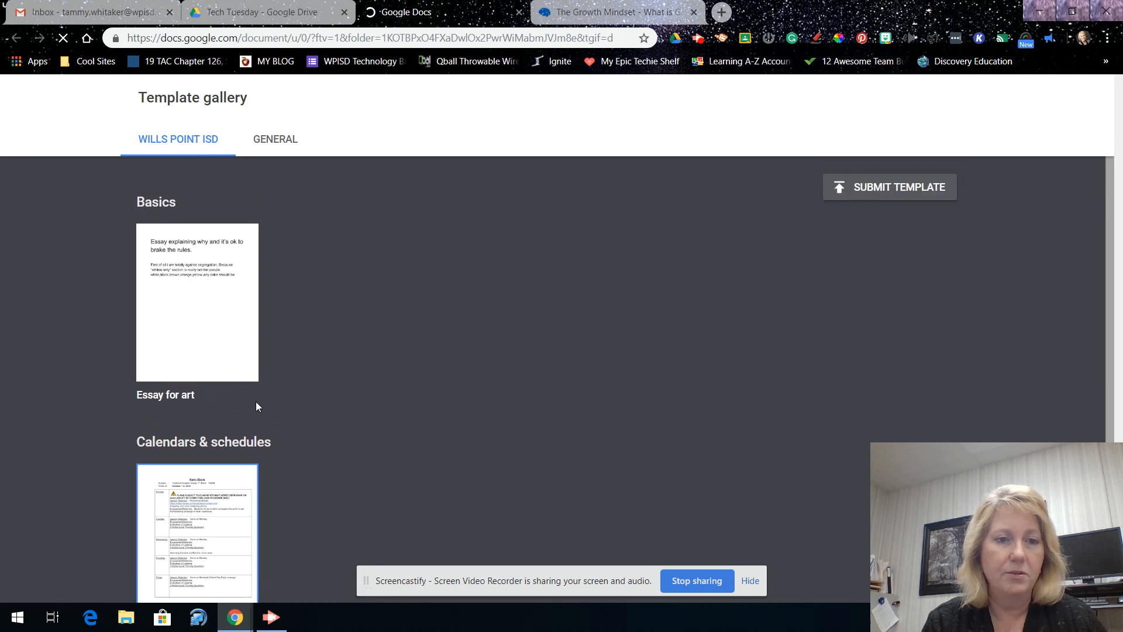
# Examine the general document templates, from the education, letter and resume designs to the personal, work and legal ones
pyautogui.click(273, 137)
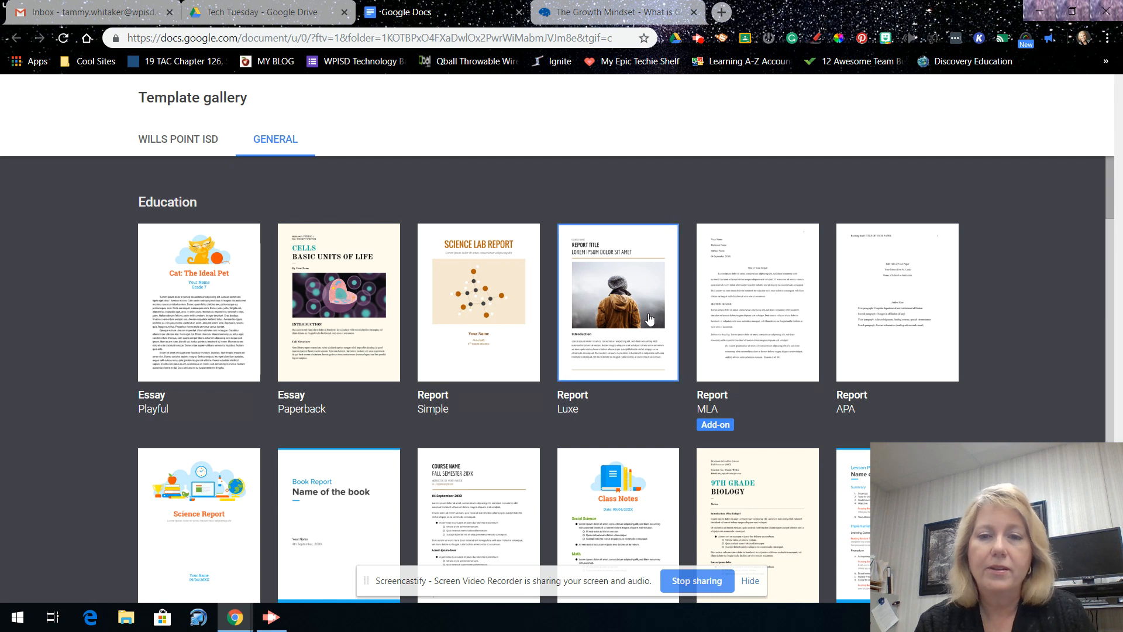
pyautogui.scroll(-6, 650, 318)
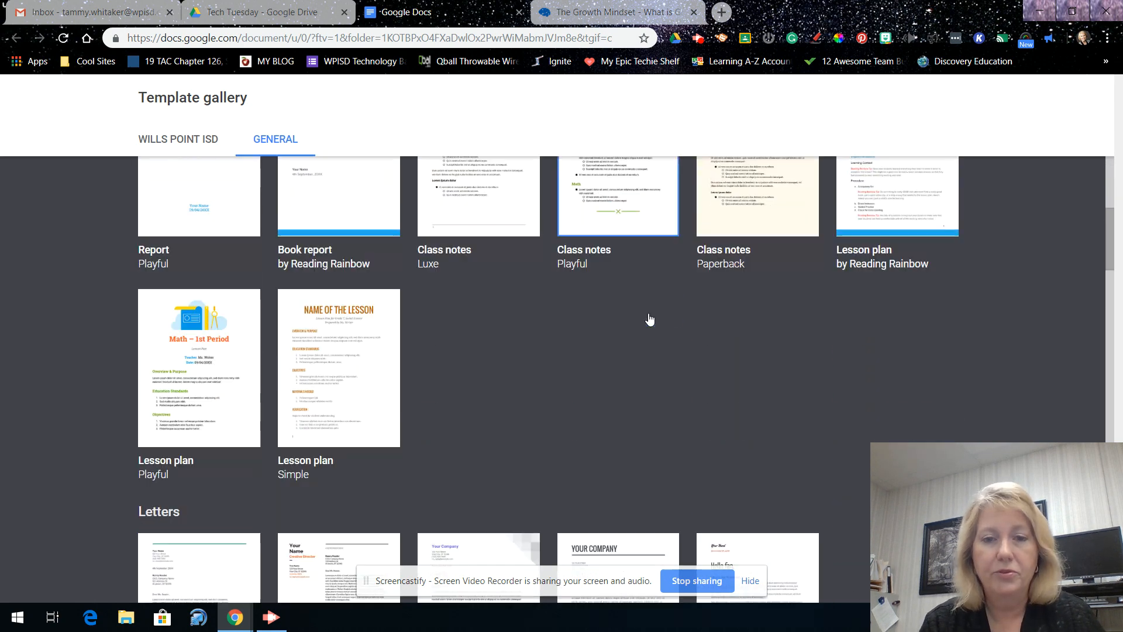
pyautogui.scroll(3, 649, 319)
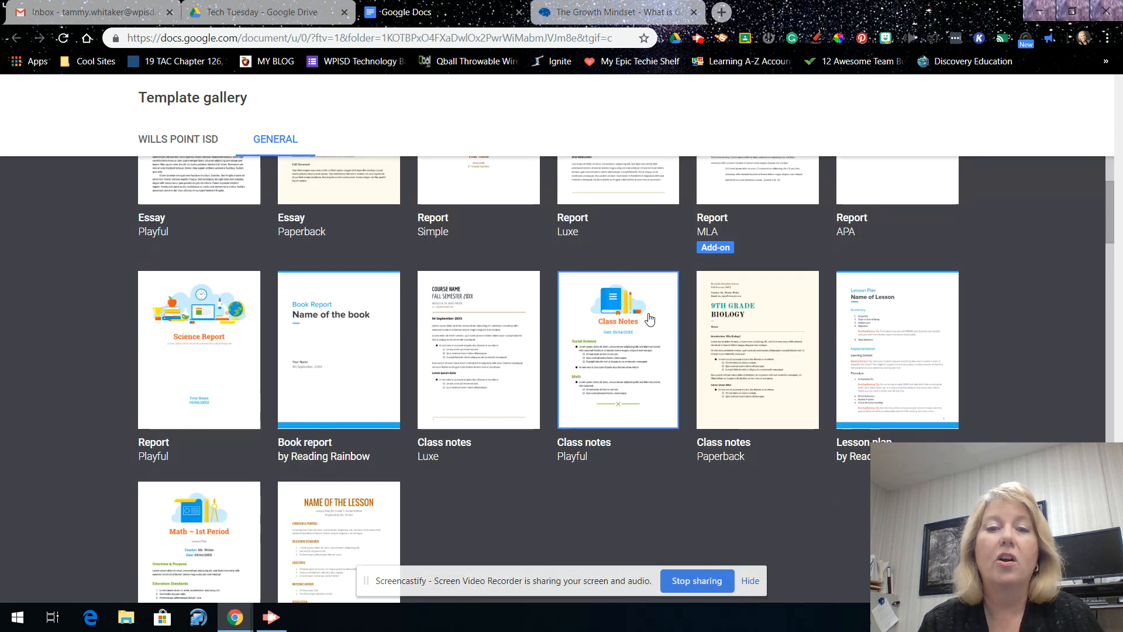
pyautogui.scroll(3, 649, 319)
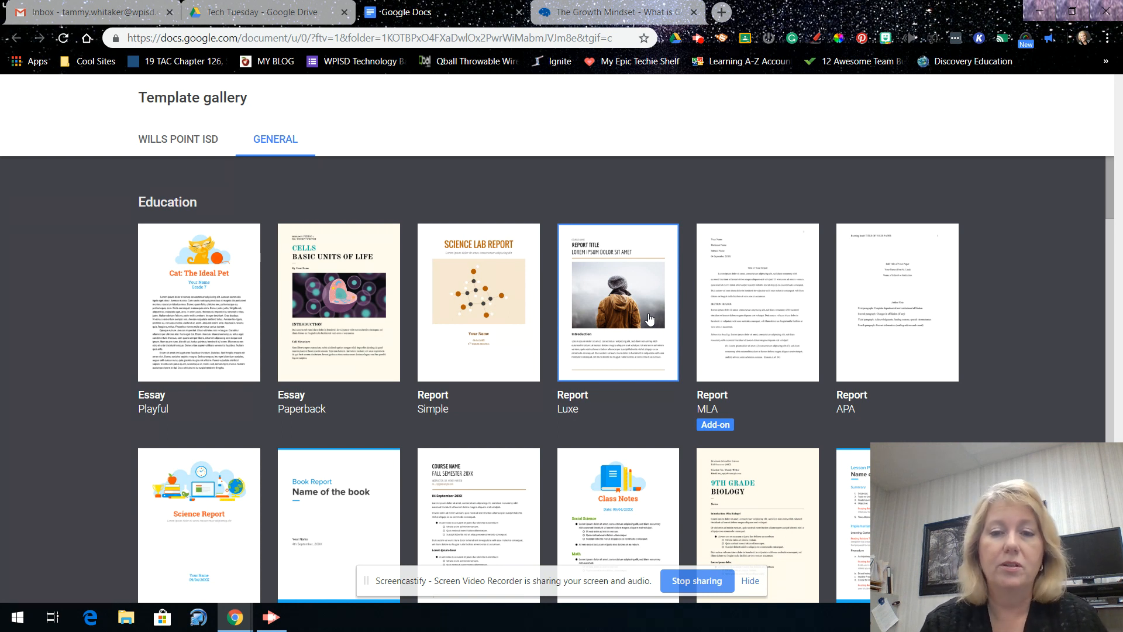
pyautogui.scroll(-15, 649, 319)
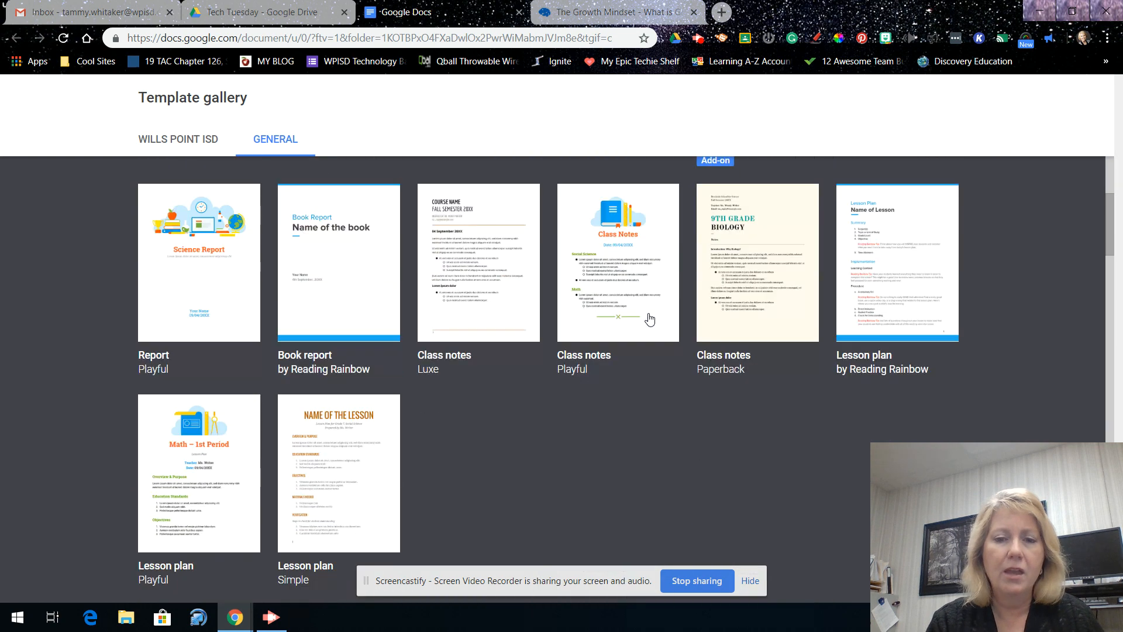
pyautogui.scroll(-10, 650, 319)
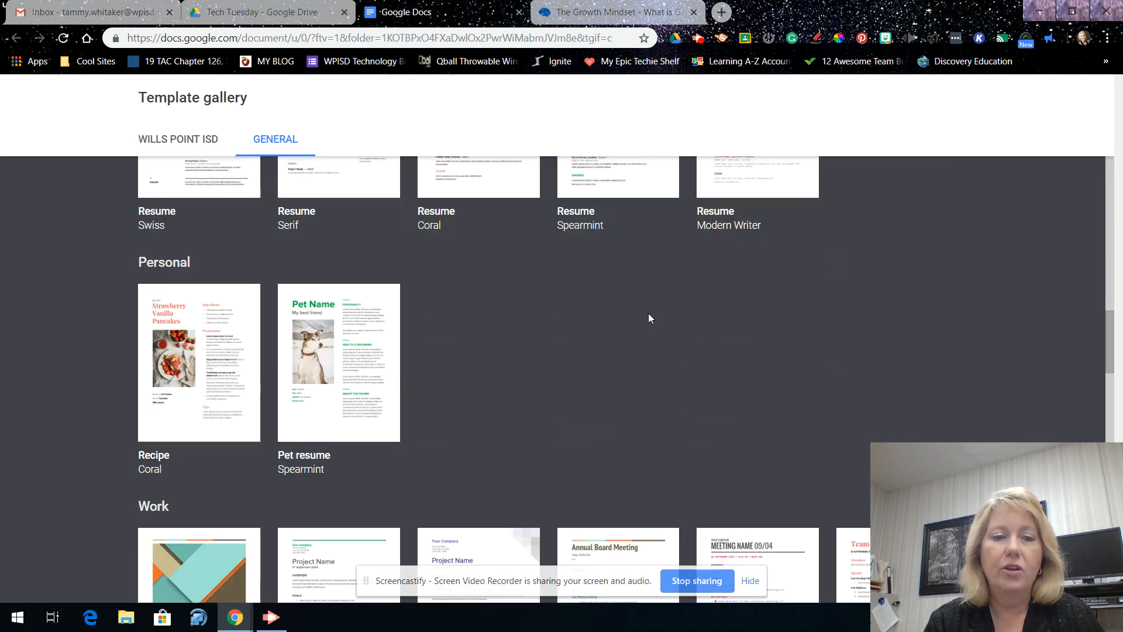
pyautogui.scroll(-2, 649, 319)
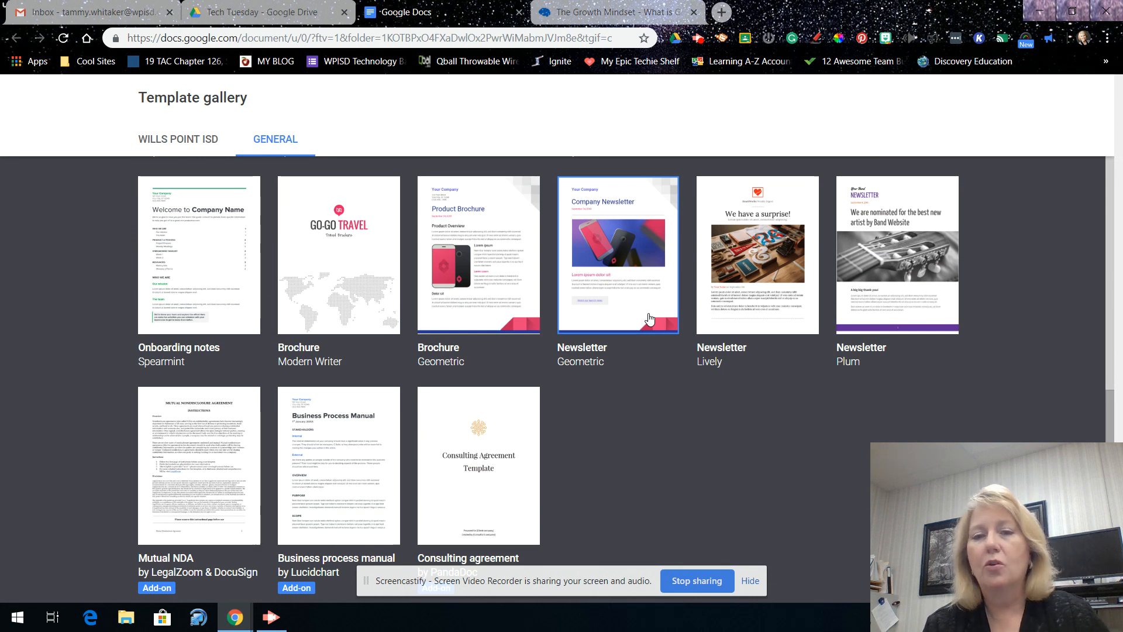
pyautogui.scroll(-5, 649, 319)
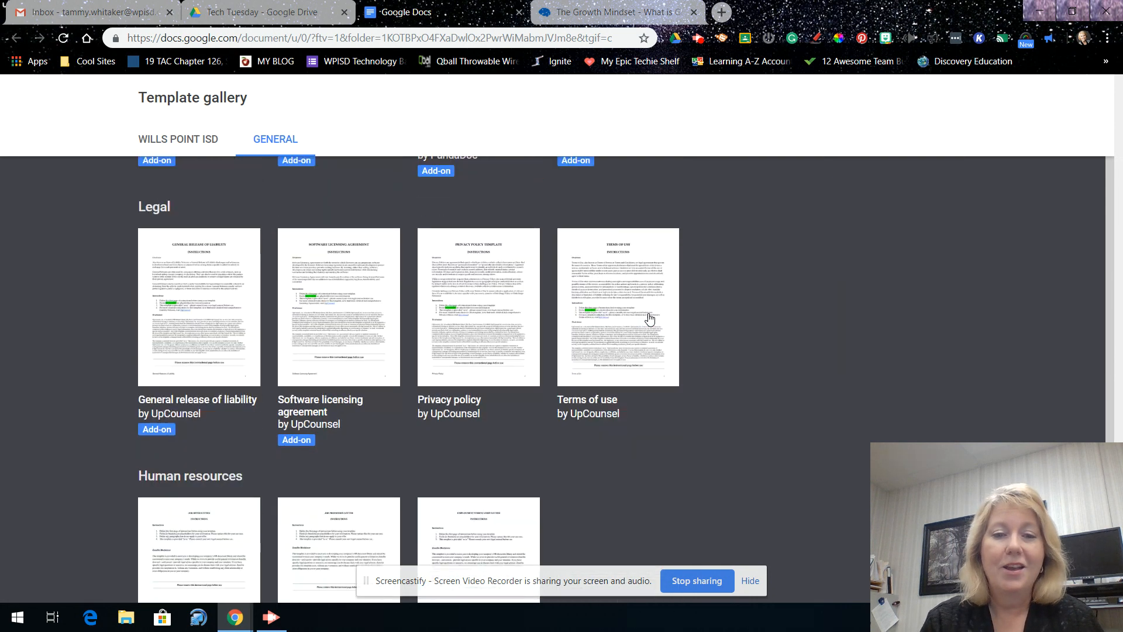
pyautogui.scroll(7, 649, 316)
pyautogui.scroll(20, 648, 317)
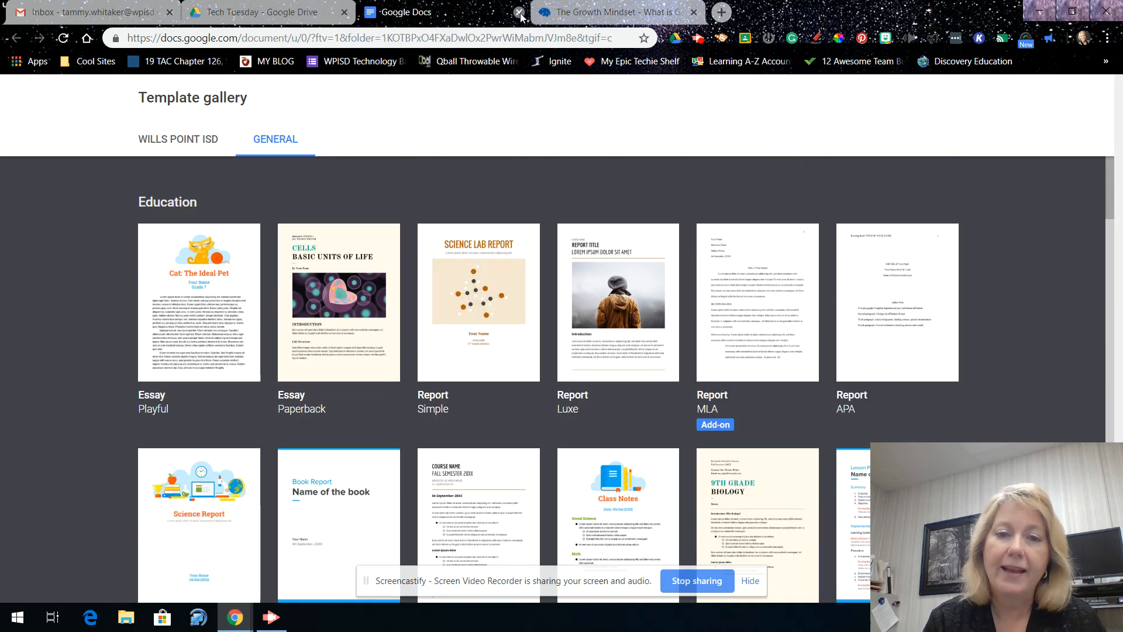
# Close the template gallery and create a blank Google Docs document in the Tech Tuesday folder
pyautogui.click(520, 17)
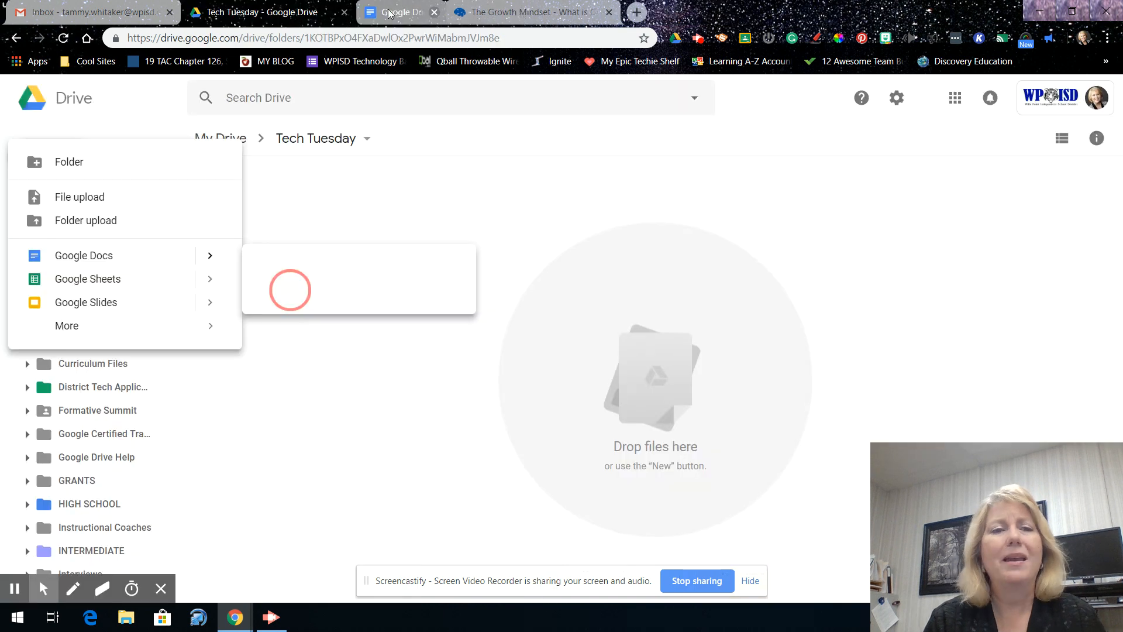
pyautogui.click(288, 289)
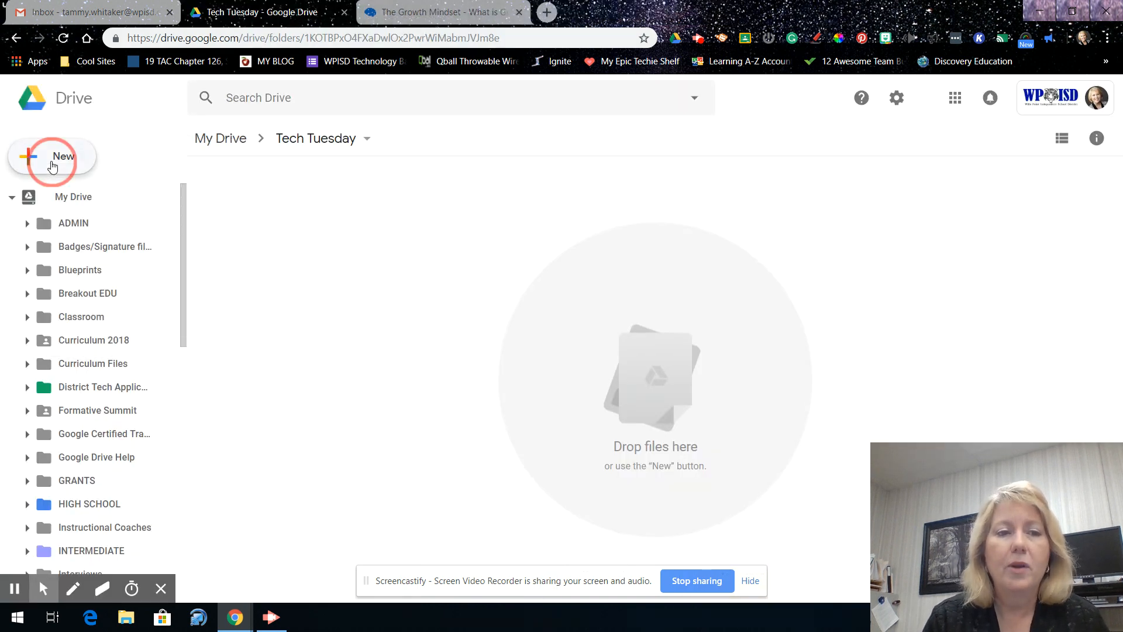
pyautogui.click(57, 157)
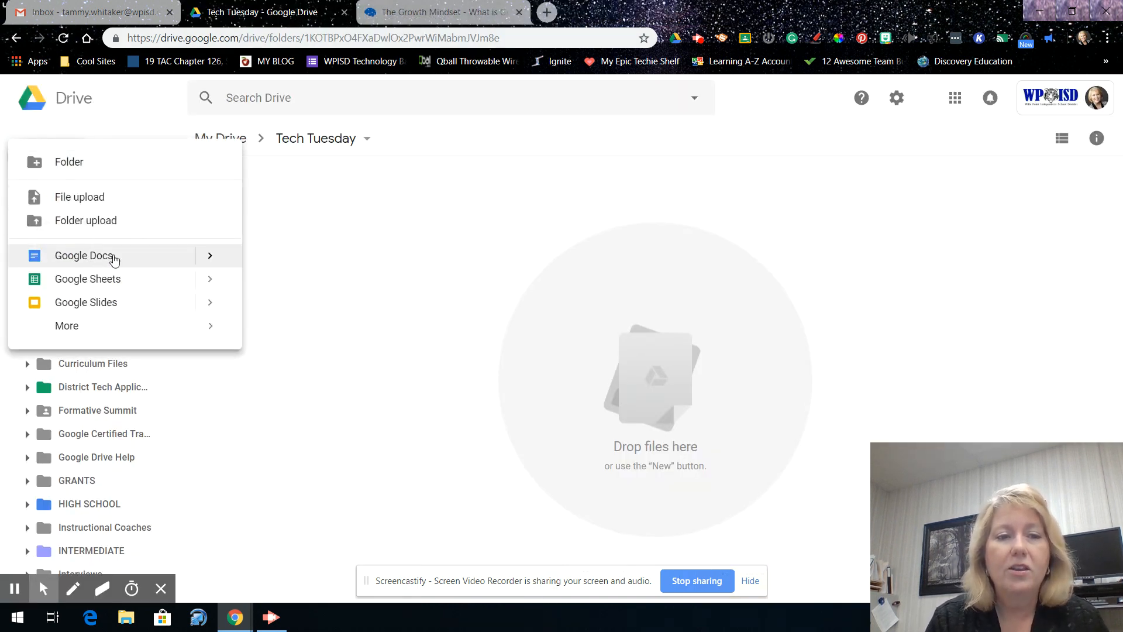
pyautogui.click(211, 257)
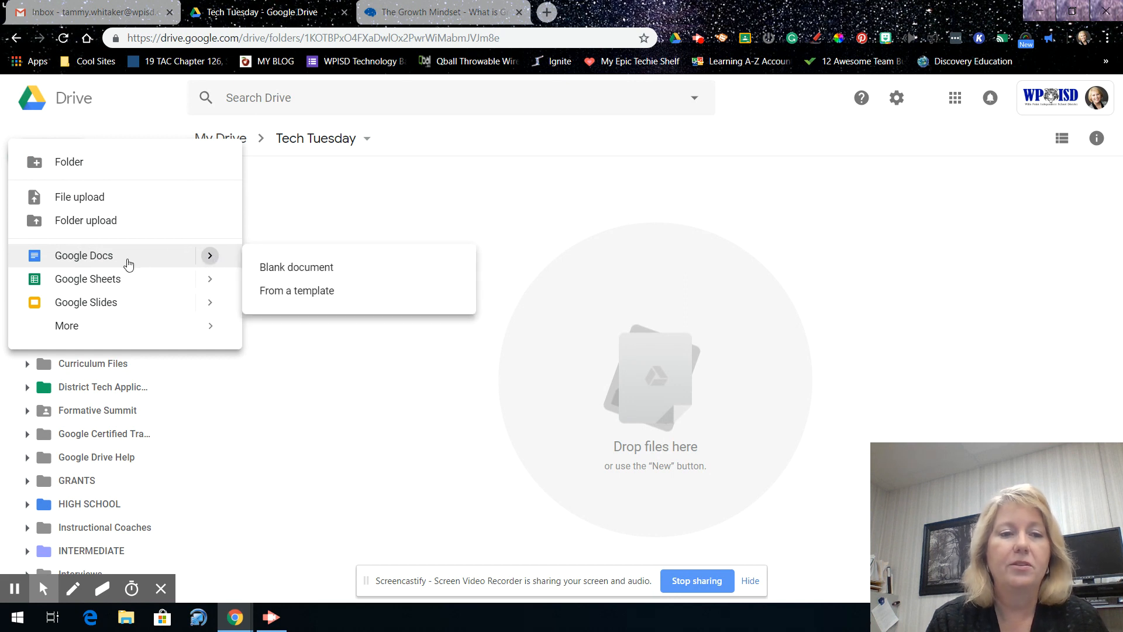
pyautogui.click(91, 255)
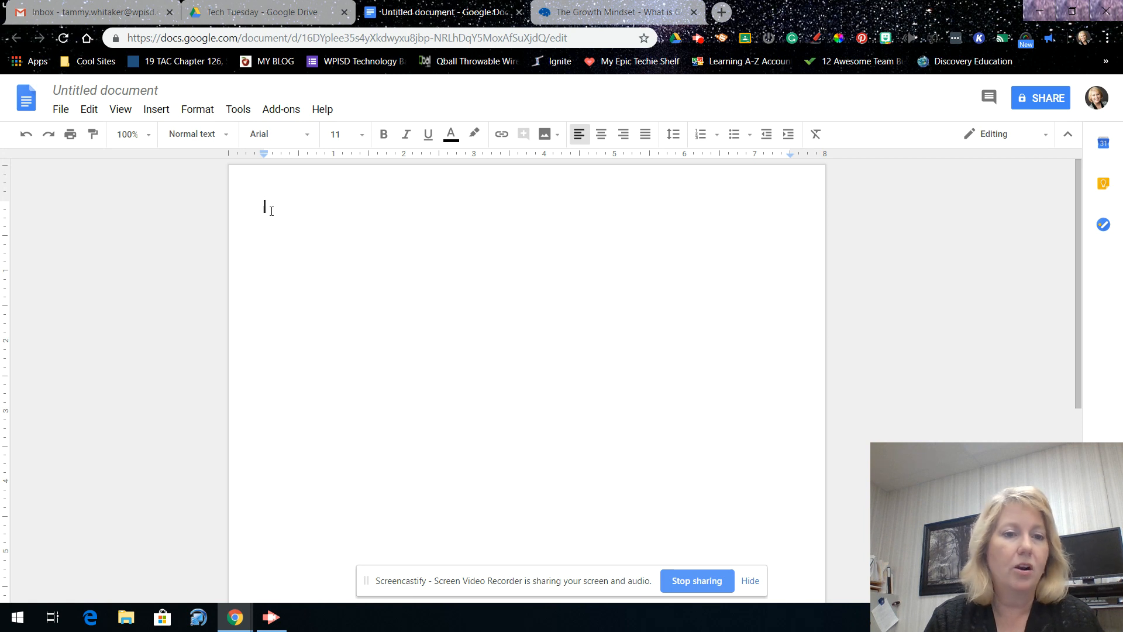
# Name the untitled document "Growth Mindset"
pyautogui.click(109, 89)
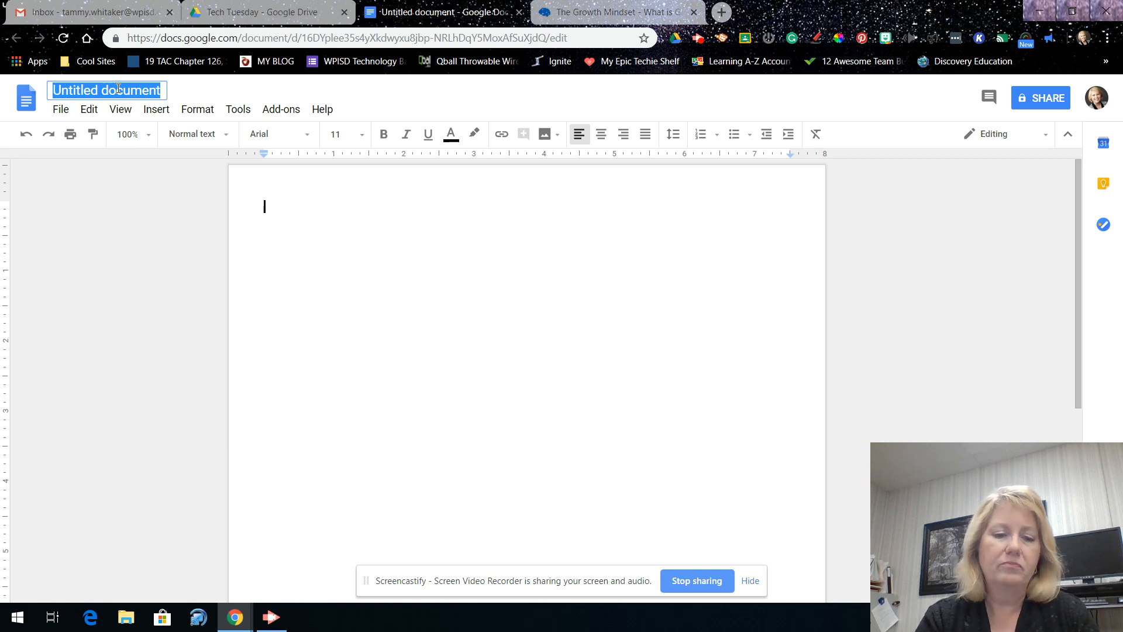
pyautogui.write('Grpwtj')
pyautogui.press('BackSpace')
pyautogui.press('BackSpace')
pyautogui.press('BackSpace')
pyautogui.press('BackSpace')
pyautogui.write('owth Mindset')
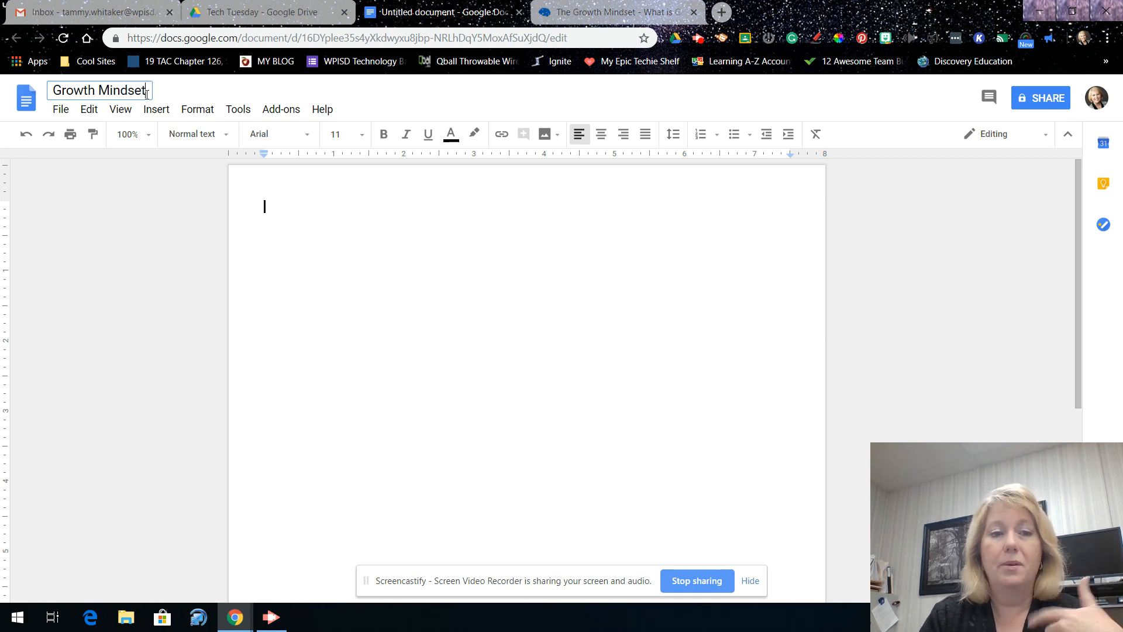
# Paste the copied growth mindset article text into the document and insert two empty lines above it
pyautogui.click(275, 211)
pyautogui.rightClick(277, 215)
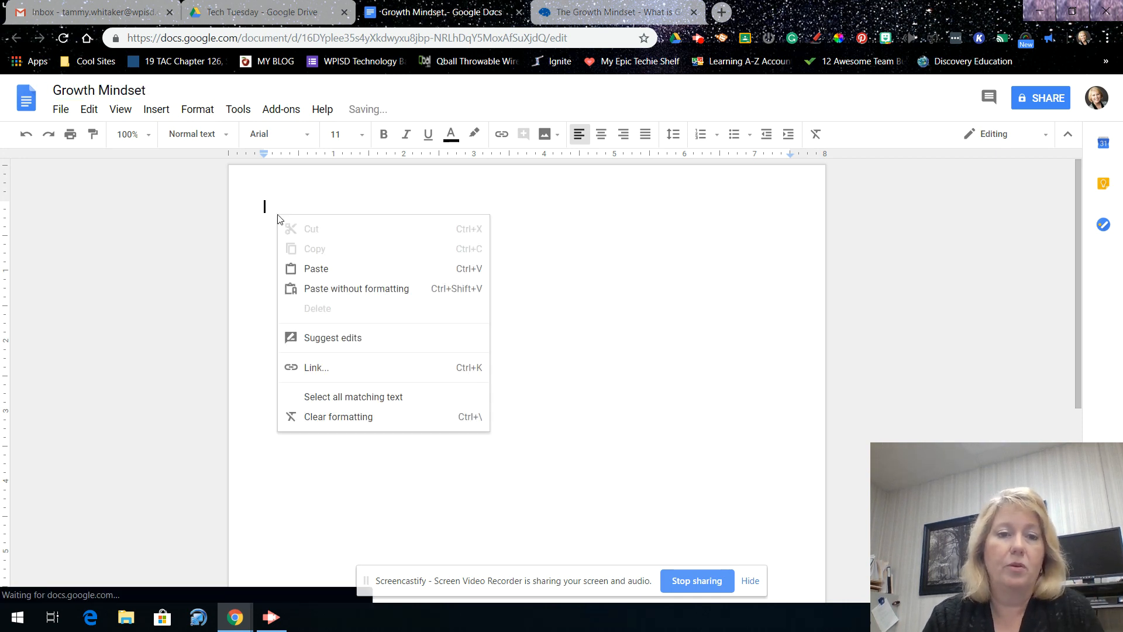
pyautogui.click(316, 276)
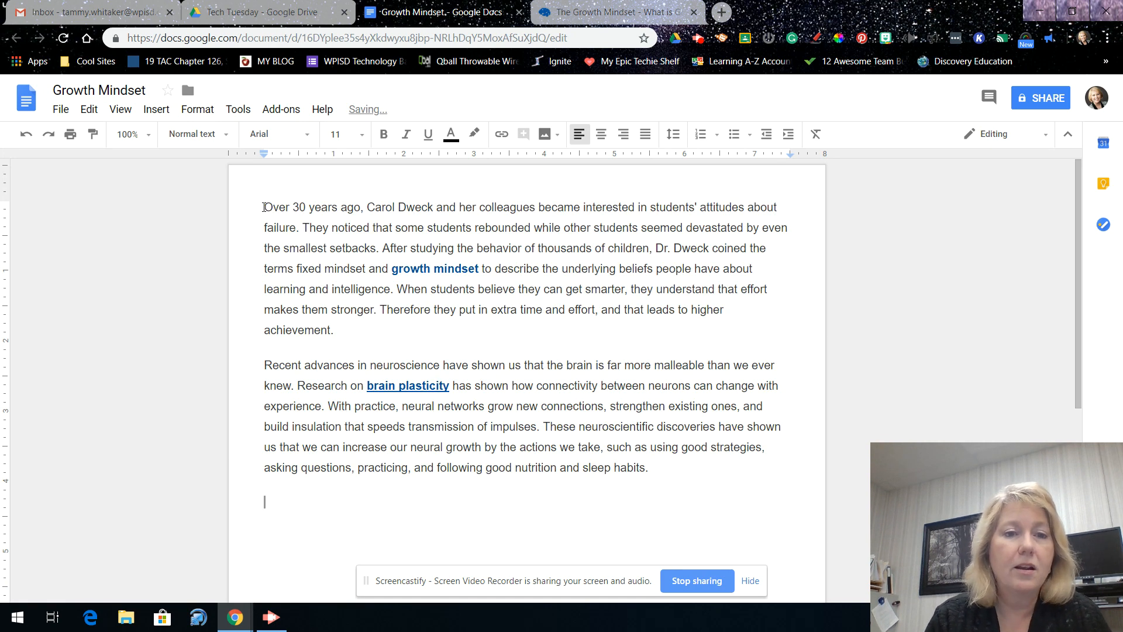
pyautogui.click(264, 207)
pyautogui.press('Return')
pyautogui.press('Return')
pyautogui.press('Up')
pyautogui.press('Up')
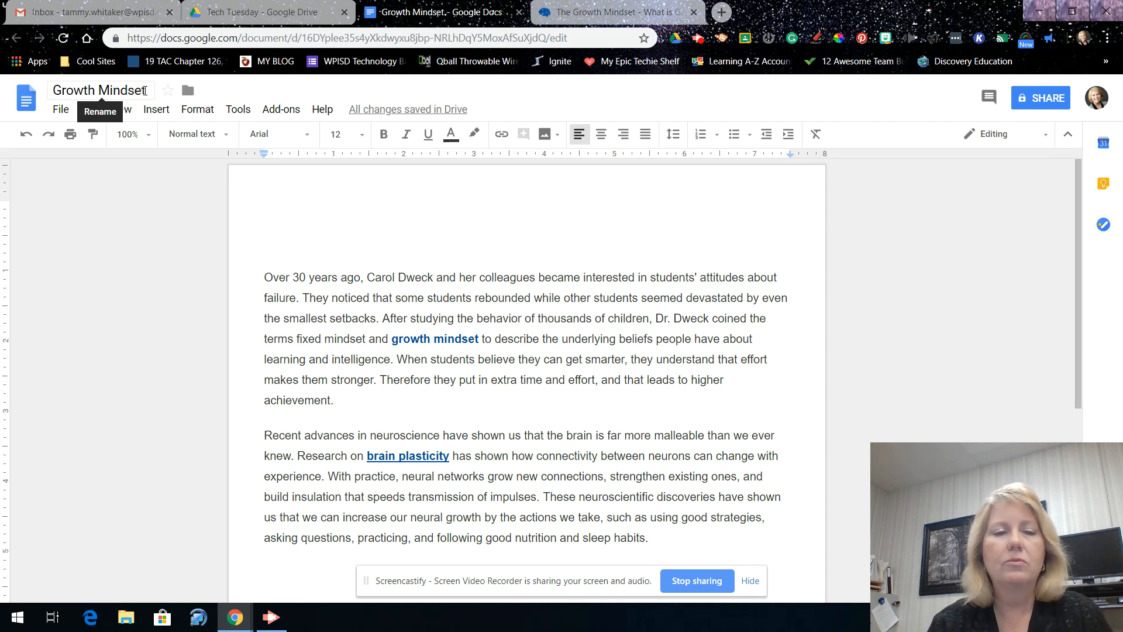
# Check which folder the document is stored in and browse the My Drive folders it could be moved to
pyautogui.click(144, 90)
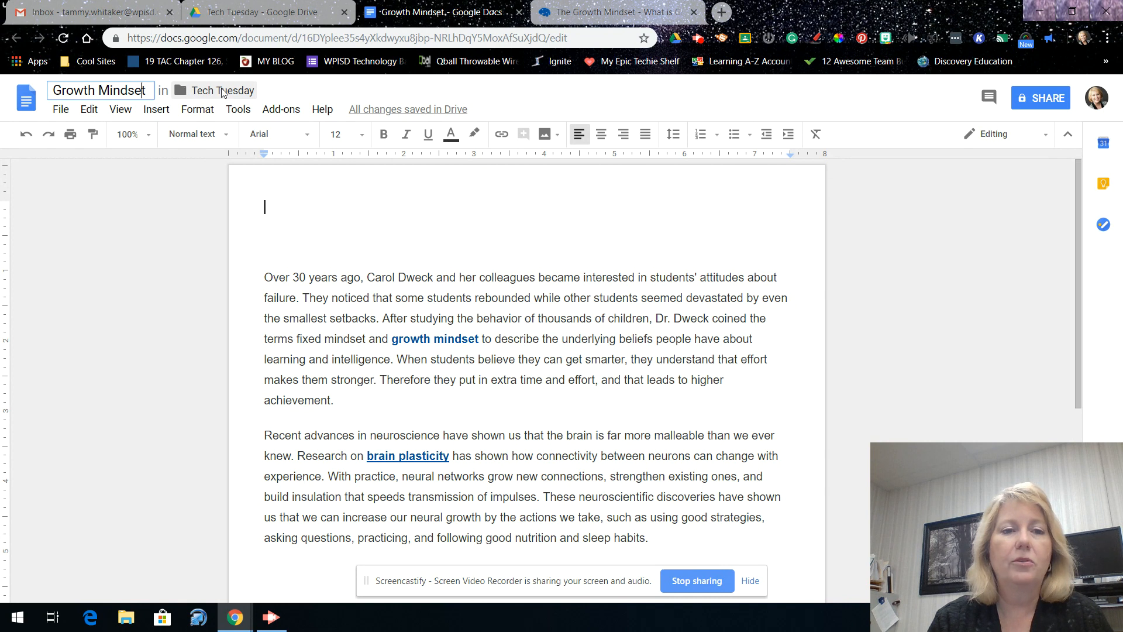
pyautogui.click(188, 93)
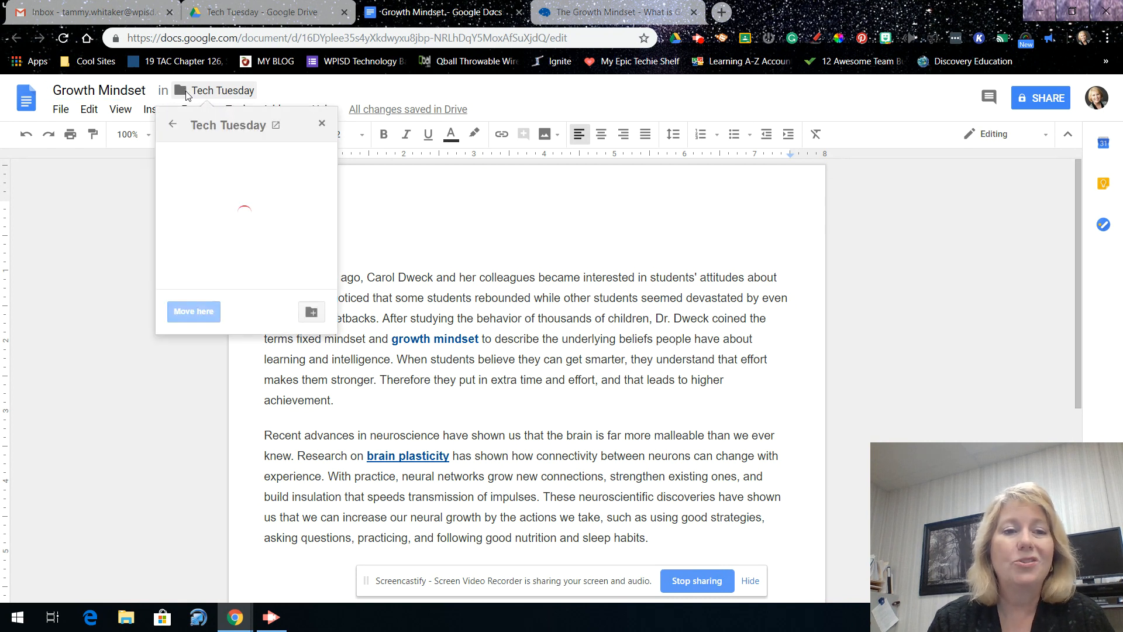
pyautogui.click(174, 126)
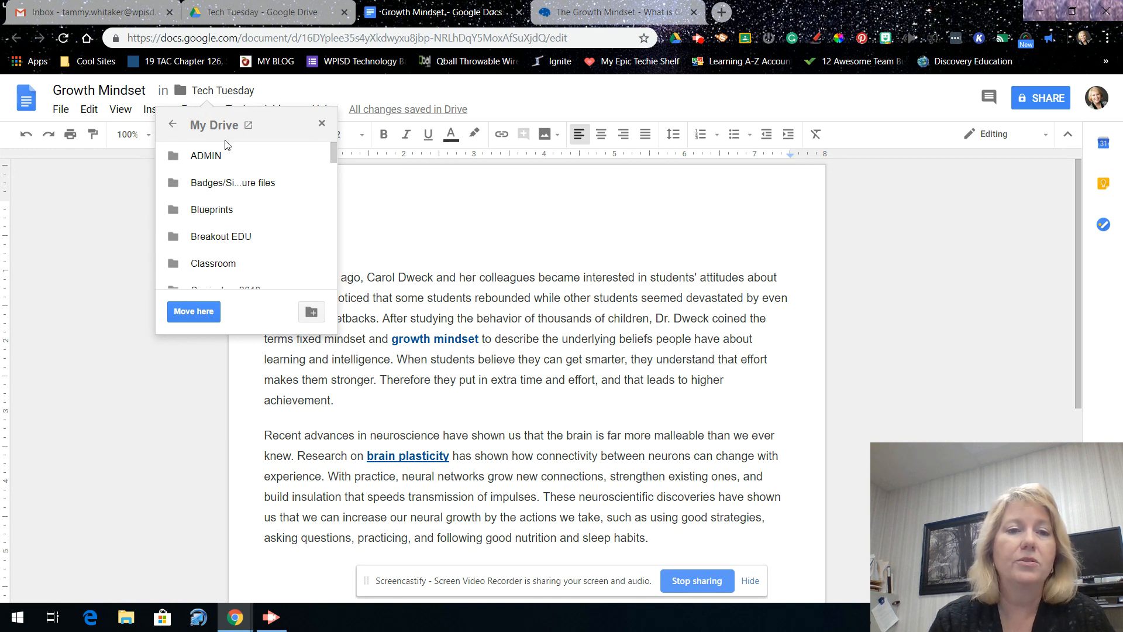
pyautogui.scroll(-3, 224, 213)
pyautogui.scroll(-2, 224, 213)
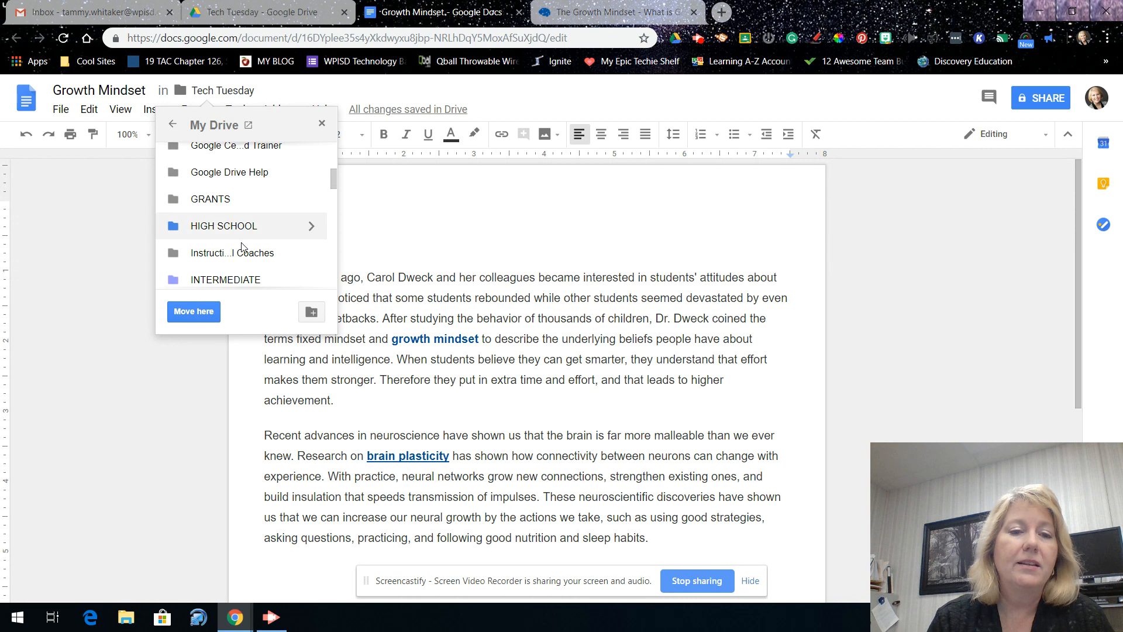
pyautogui.click(322, 125)
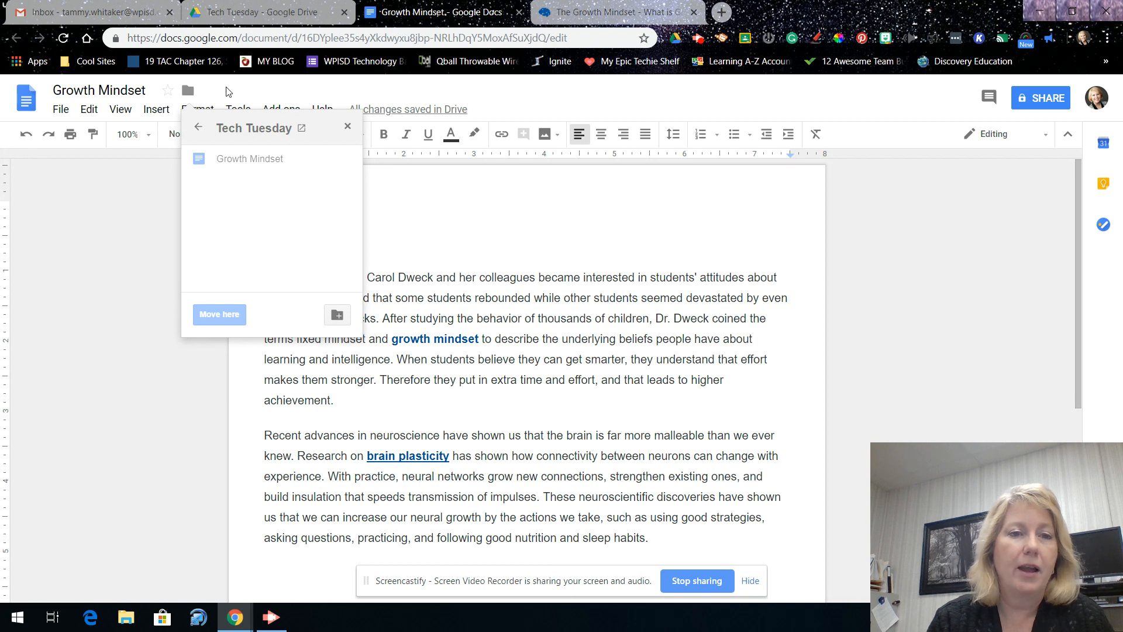
pyautogui.click(187, 92)
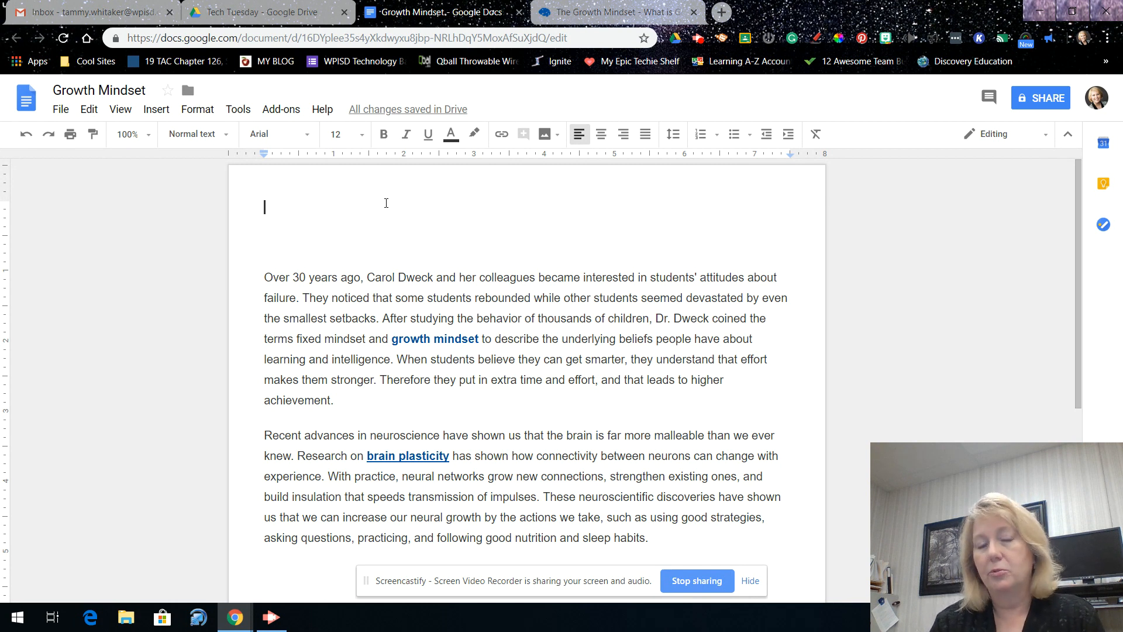
# Return to My Drive, preview the Word file PASSCODE FLYER Template.doc and open it with Google Docs
pyautogui.click(255, 12)
pyautogui.click(229, 137)
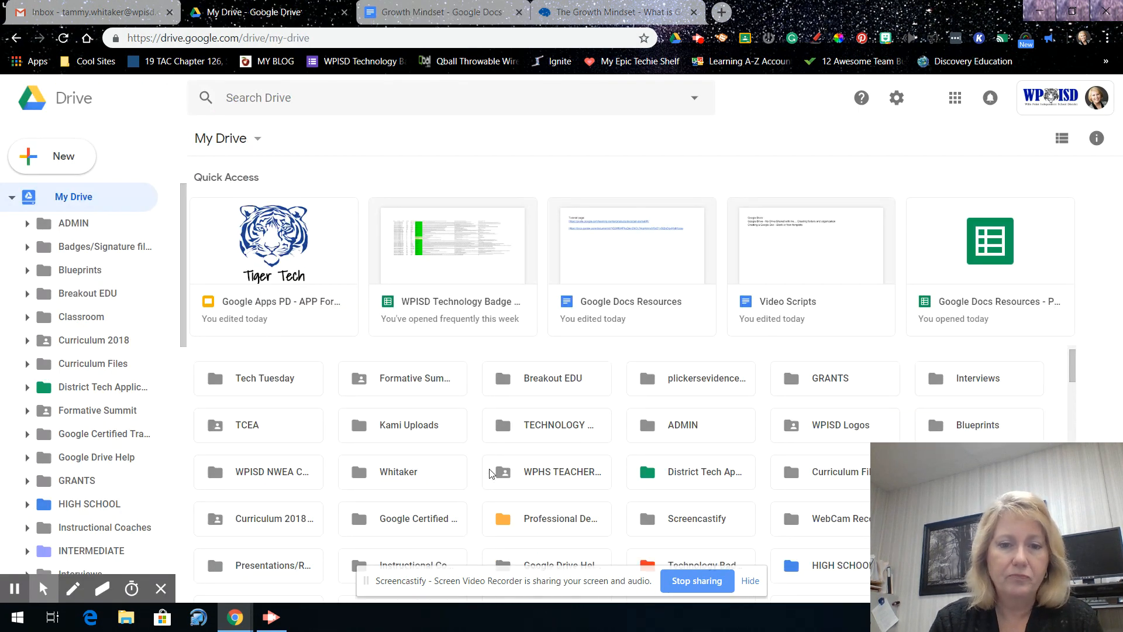
pyautogui.scroll(-5, 492, 474)
pyautogui.scroll(-3, 491, 474)
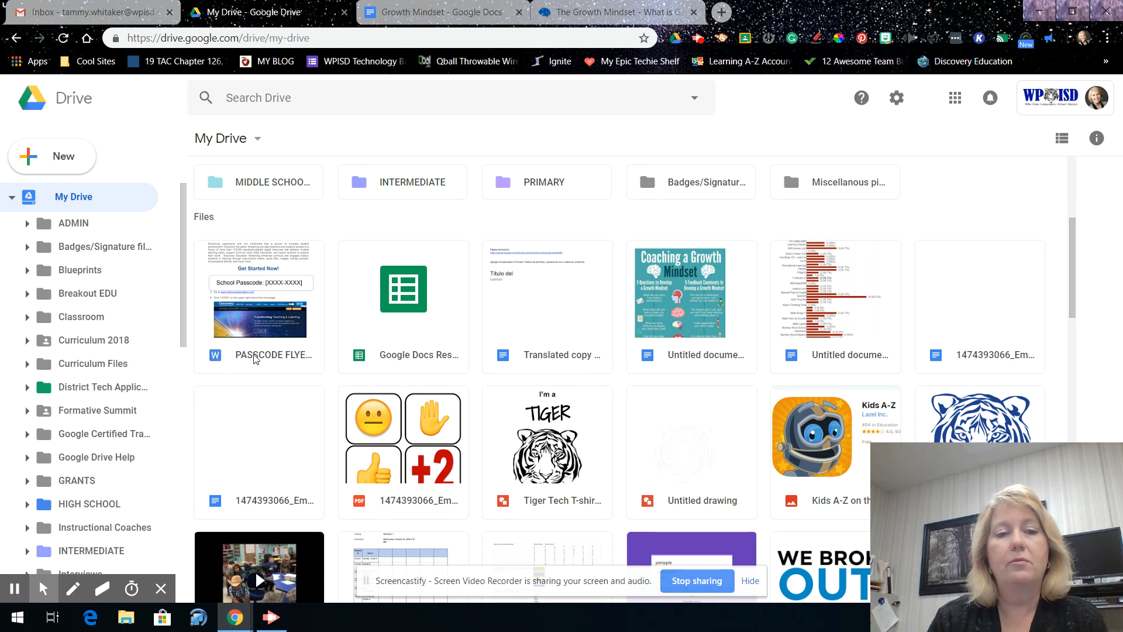
pyautogui.doubleClick(266, 331)
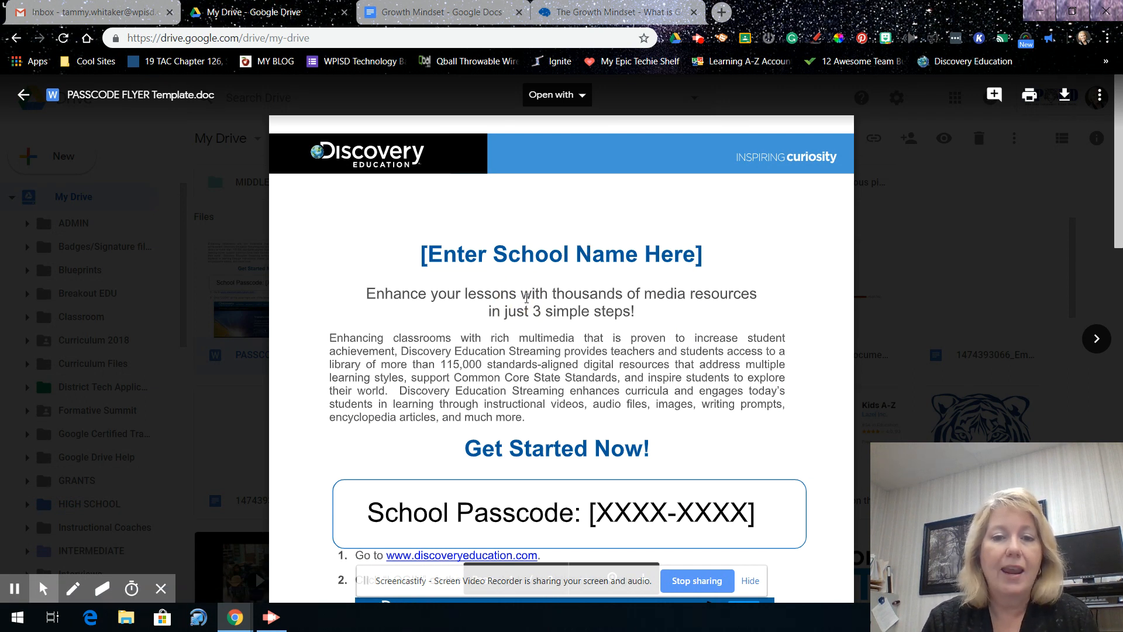
pyautogui.doubleClick(524, 298)
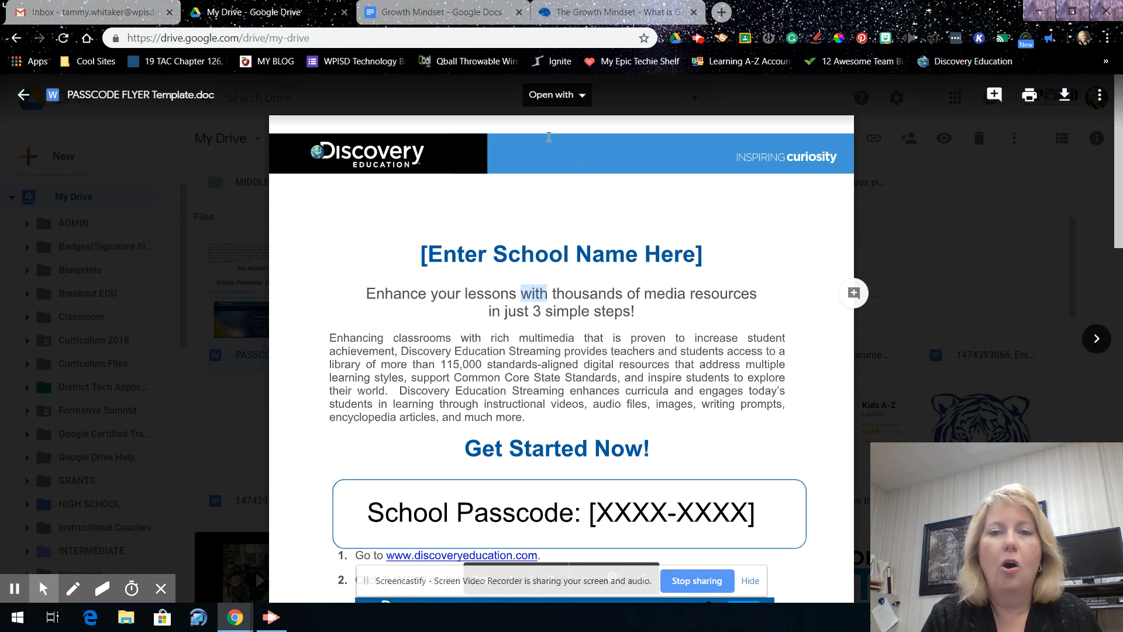
pyautogui.click(565, 98)
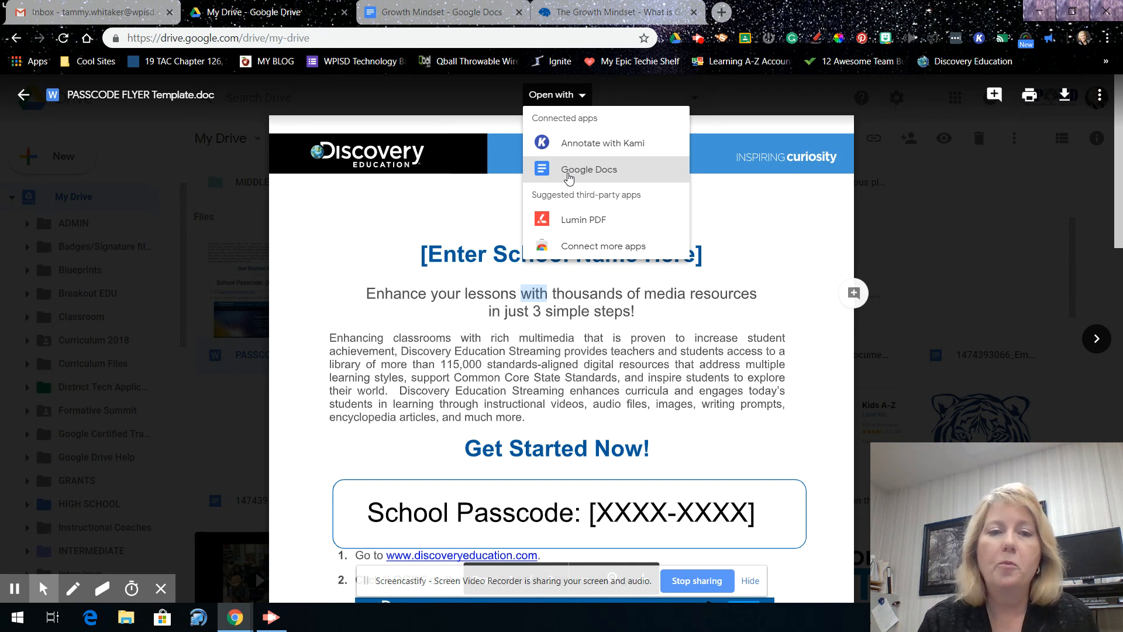
pyautogui.click(567, 172)
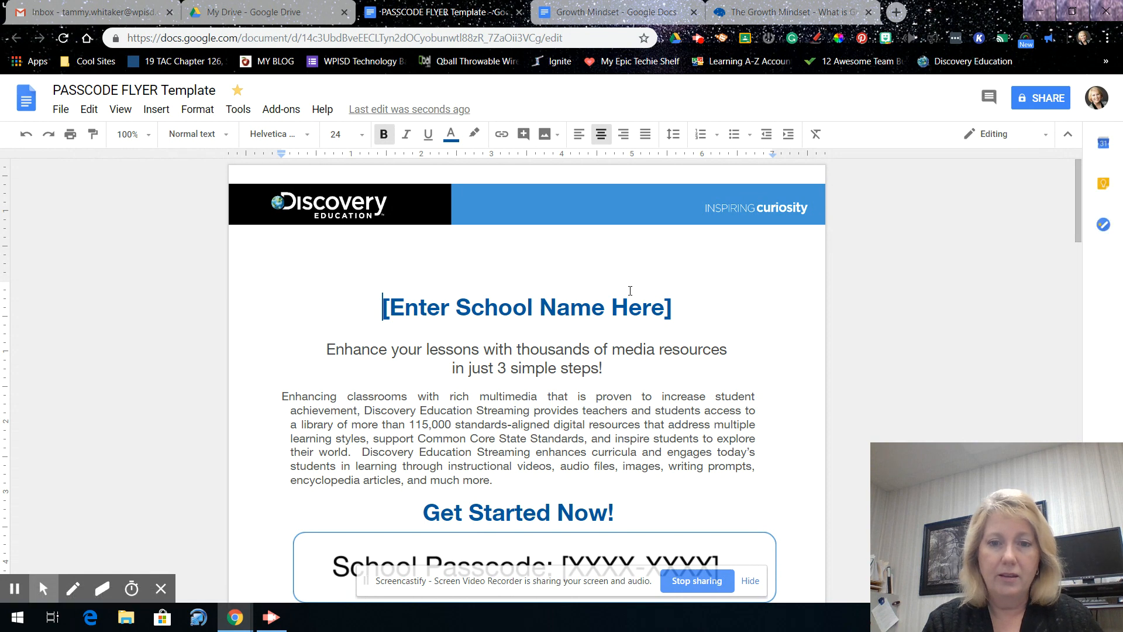
# Look through all pages of the converted flyer to examine how its layout and images carried over
pyautogui.scroll(-1, 630, 291)
pyautogui.scroll(-4, 630, 291)
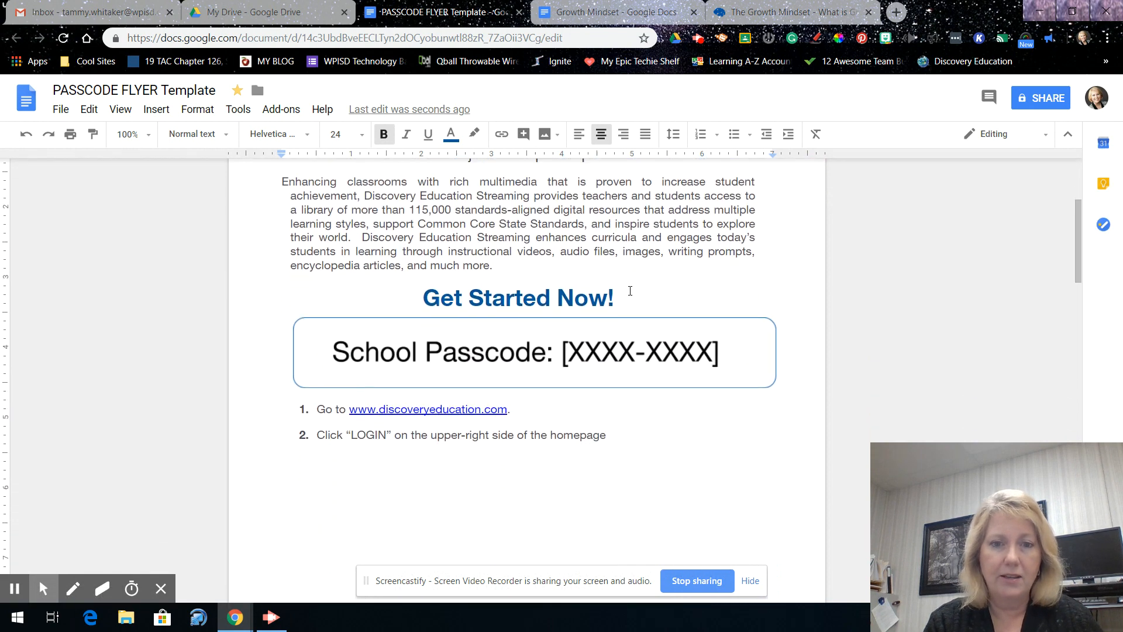
pyautogui.scroll(-4, 630, 290)
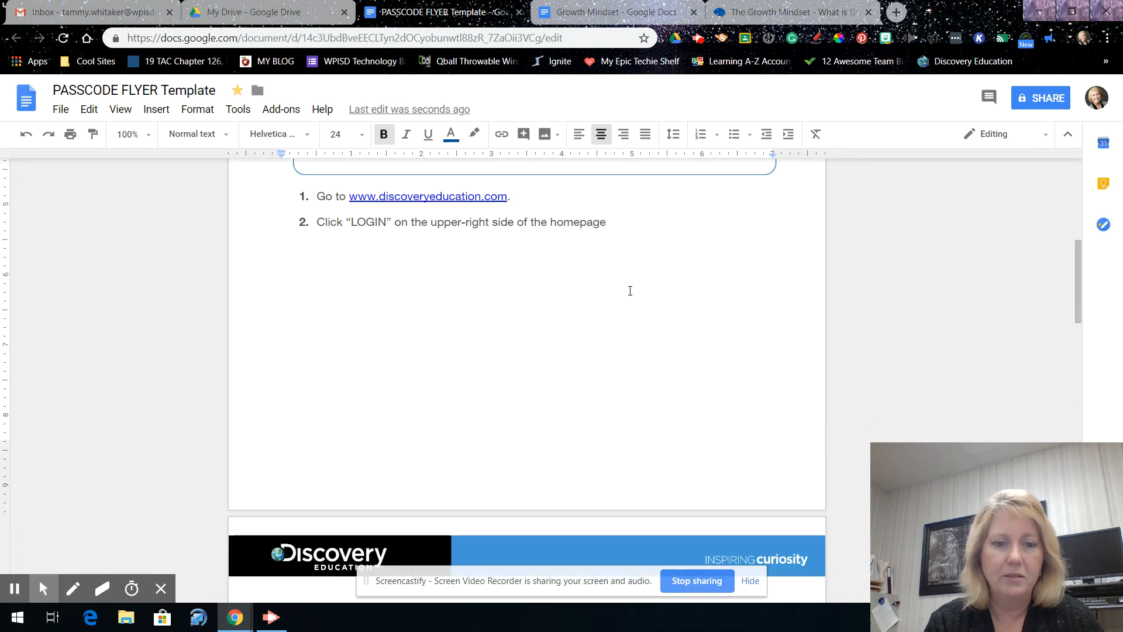
pyautogui.scroll(-5, 630, 291)
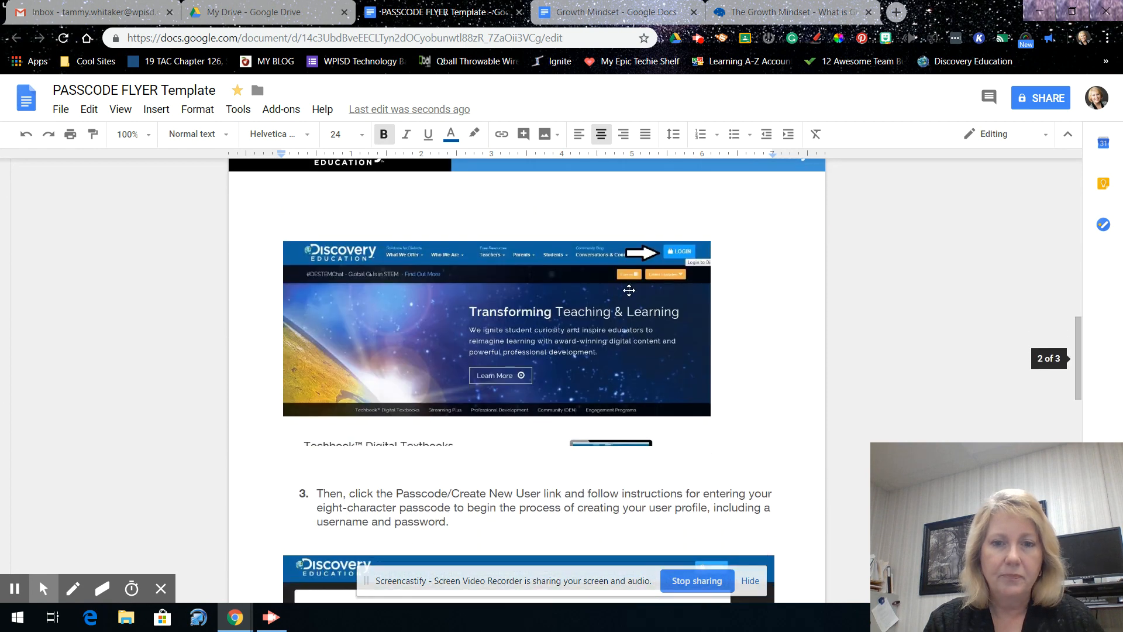
pyautogui.scroll(-4, 773, 355)
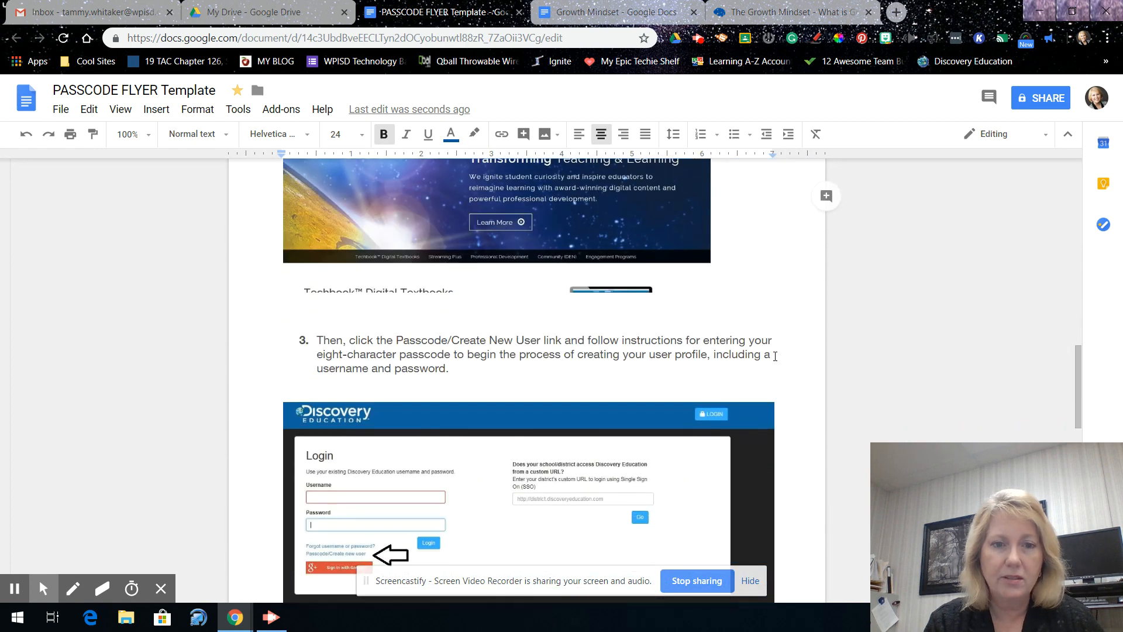
pyautogui.scroll(-10, 774, 356)
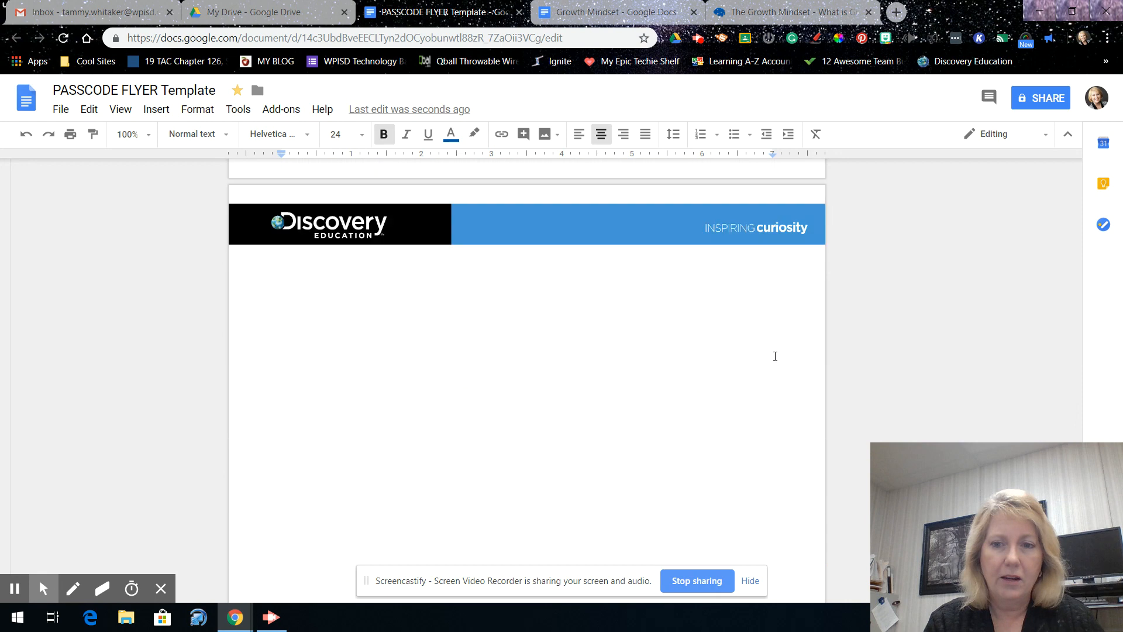
pyautogui.scroll(-2, 775, 356)
pyautogui.scroll(20, 775, 356)
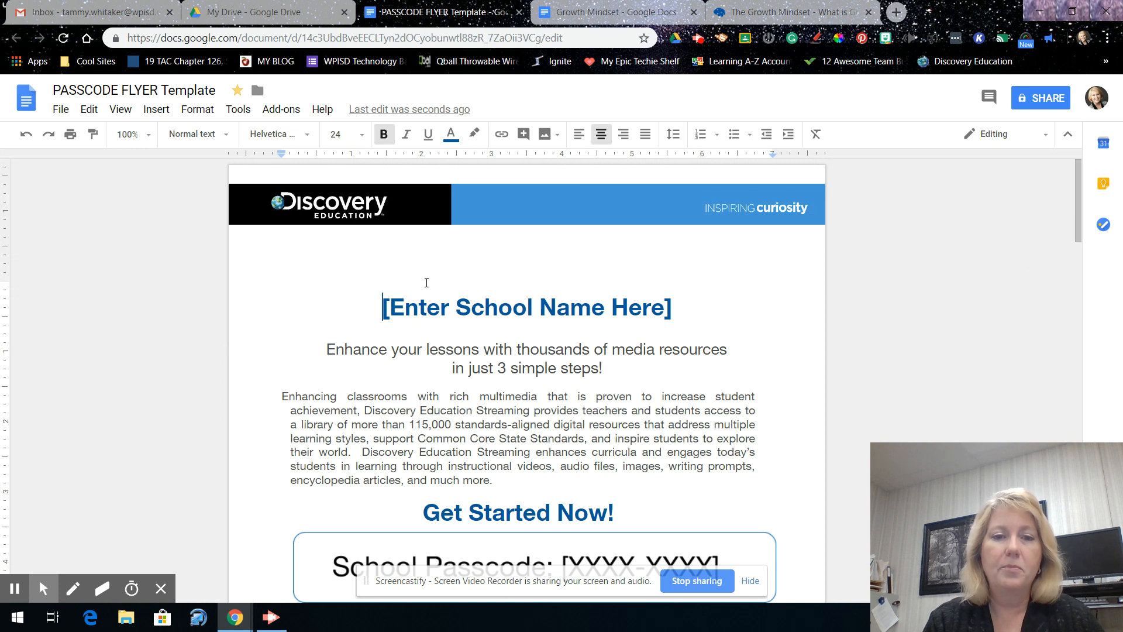
# Insert a new line reading "I can start" above the school name heading of the flyer
pyautogui.press('Return')
pyautogui.press('Up')
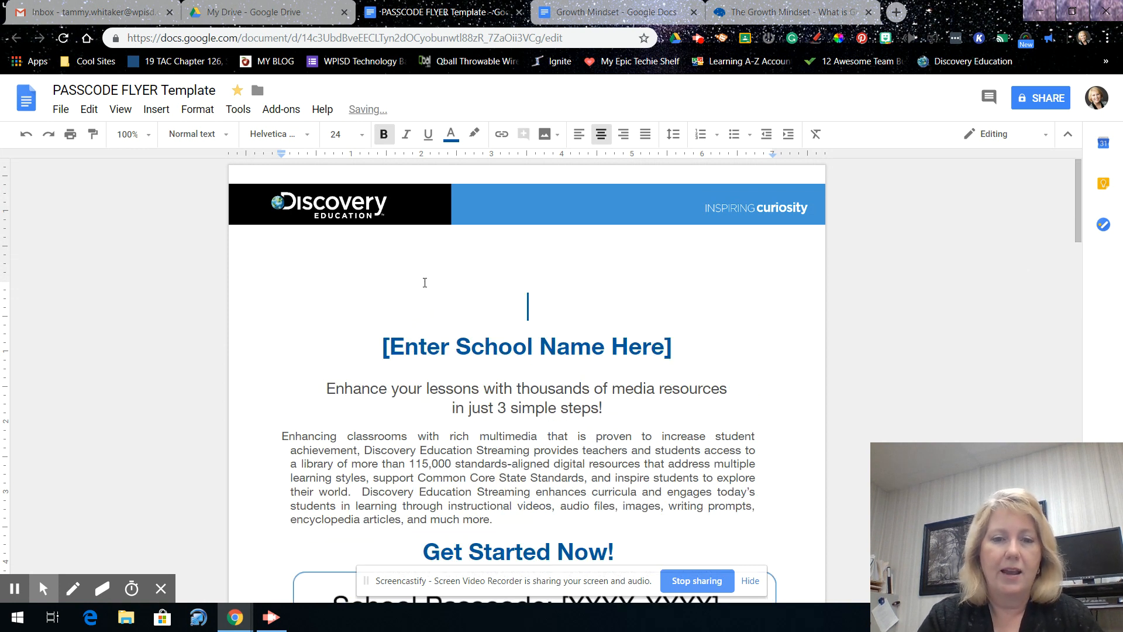
pyautogui.write('I can start')
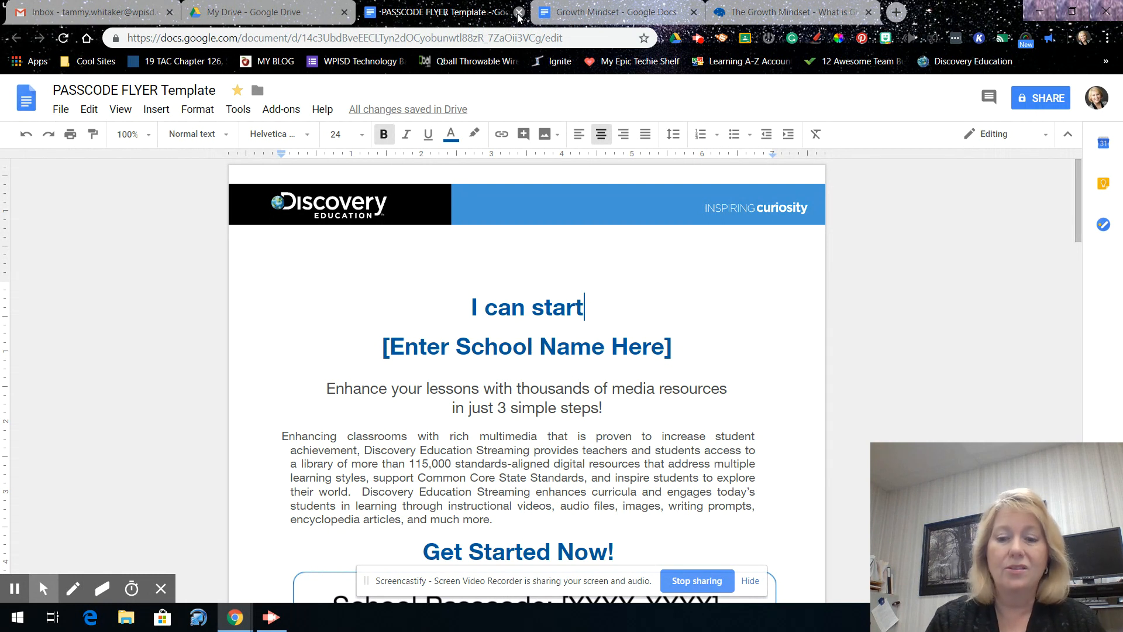
# Delete the trial text "I can start" from above the school name heading
pyautogui.press('BackSpace')
pyautogui.press('BackSpace')
pyautogui.press('BackSpace')
pyautogui.press('BackSpace')
pyautogui.press('BackSpace')
pyautogui.press('BackSpace')
pyautogui.press('BackSpace')
pyautogui.press('BackSpace')
pyautogui.press('BackSpace')
pyautogui.press('BackSpace')
pyautogui.press('BackSpace')
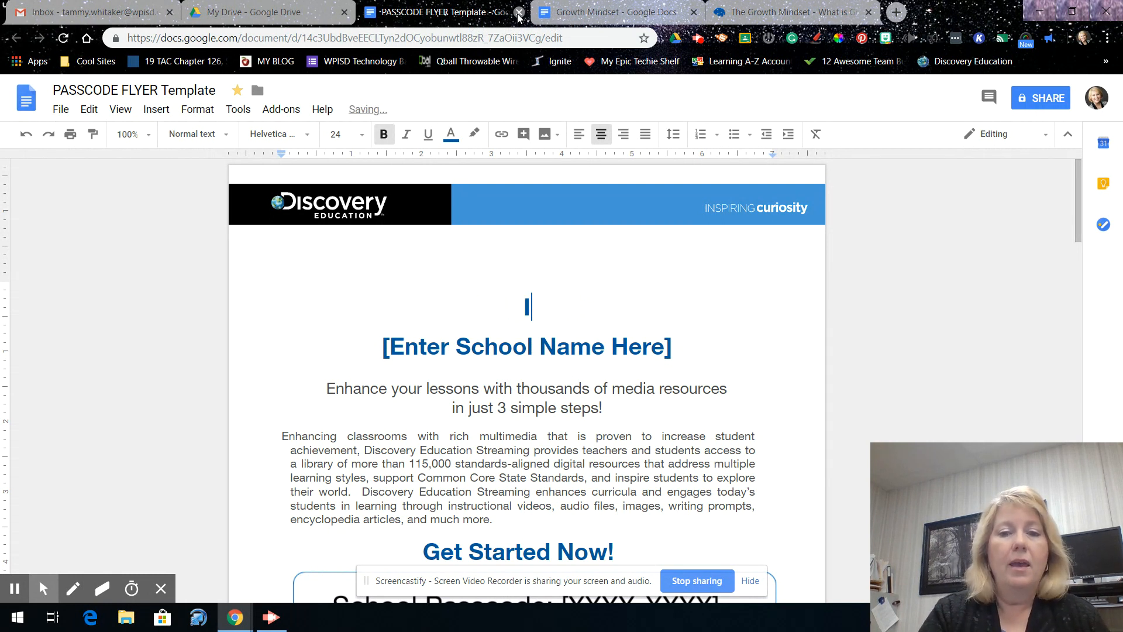
# Close the flyer and its Drive preview, and go back to the Growth Mindset document
pyautogui.click(520, 13)
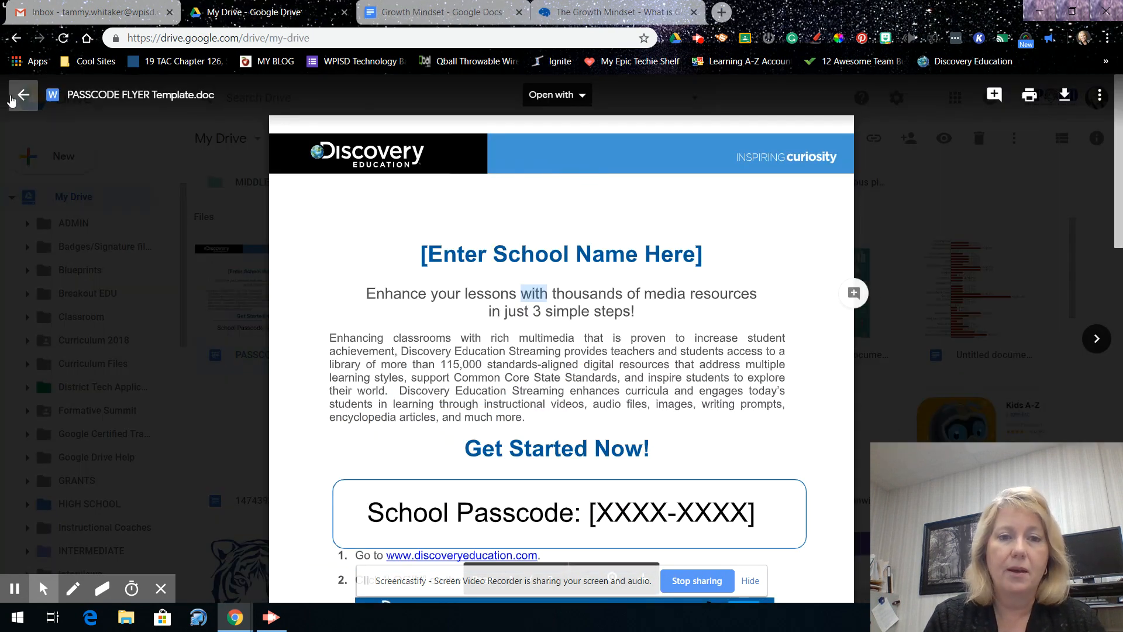
pyautogui.click(23, 94)
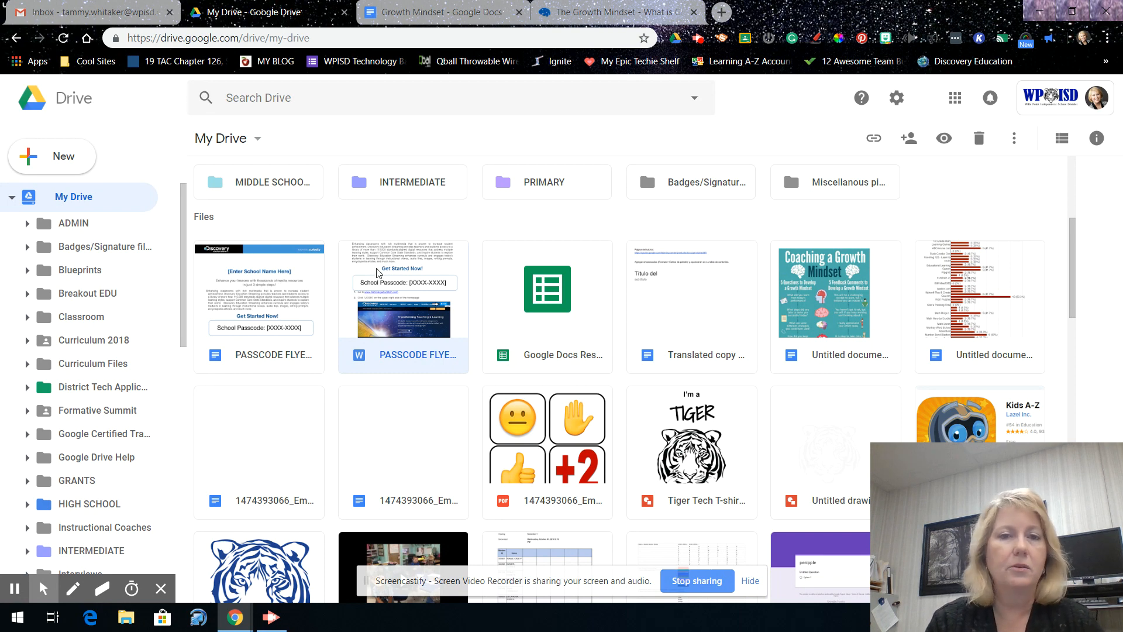
pyautogui.click(444, 22)
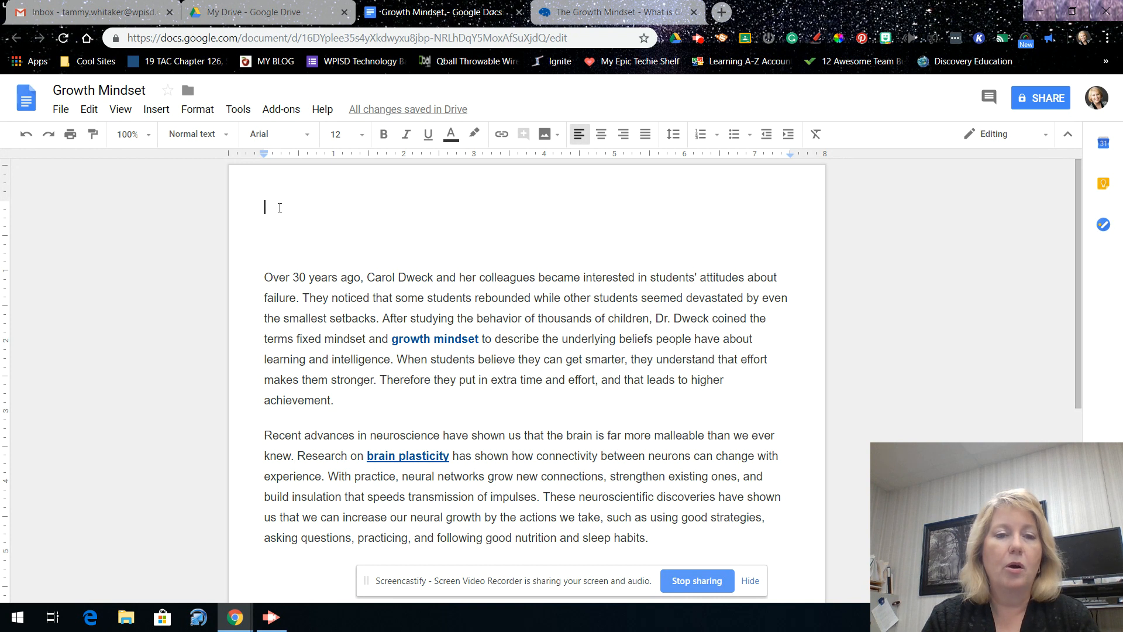
# Enter the title "Growth Mindset" on the empty first line of the document
pyautogui.moveTo(275, 211); pyautogui.dragTo(270, 217)
pyautogui.click(271, 217)
pyautogui.write('Growth Mindset')
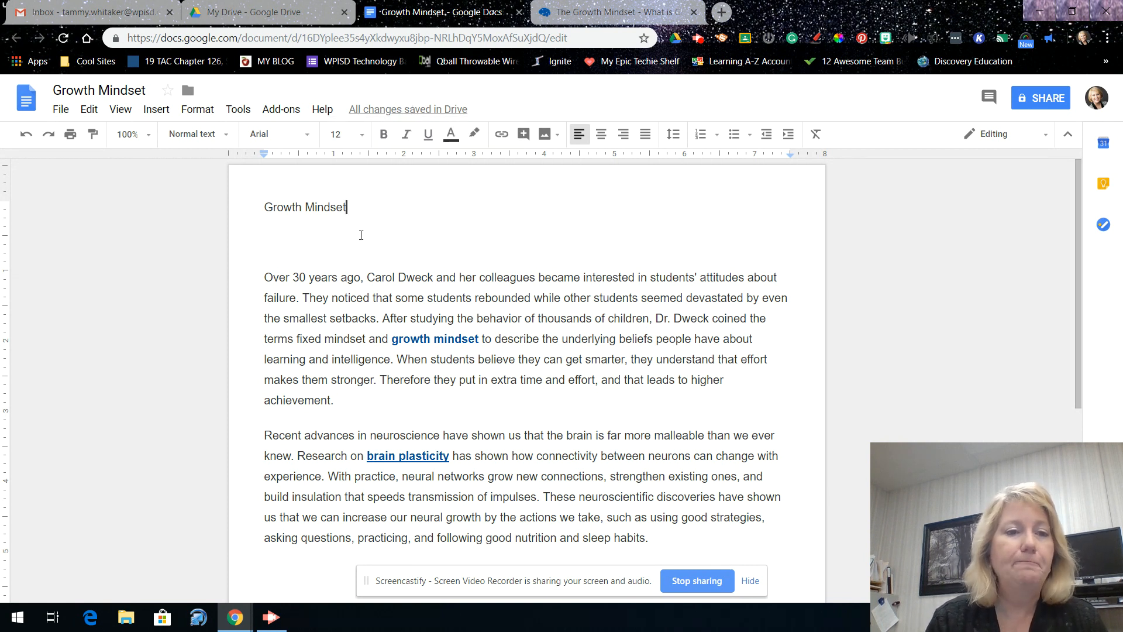
pyautogui.click(64, 114)
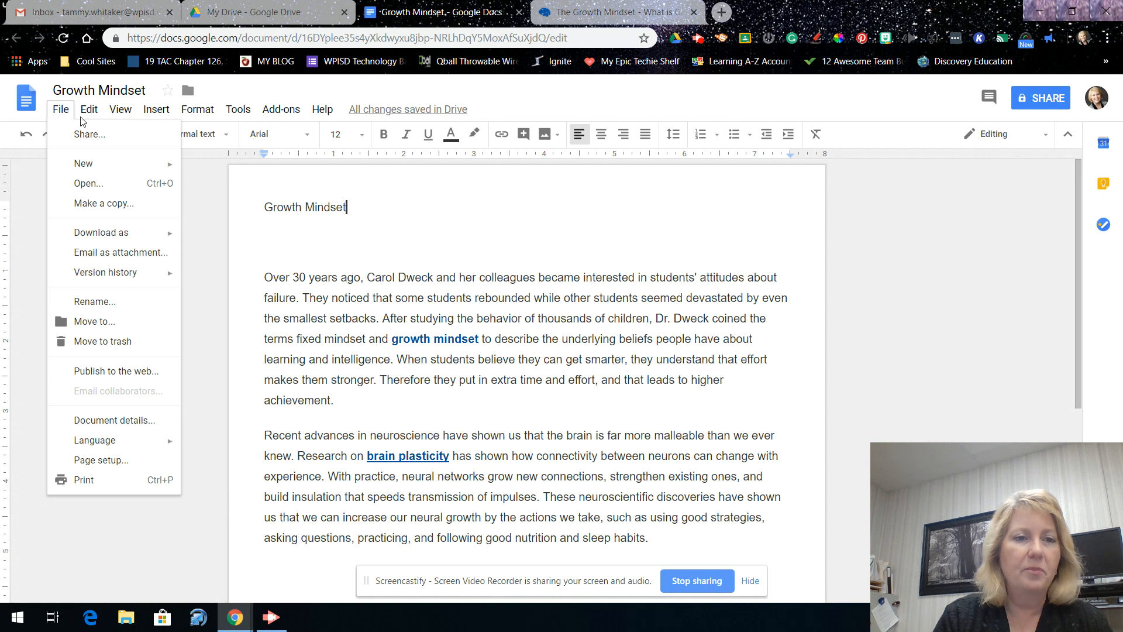
pyautogui.moveTo(93, 111)
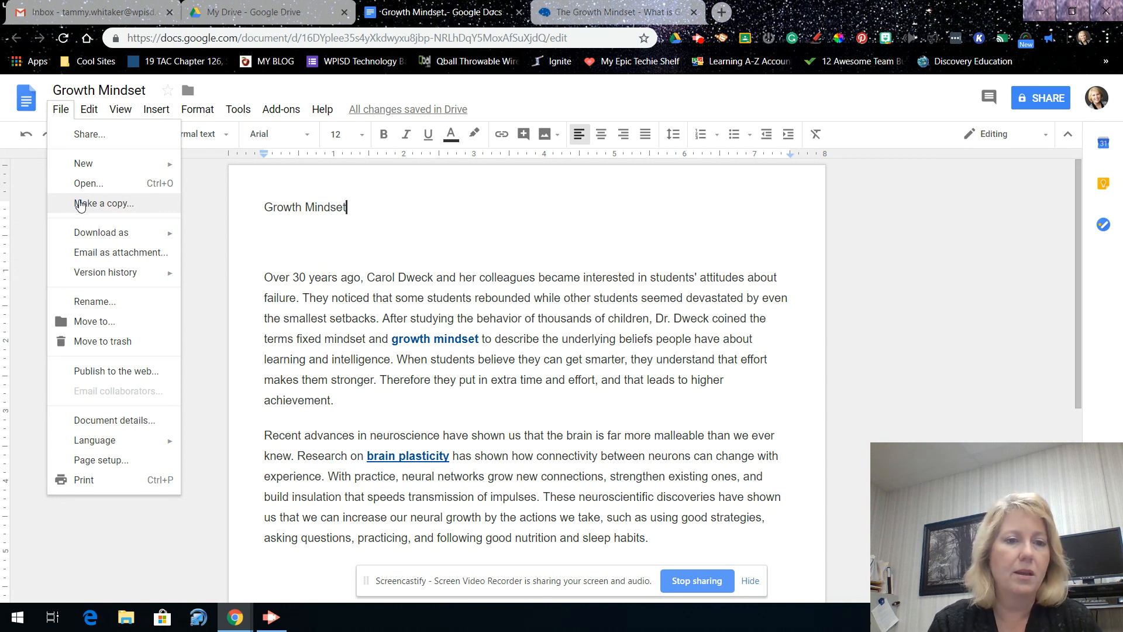
pyautogui.moveTo(107, 228)
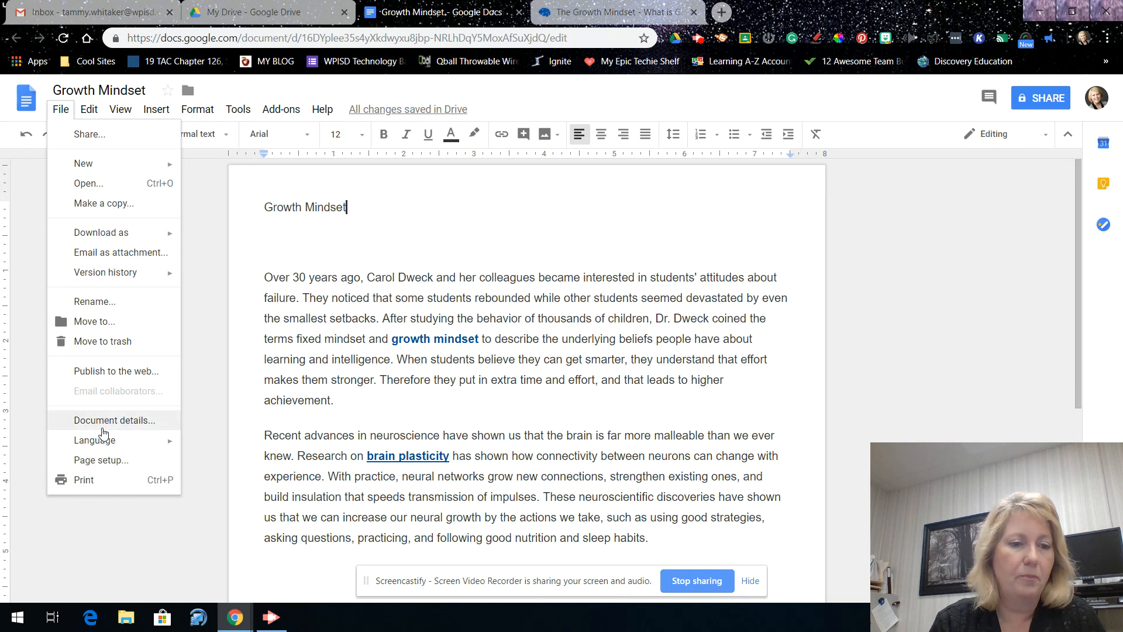
pyautogui.moveTo(87, 114)
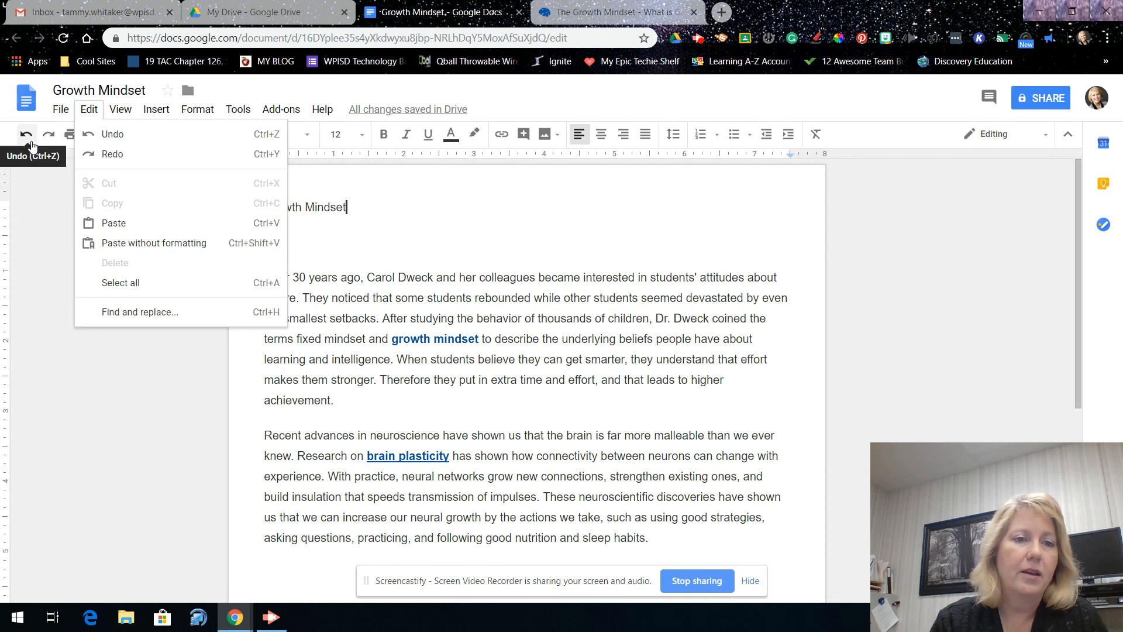
pyautogui.click(119, 110)
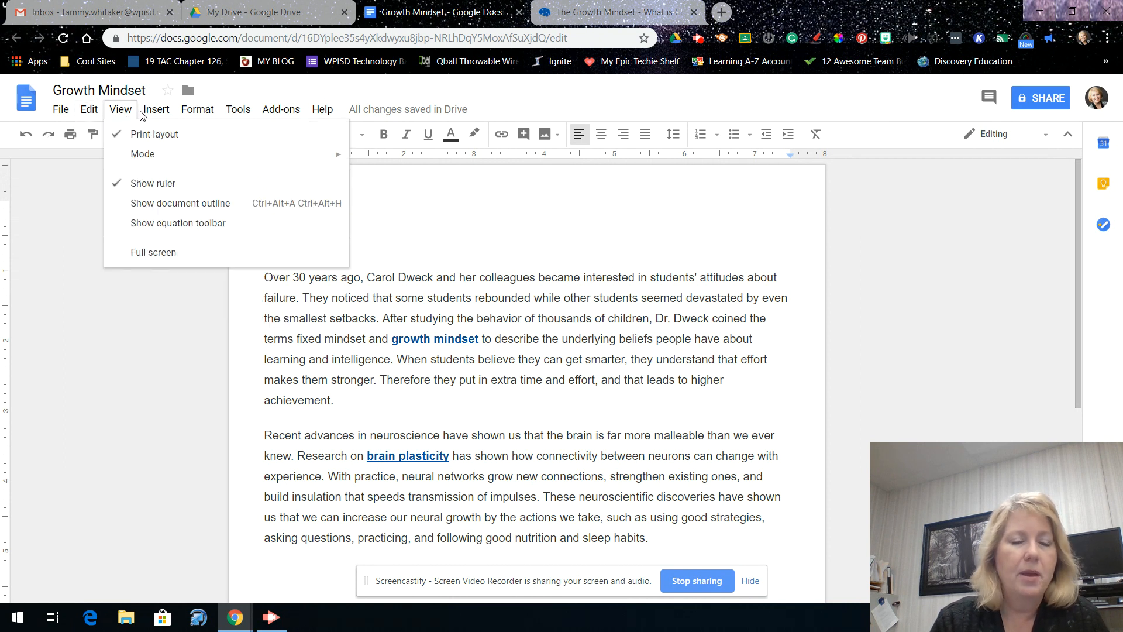
# Browse the Google Drive image sources for the document, including the recent pictures, and close them without inserting an image
pyautogui.moveTo(156, 110)
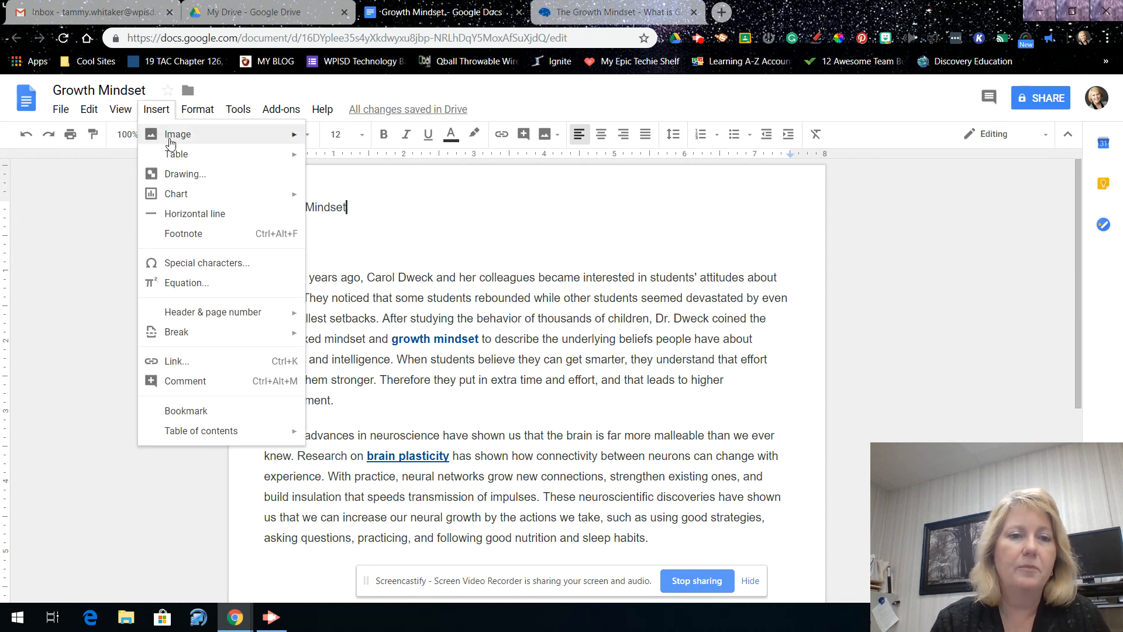
pyautogui.moveTo(171, 143)
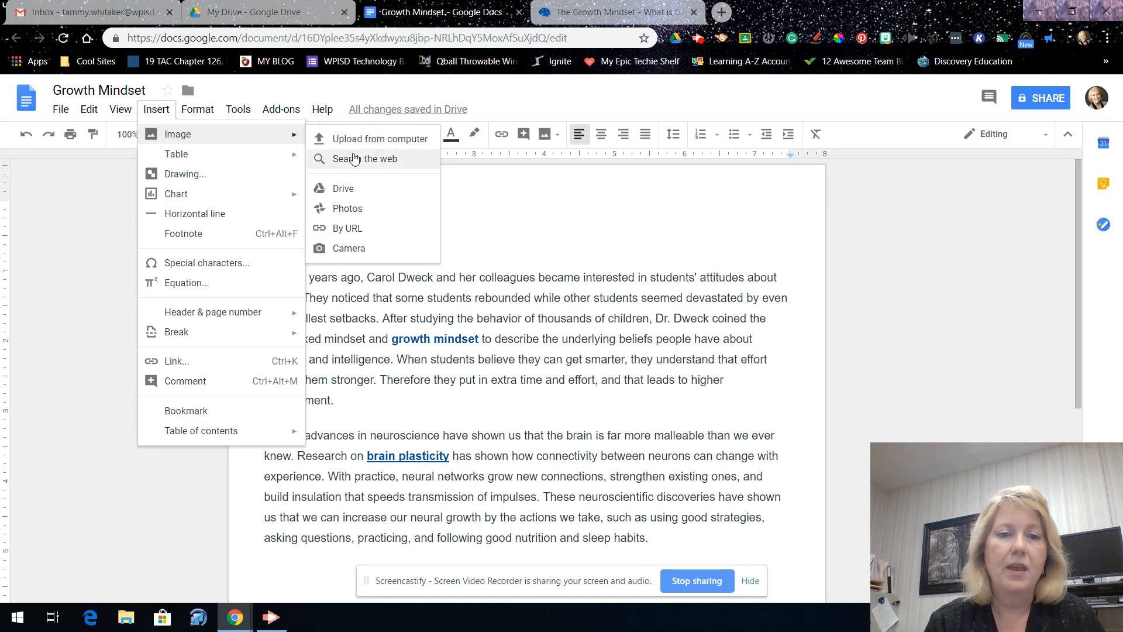
pyautogui.click(344, 189)
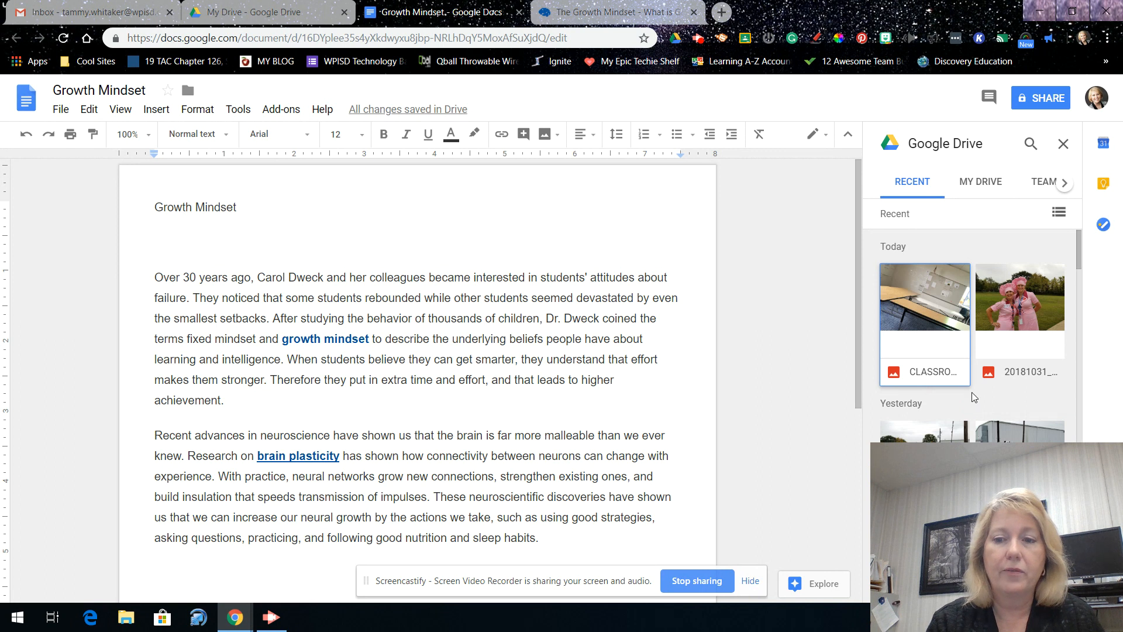
pyautogui.scroll(-3, 942, 232)
pyautogui.scroll(3, 942, 232)
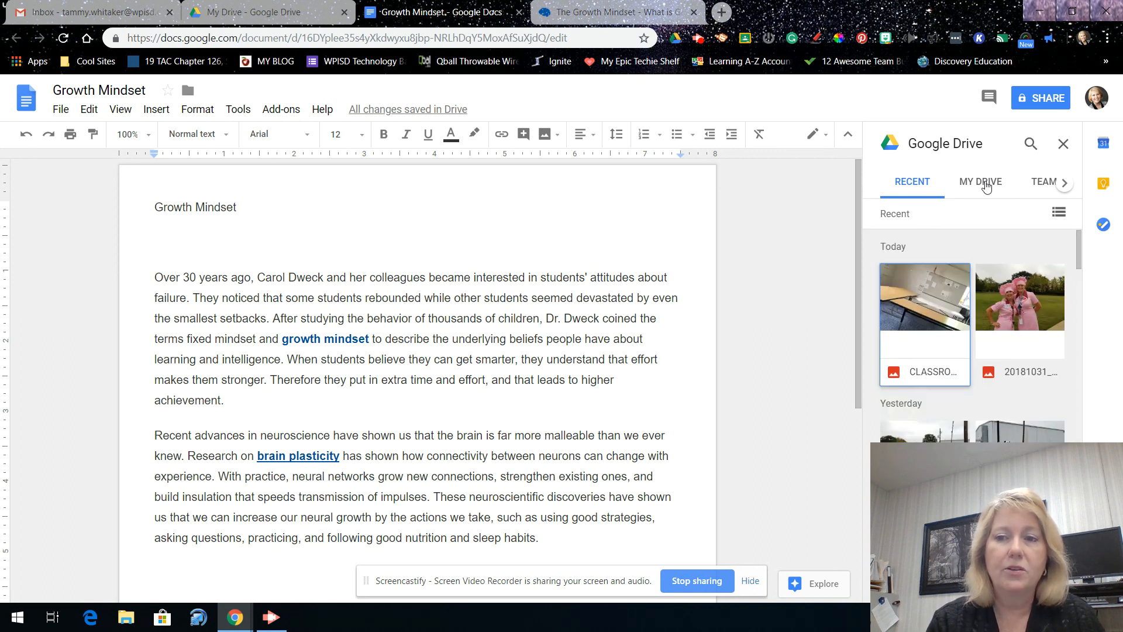
pyautogui.click(1065, 182)
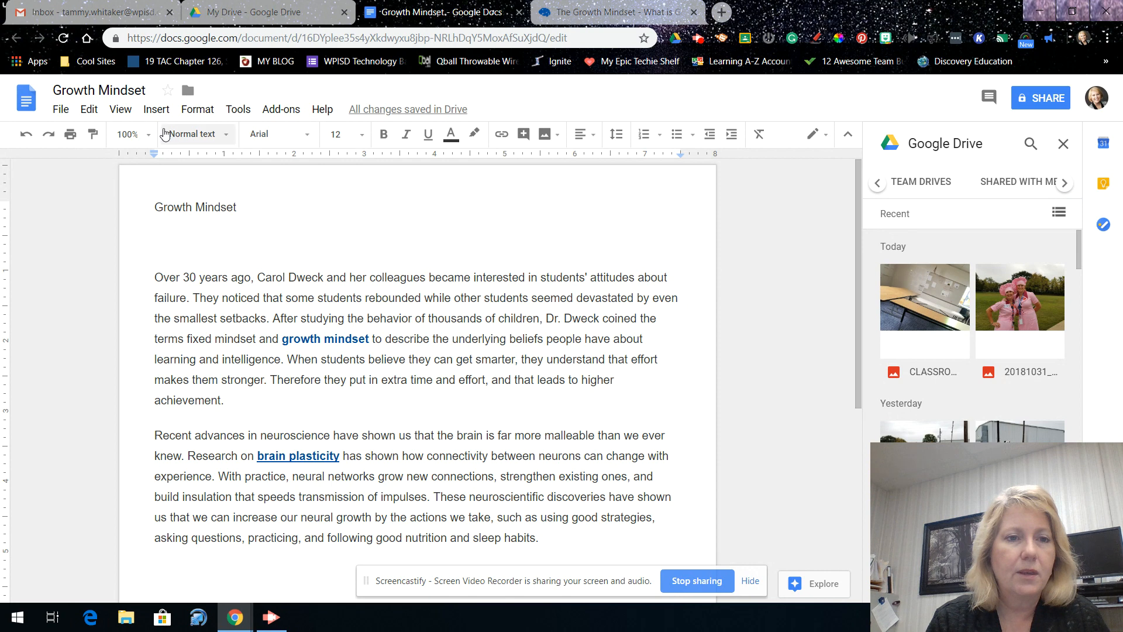
pyautogui.click(157, 110)
pyautogui.moveTo(197, 110)
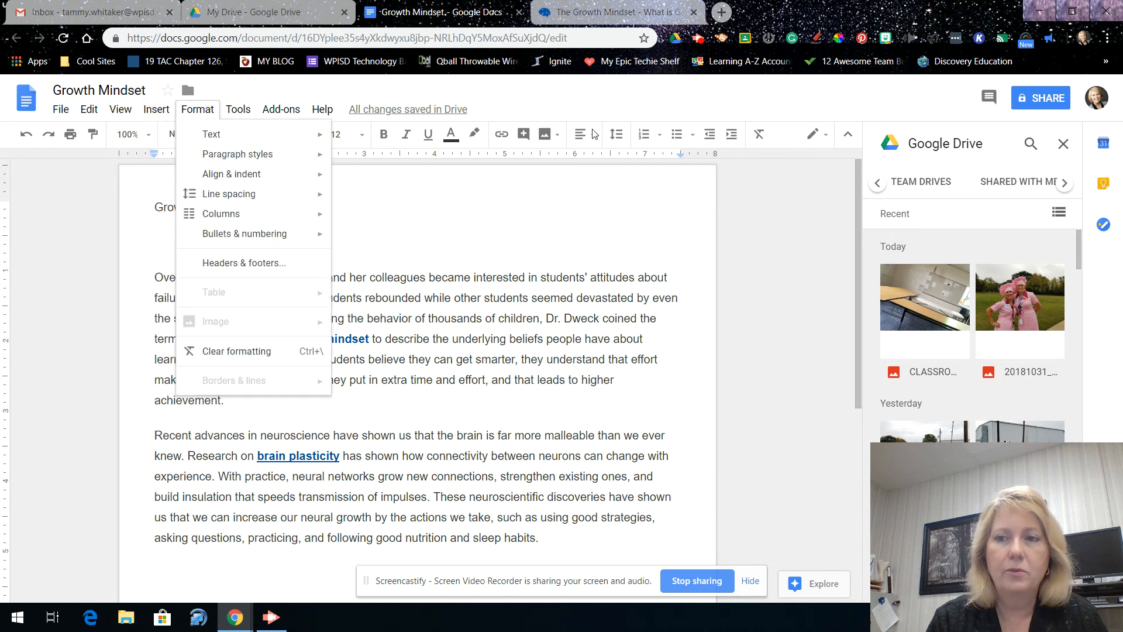
pyautogui.click(1064, 143)
pyautogui.click(1063, 144)
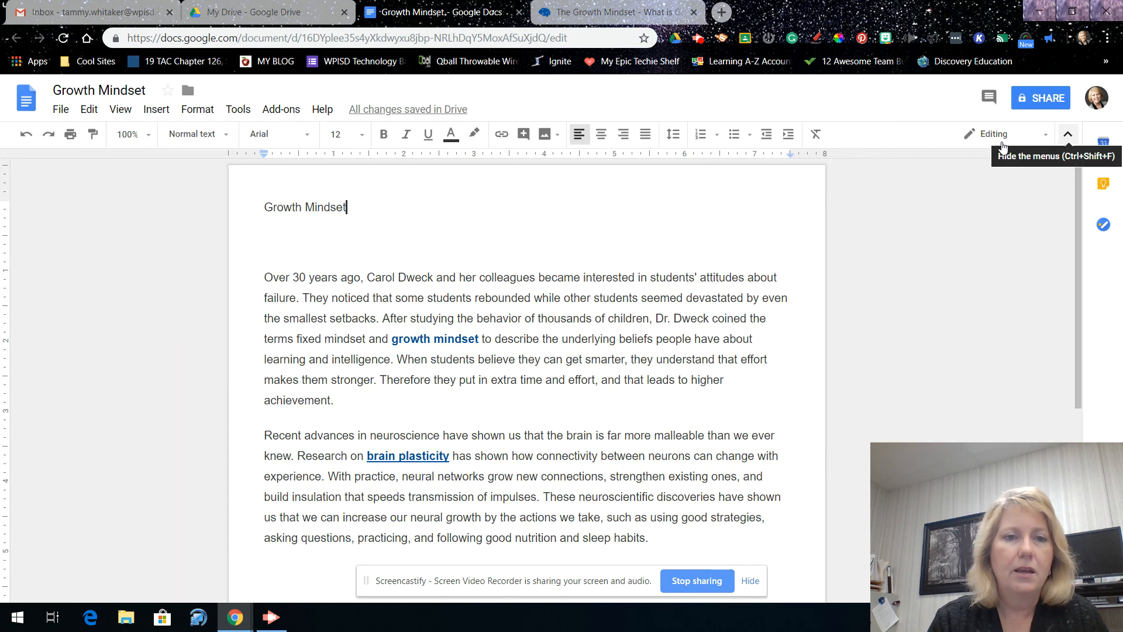
# Search the web for "growth mindset brain" images and insert the brain lifting dumbbells below the Growth Mindset title
pyautogui.click(156, 110)
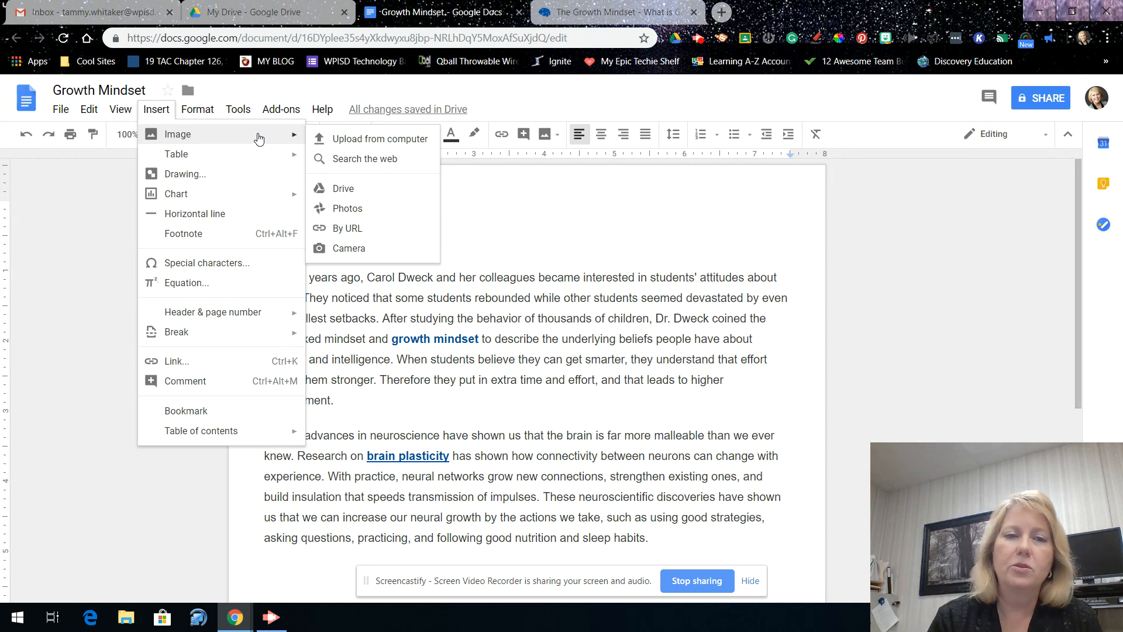
pyautogui.click(332, 158)
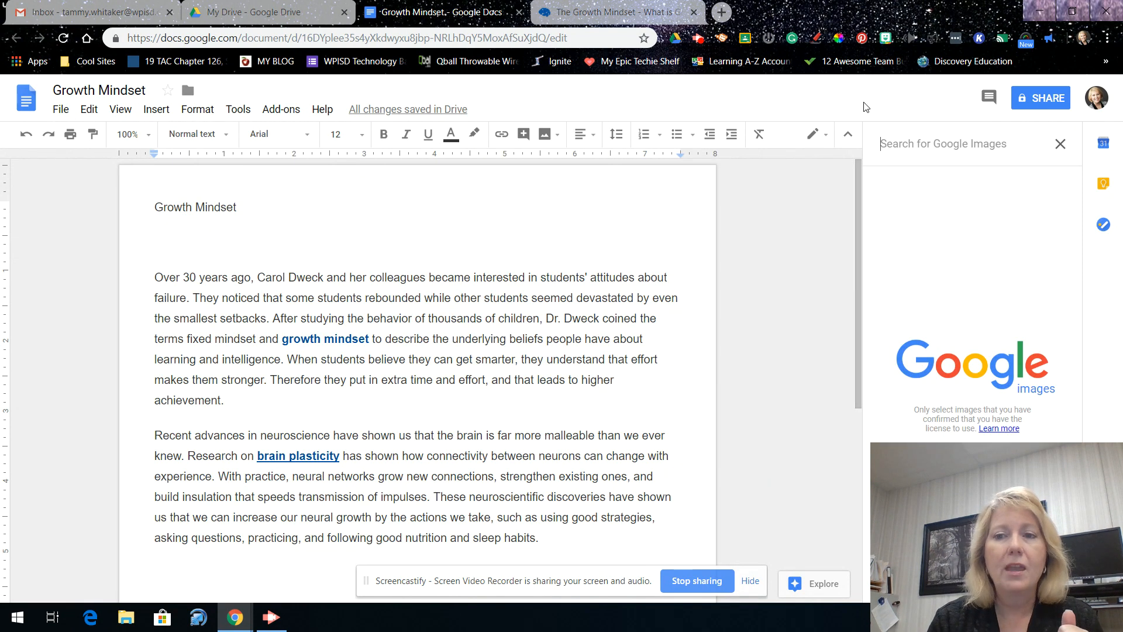
pyautogui.click(909, 145)
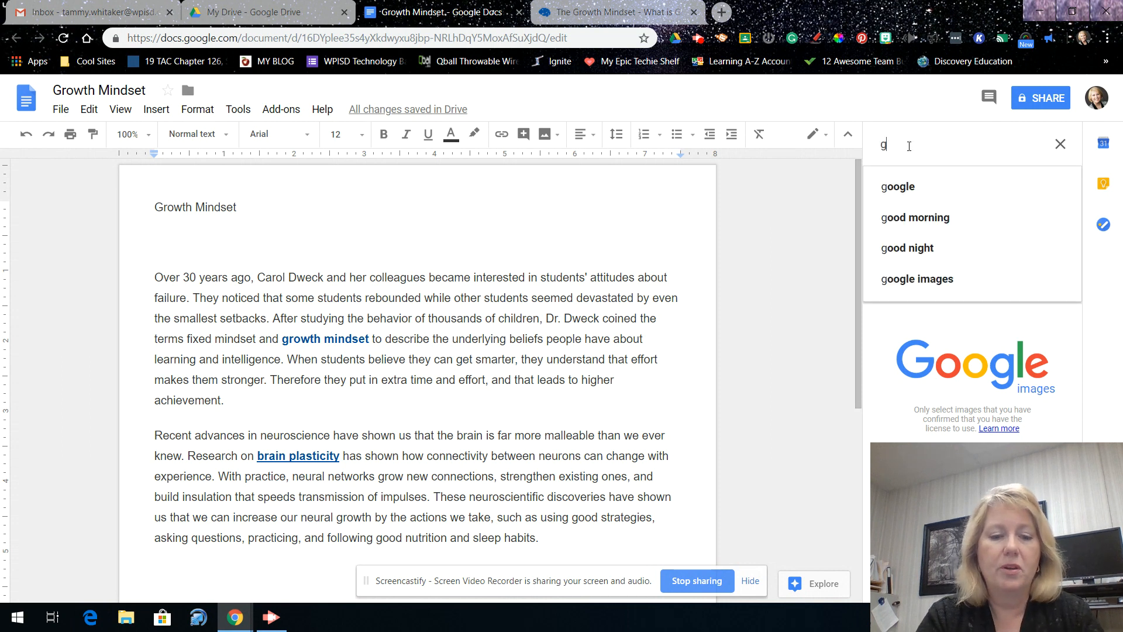
pyautogui.write('growth mindset brain')
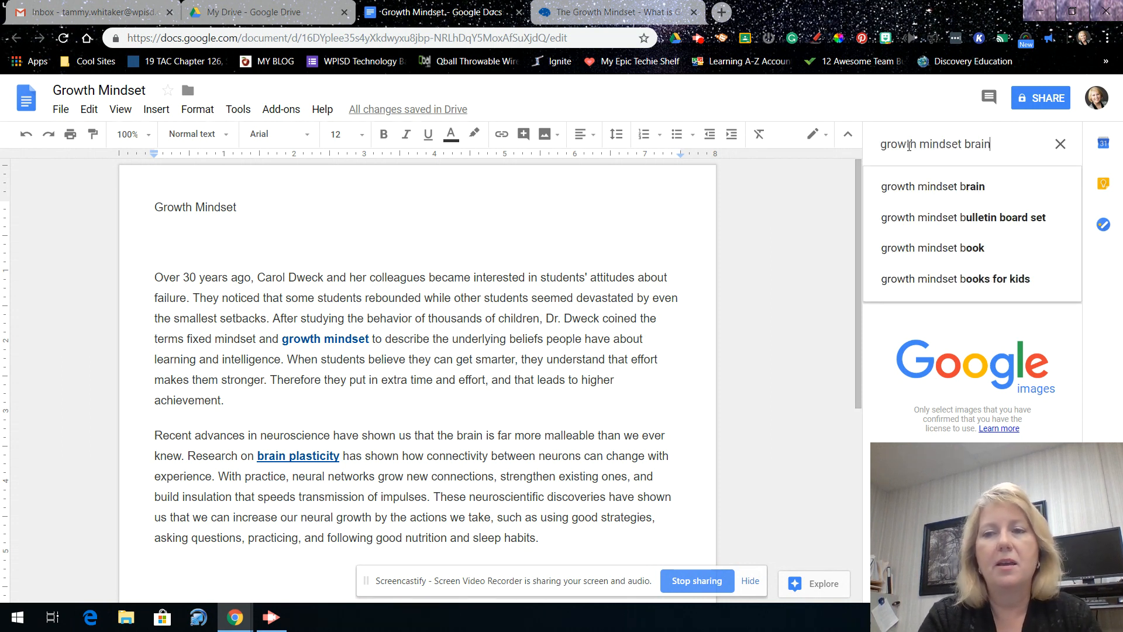
pyautogui.press('Return')
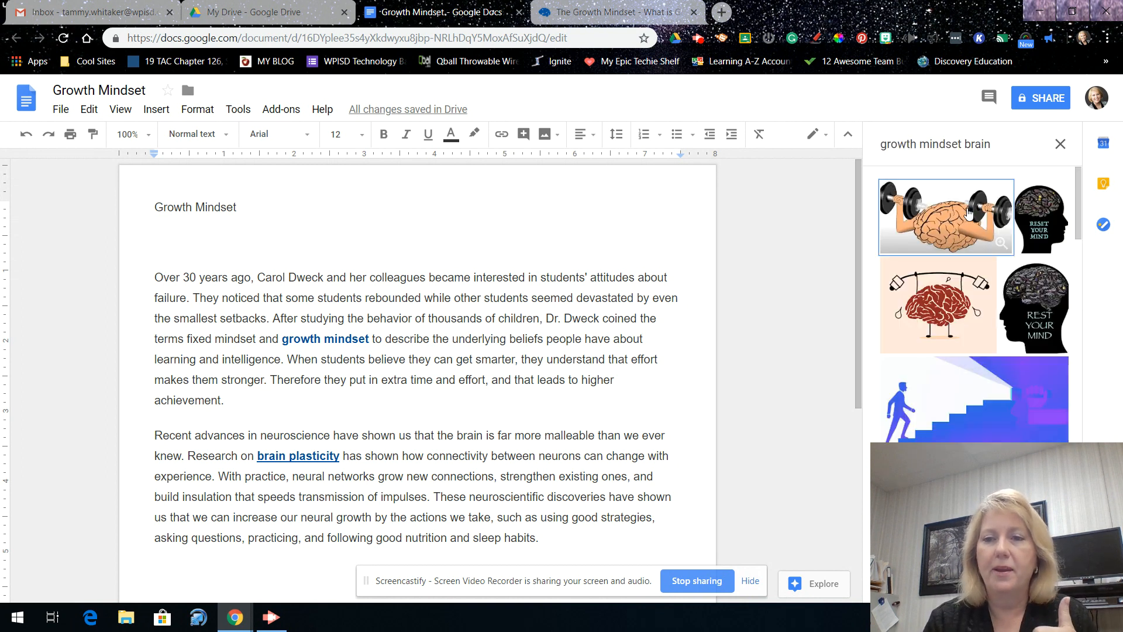
pyautogui.click(967, 215)
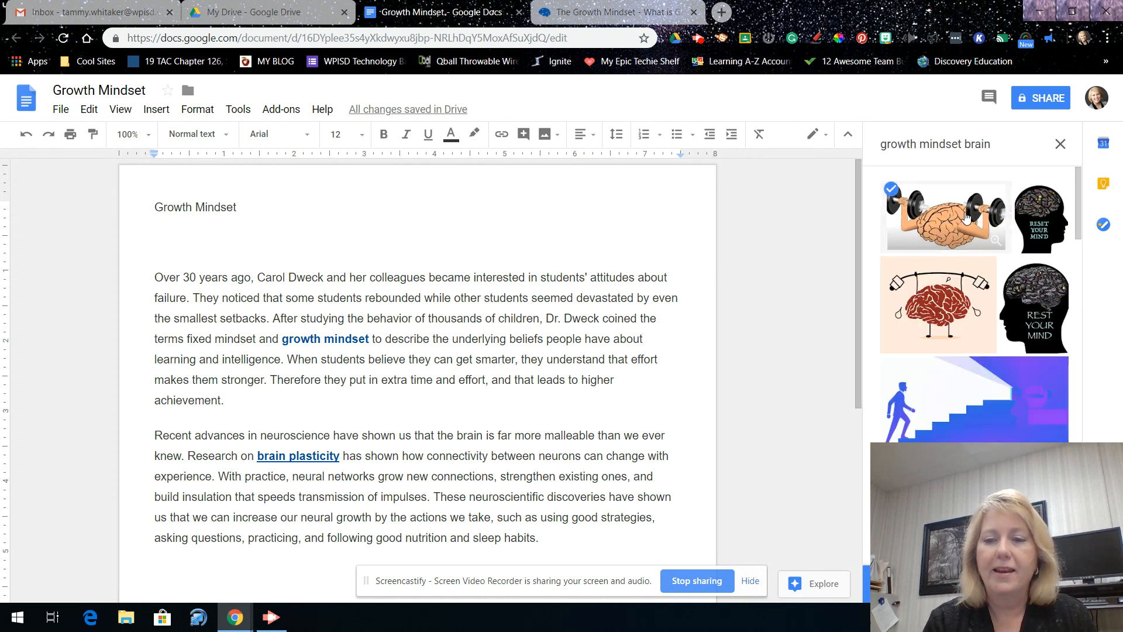
pyautogui.click(972, 584)
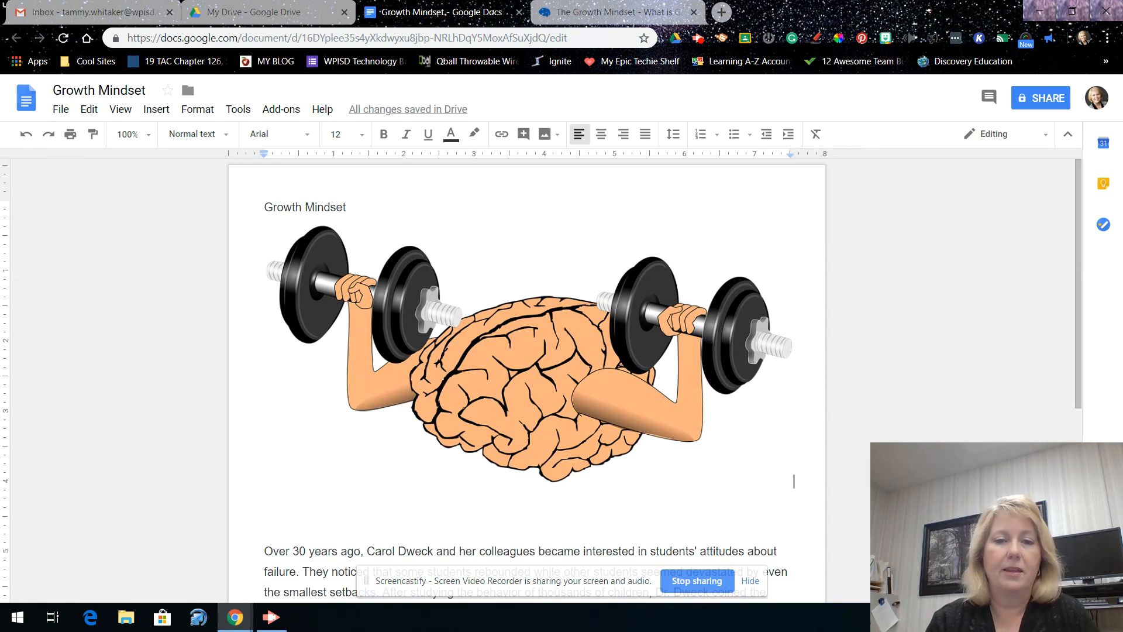
# Shrink the brain image to about 2.8 inches wide and place it with wrapped text at the upper right of the first paragraph
pyautogui.click(533, 366)
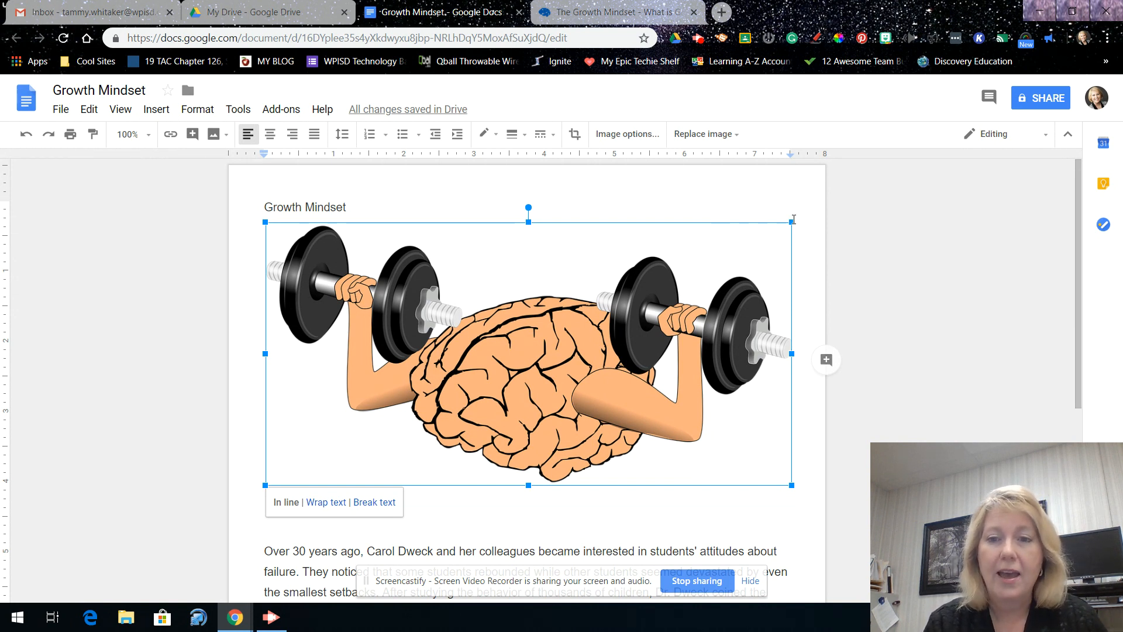
pyautogui.moveTo(790, 221); pyautogui.dragTo(463, 419)
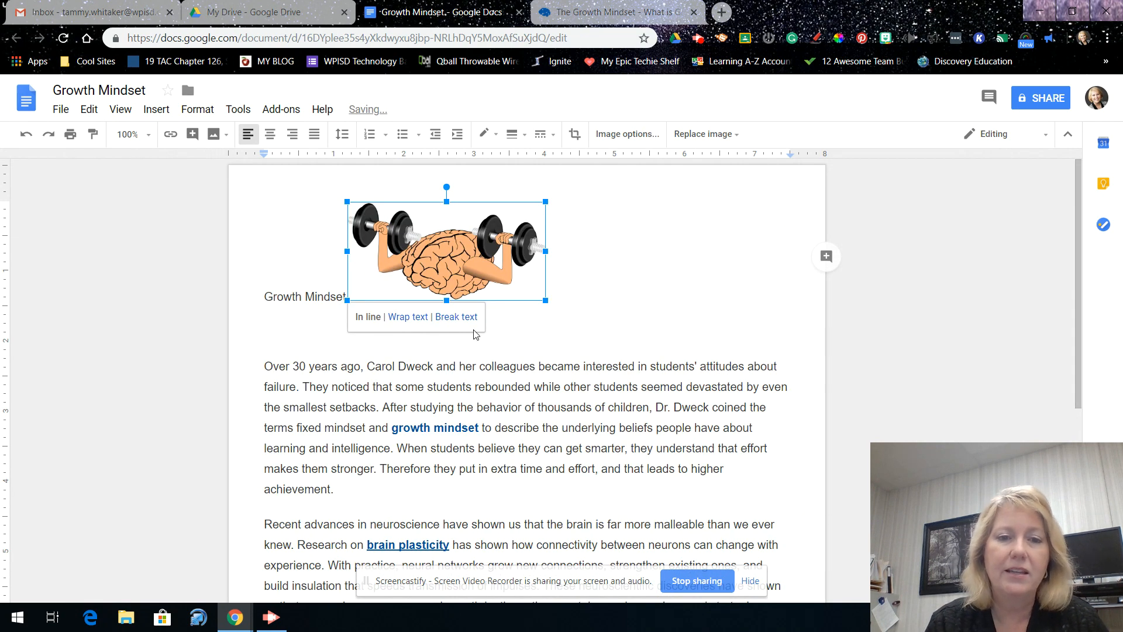
pyautogui.click(408, 316)
pyautogui.moveTo(475, 272); pyautogui.dragTo(725, 266)
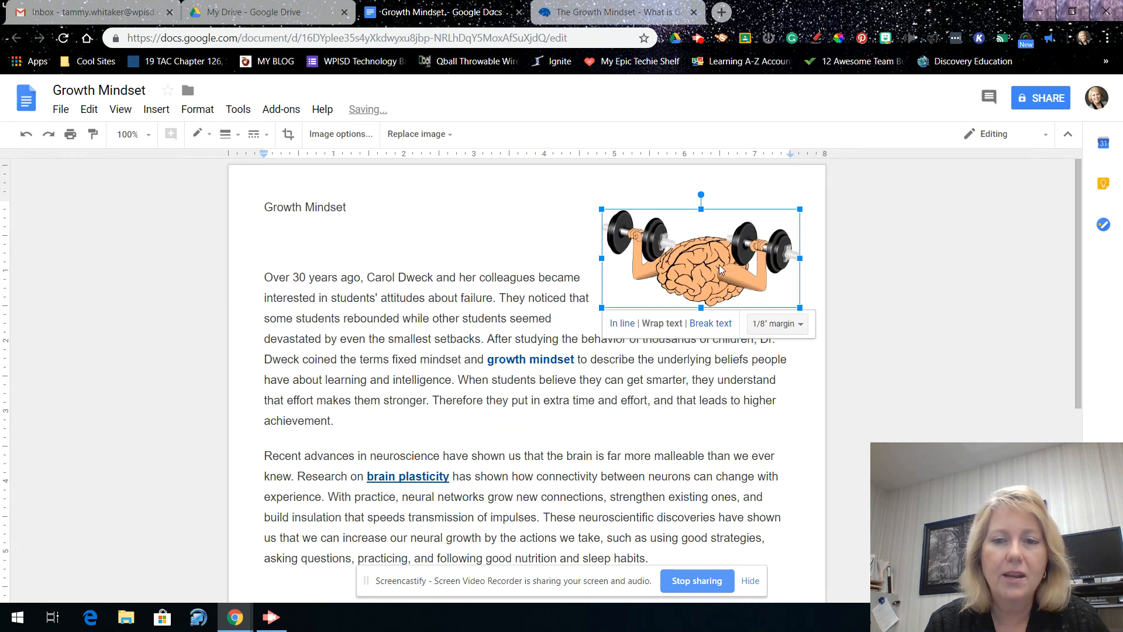
# Rotate the brain image about 10 degrees clockwise and deselect it
pyautogui.click(667, 381)
pyautogui.click(686, 280)
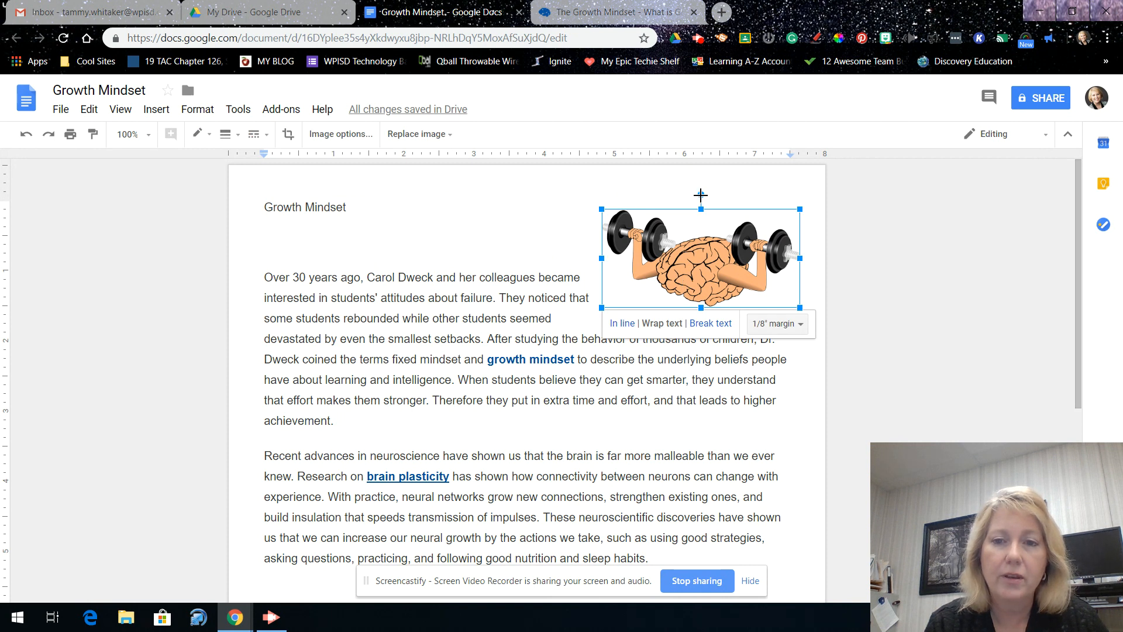
pyautogui.moveTo(701, 194); pyautogui.dragTo(714, 196)
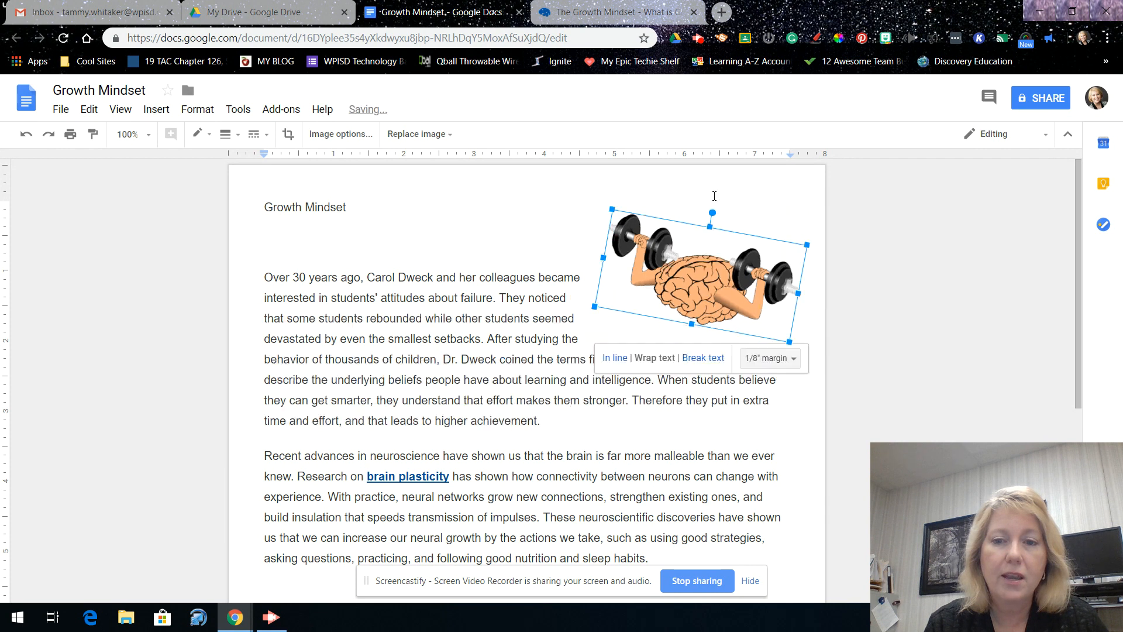
pyautogui.click(539, 318)
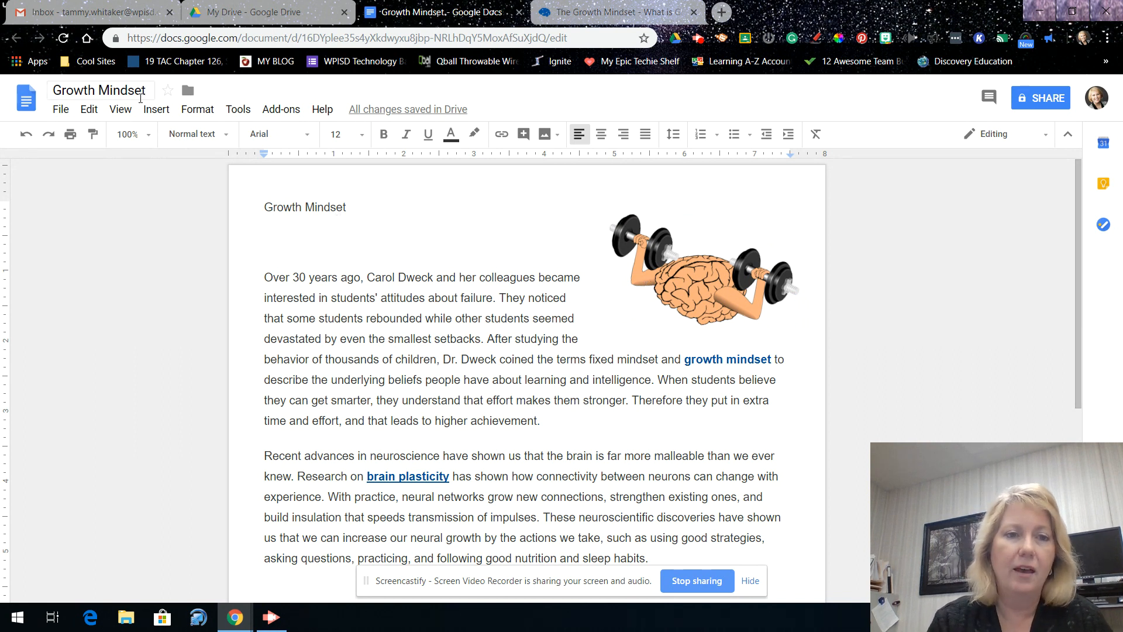
# Insert a drawing of a rounded rectangle, about 3.9 by 2.6 inches, into the first paragraph at the word "seemed"
pyautogui.click(156, 109)
pyautogui.moveTo(174, 139)
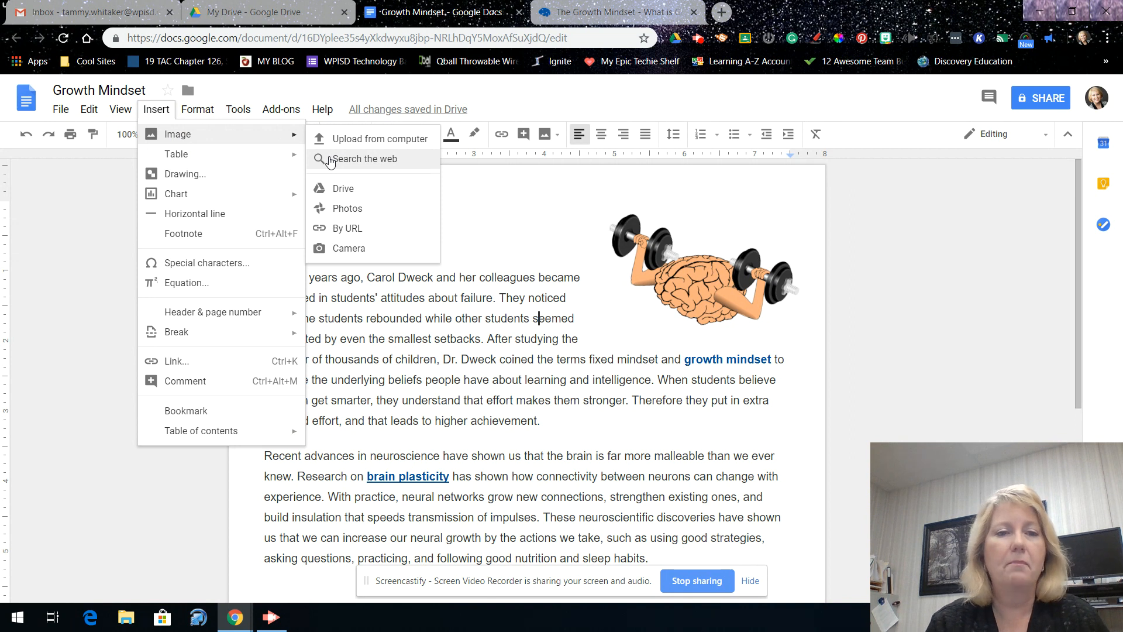
pyautogui.moveTo(232, 155)
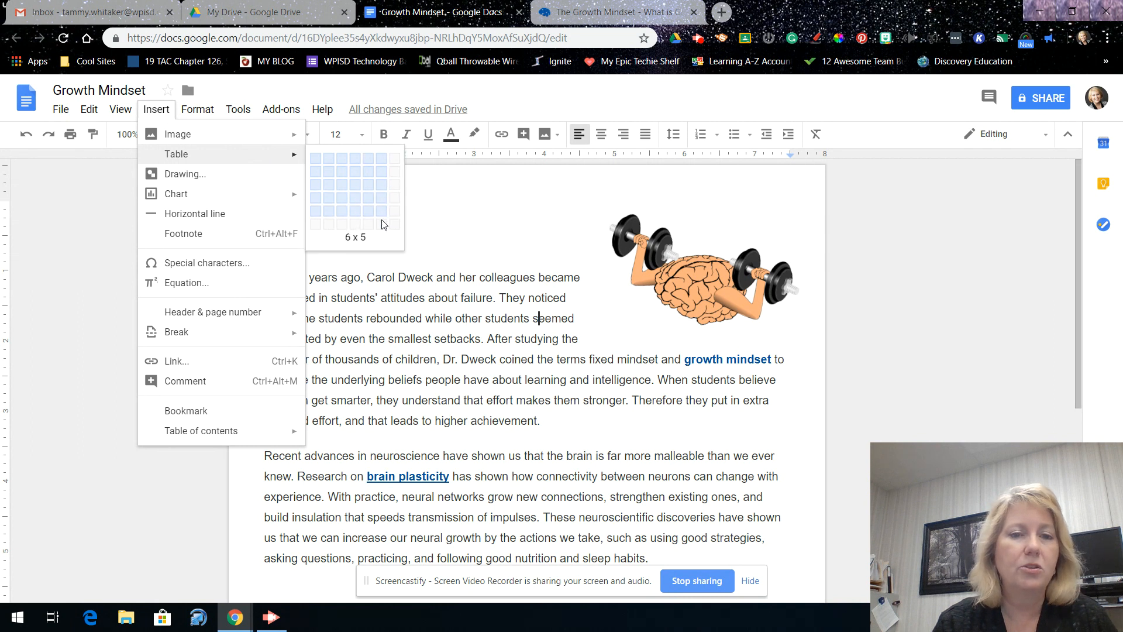
pyautogui.click(189, 175)
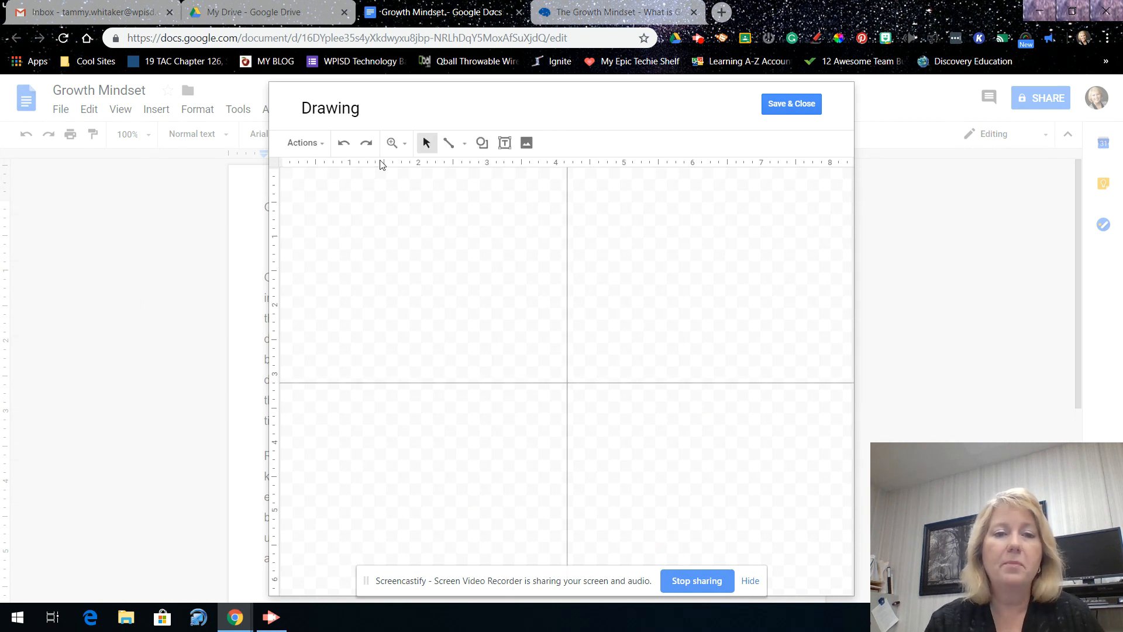
pyautogui.rightClick(483, 146)
pyautogui.click(482, 143)
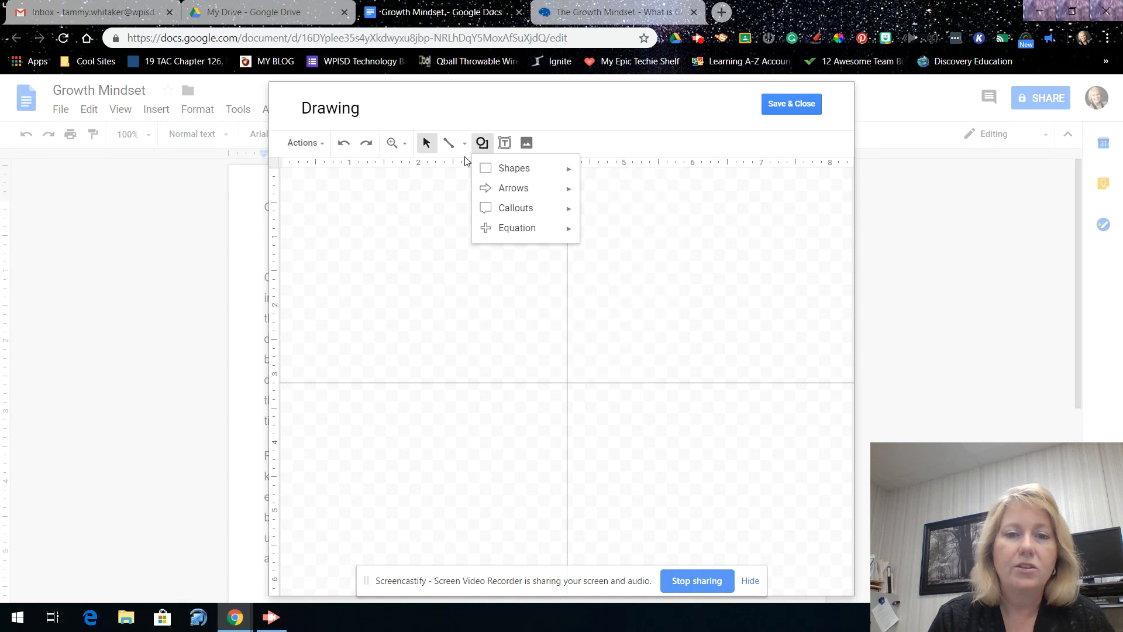
pyautogui.moveTo(489, 174)
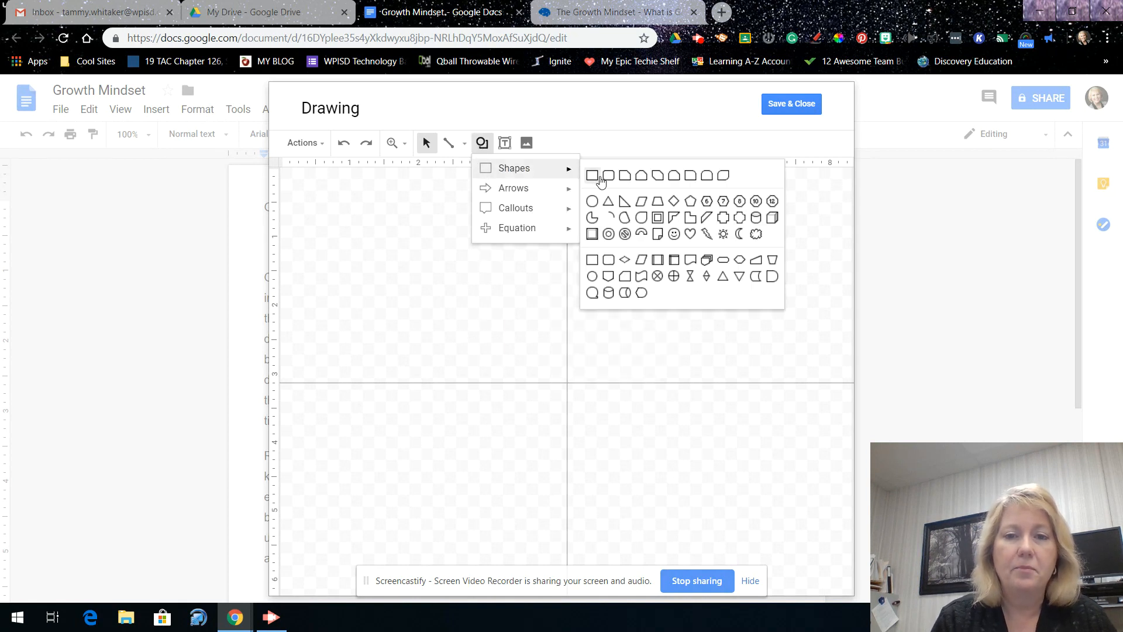
pyautogui.click(611, 261)
pyautogui.moveTo(431, 224); pyautogui.dragTo(695, 402)
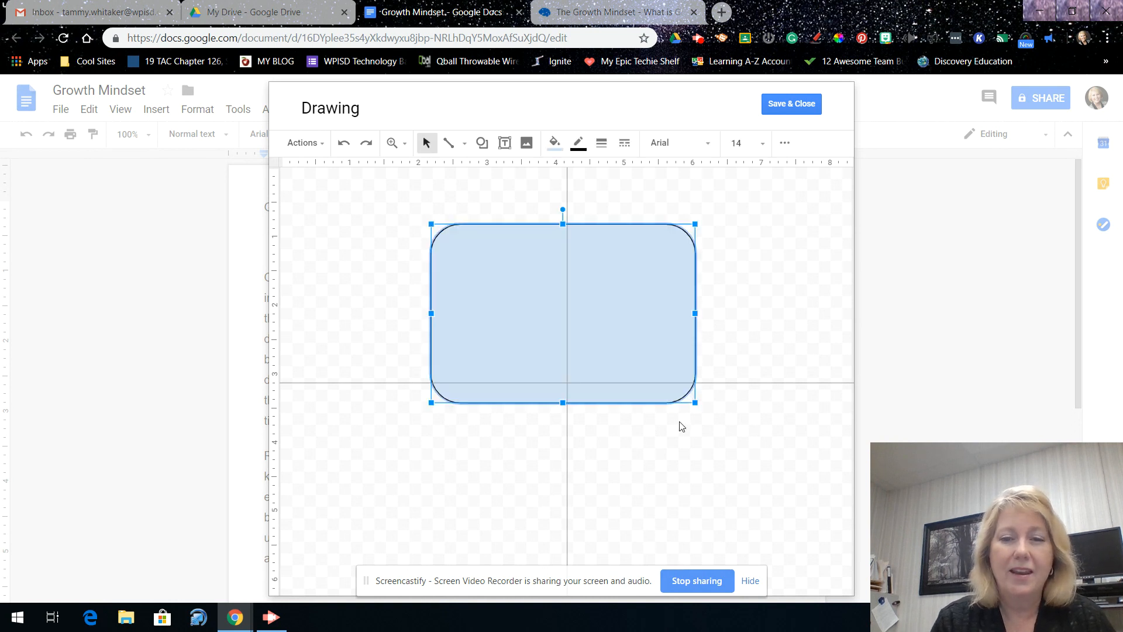
pyautogui.click(784, 109)
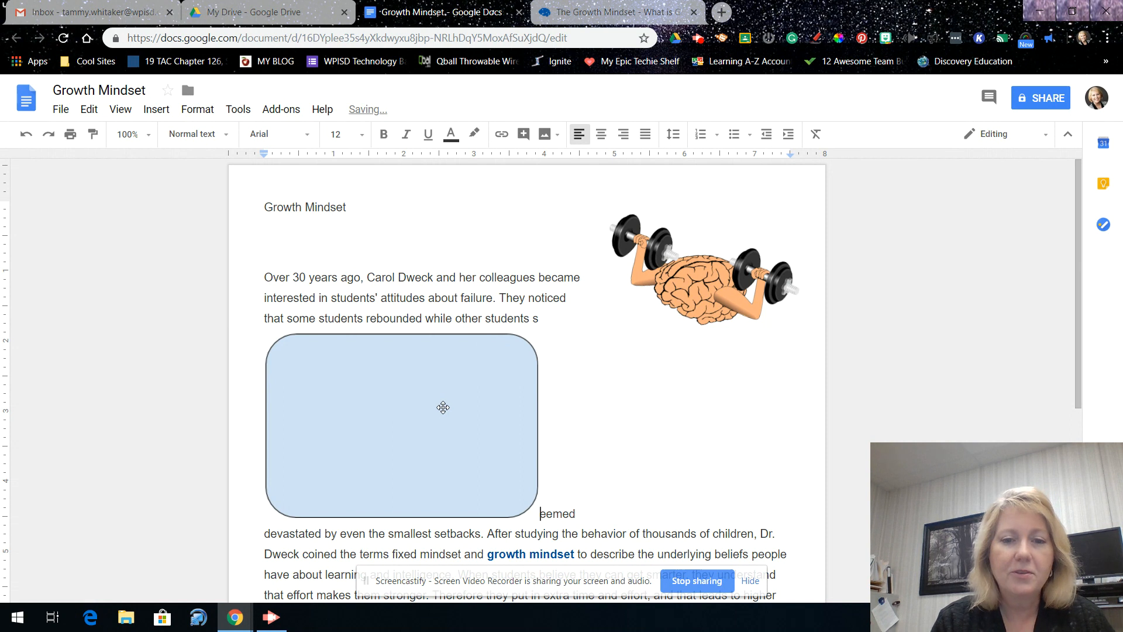
# Delete the rounded rectangle drawing from the first paragraph
pyautogui.click(450, 435)
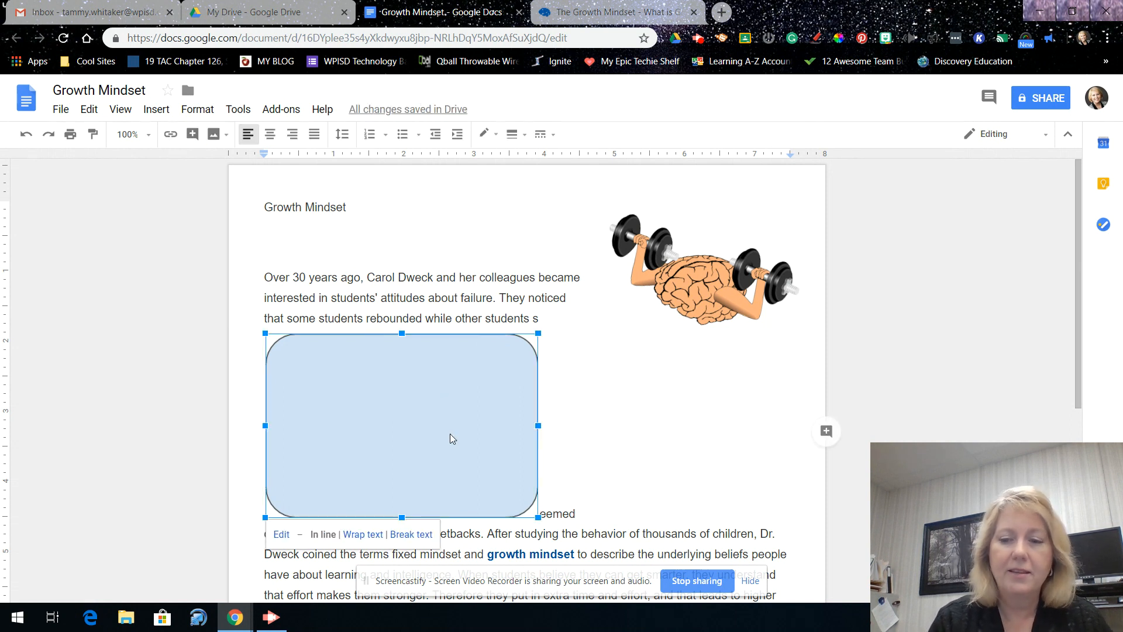
pyautogui.press('Delete')
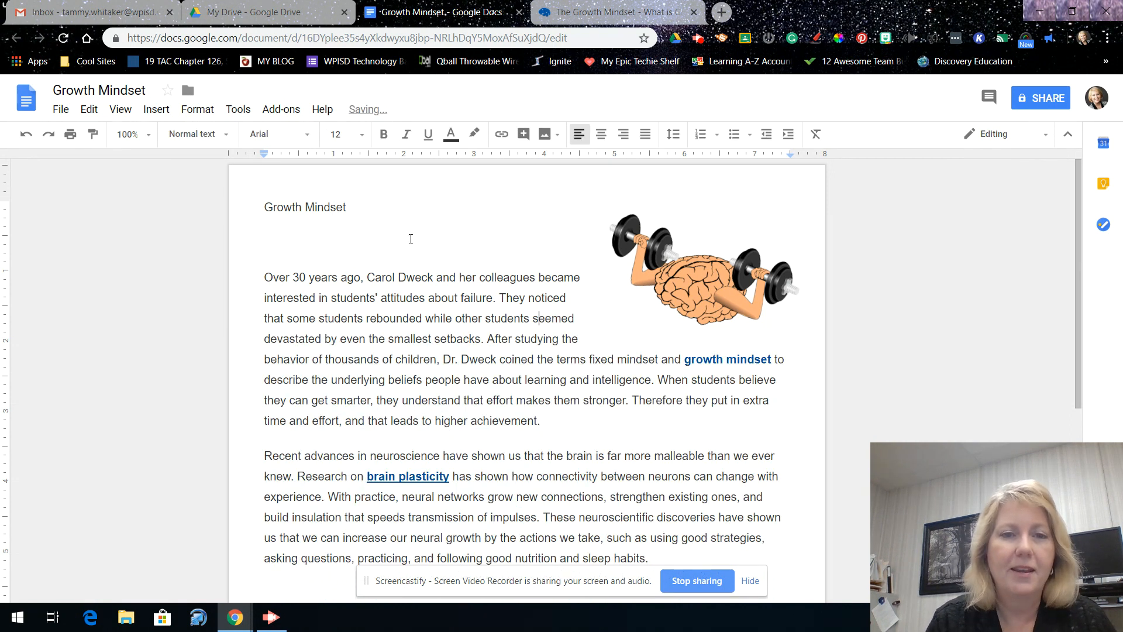
pyautogui.click(157, 110)
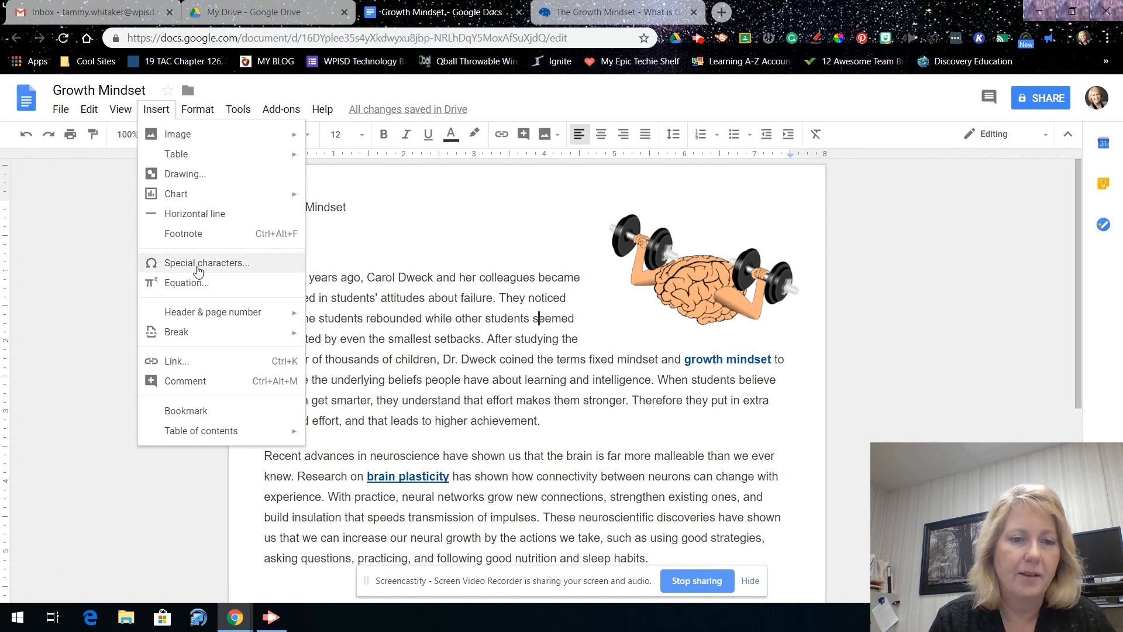
pyautogui.moveTo(191, 316)
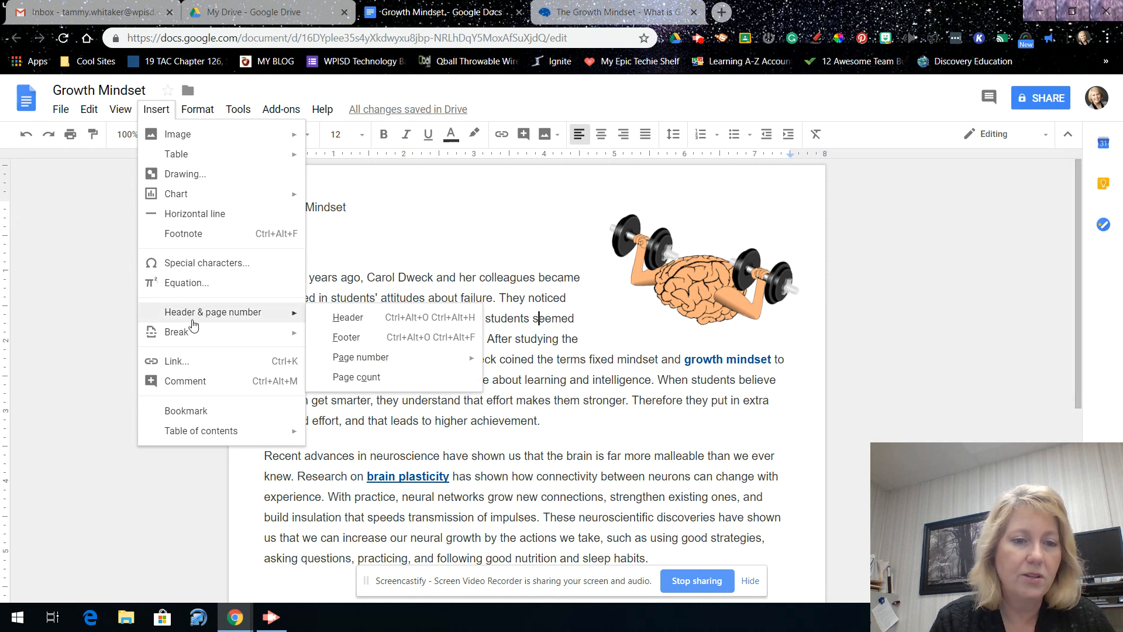
pyautogui.moveTo(187, 343)
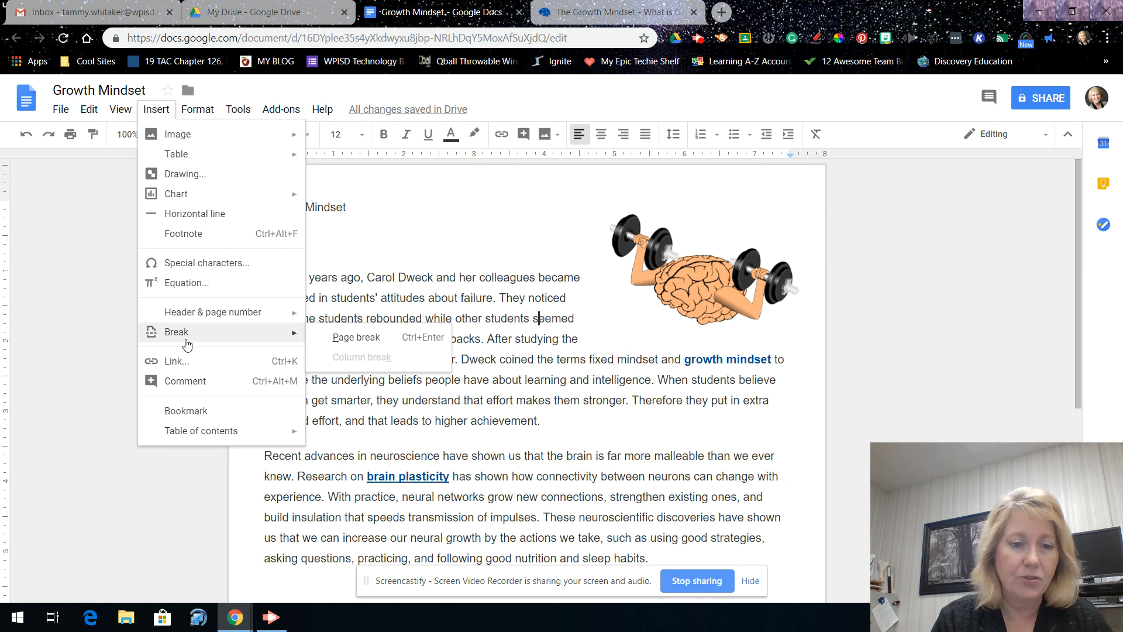
pyautogui.moveTo(205, 430)
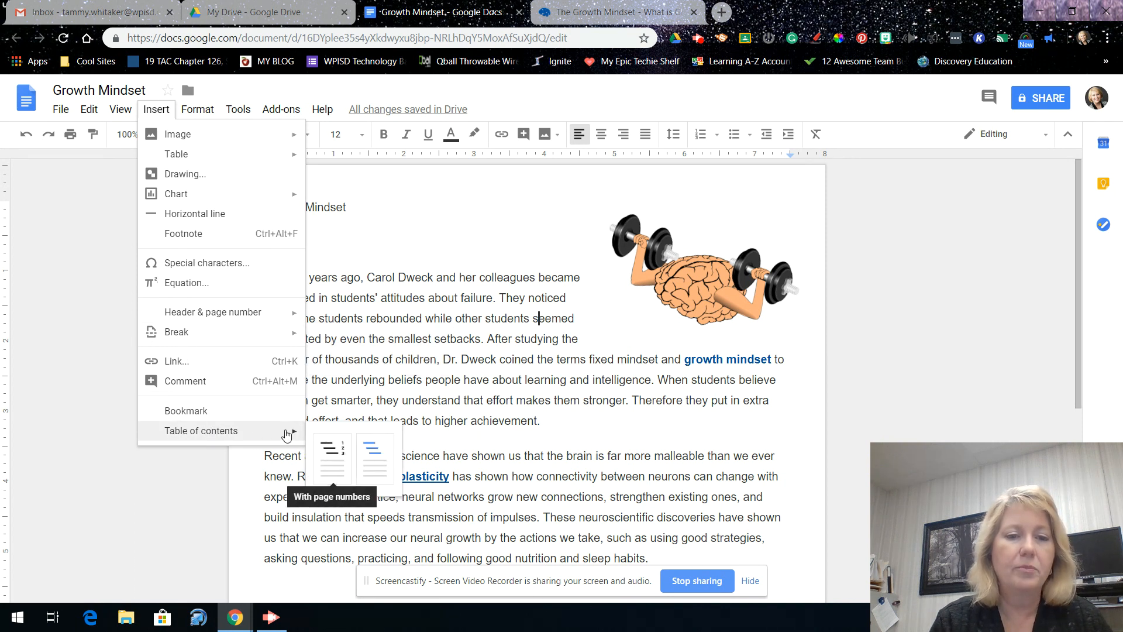
pyautogui.moveTo(200, 114)
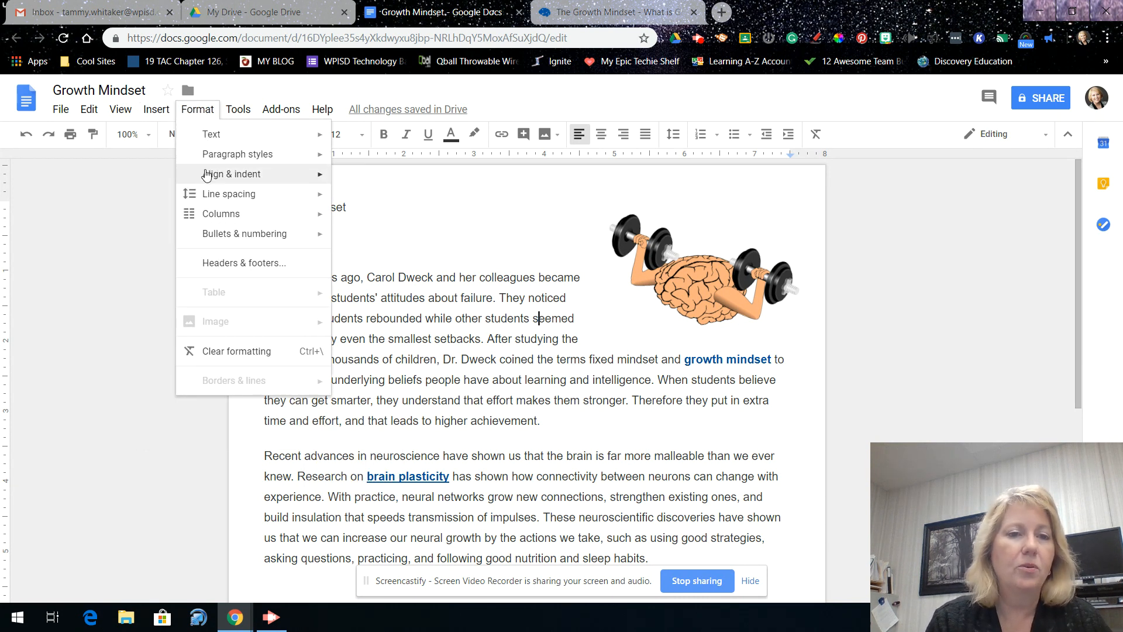
pyautogui.moveTo(207, 176)
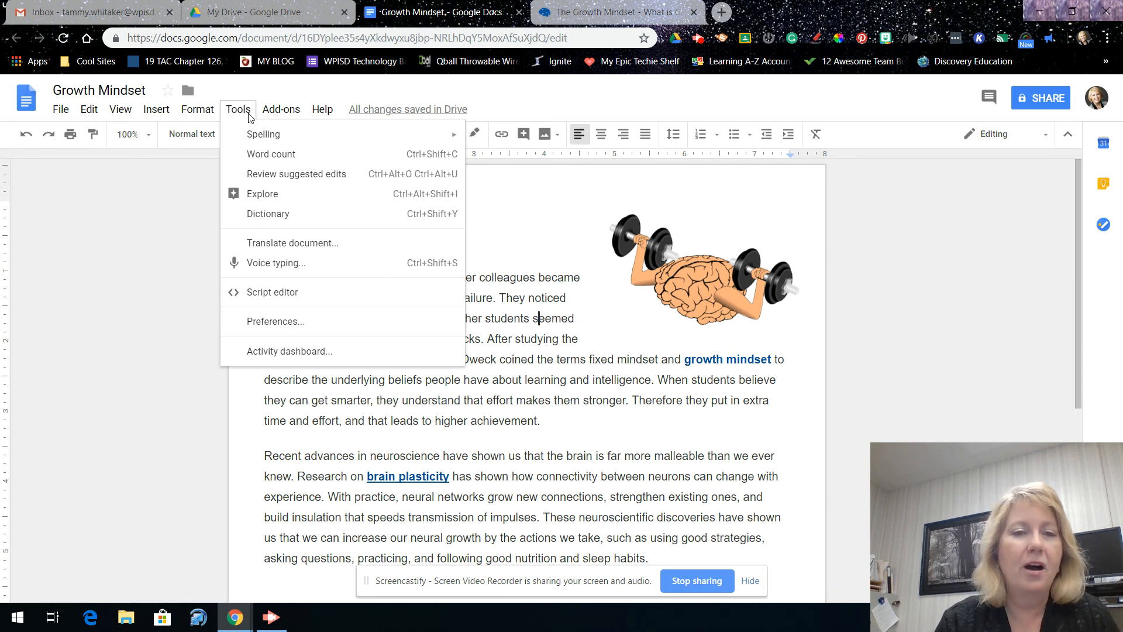
# Check the word count of the Growth Mindset document and close the summary
pyautogui.moveTo(262, 138)
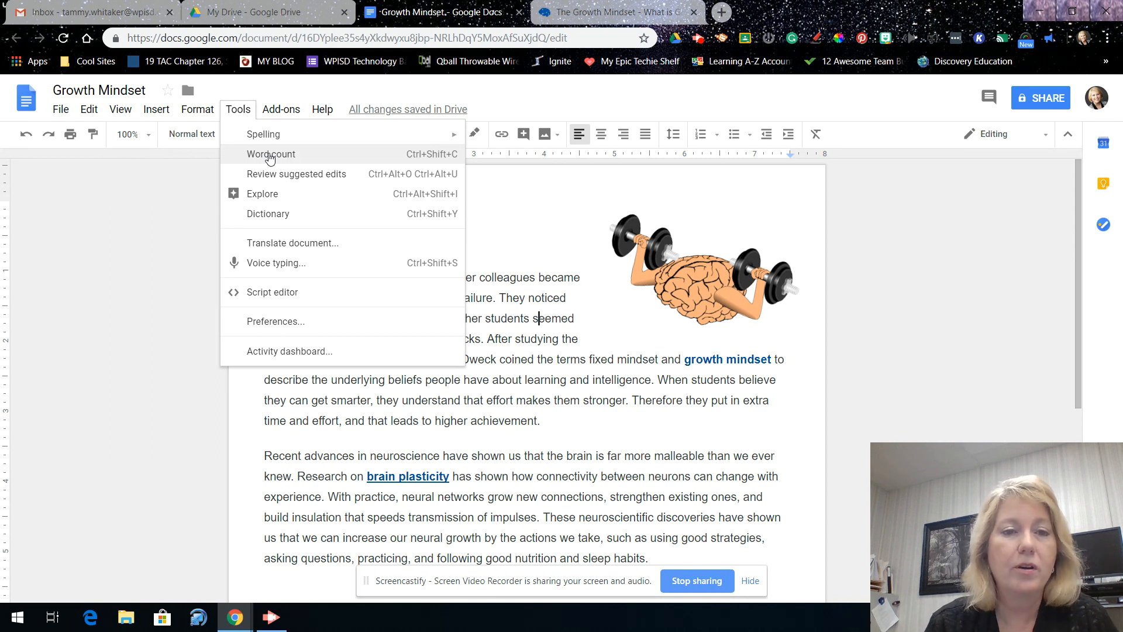
pyautogui.click(269, 156)
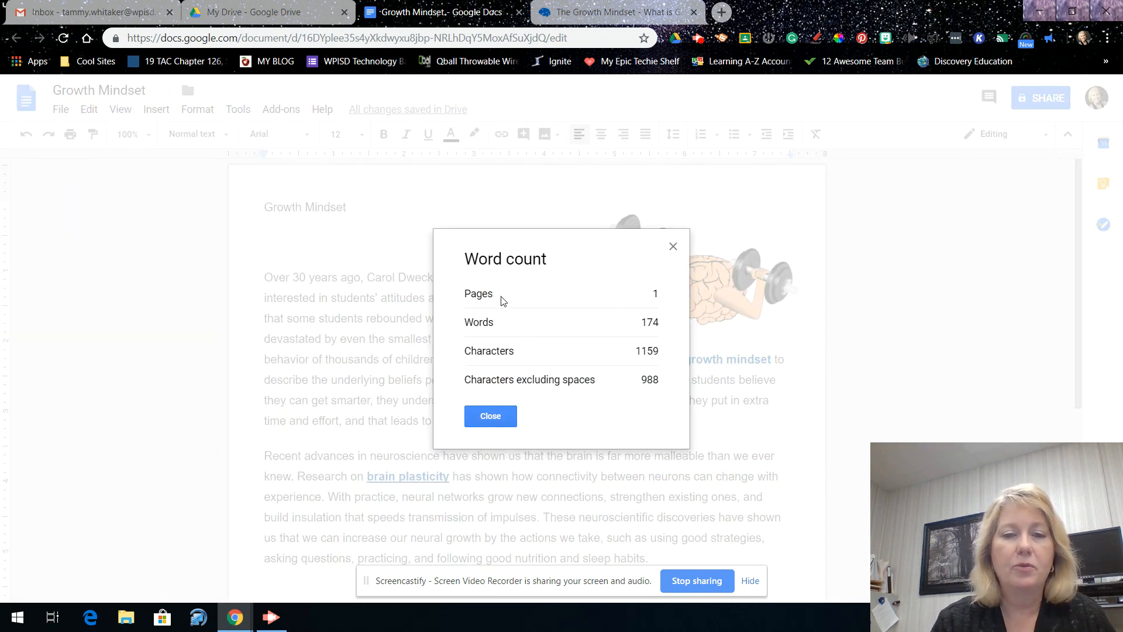
pyautogui.click(490, 417)
# Look up Carol Dweck with Explore from its suggested searches, and close Explore
pyautogui.click(237, 110)
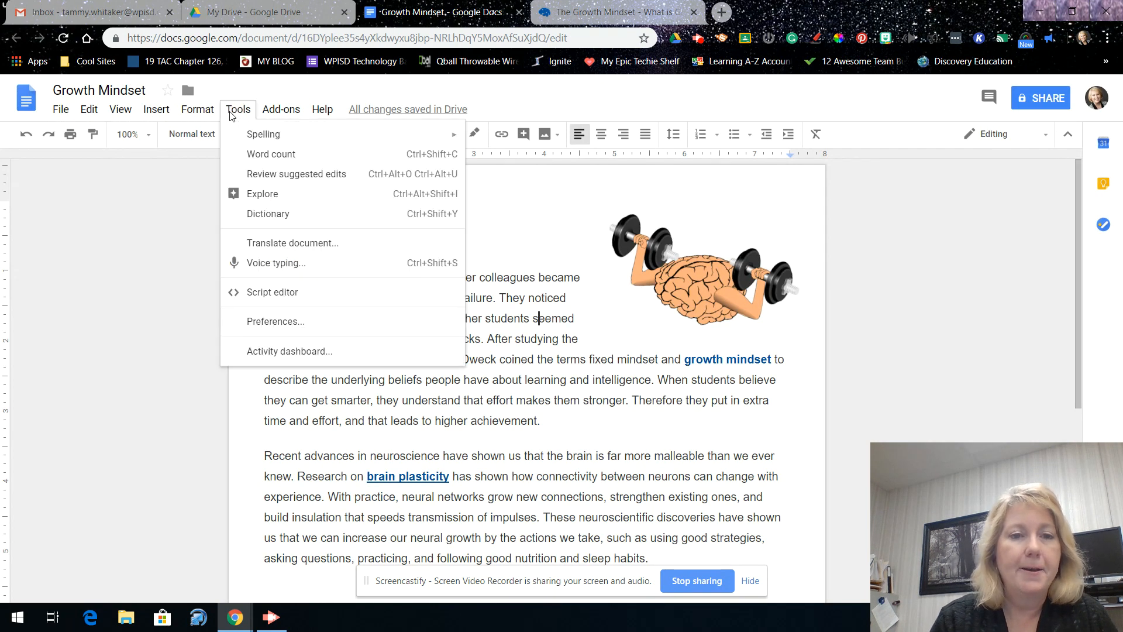
pyautogui.click(260, 196)
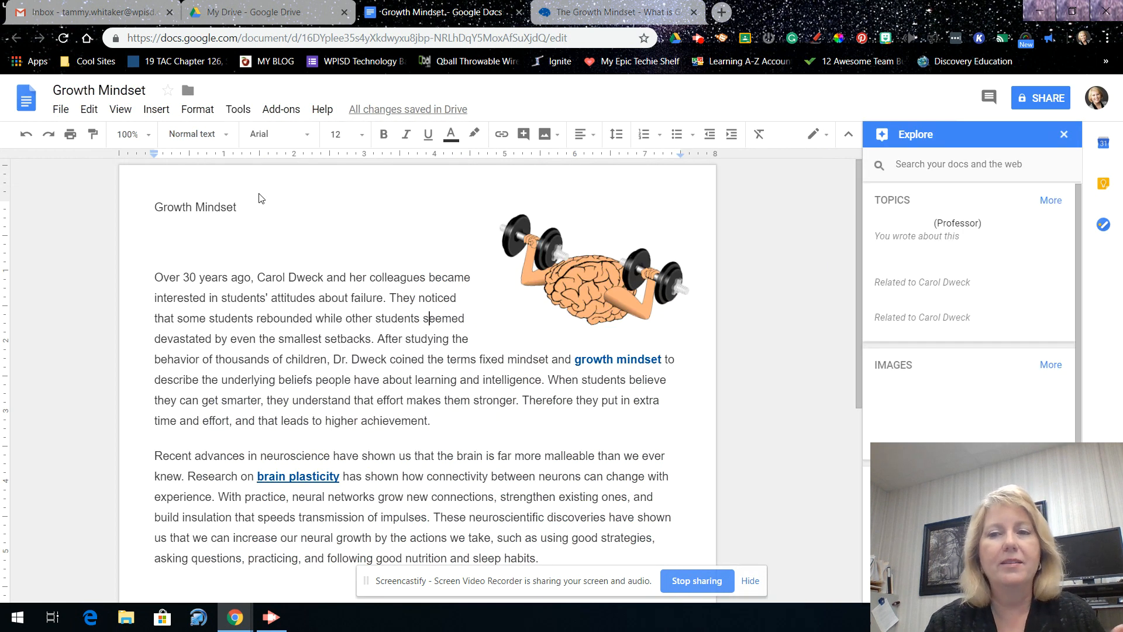
pyautogui.rightClick(925, 164)
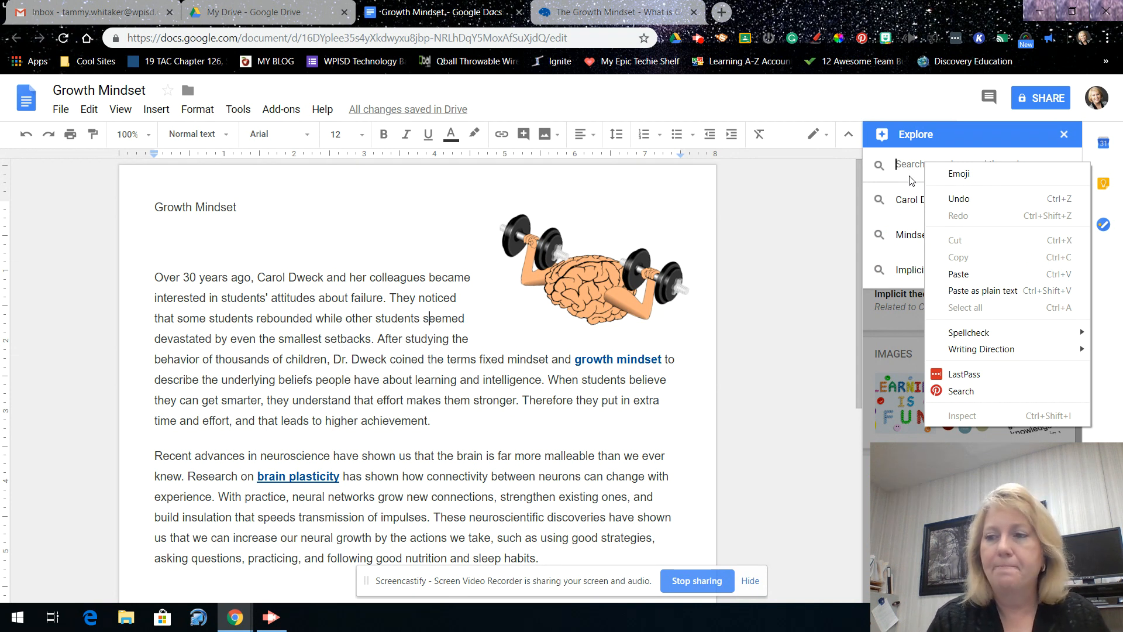
pyautogui.click(777, 233)
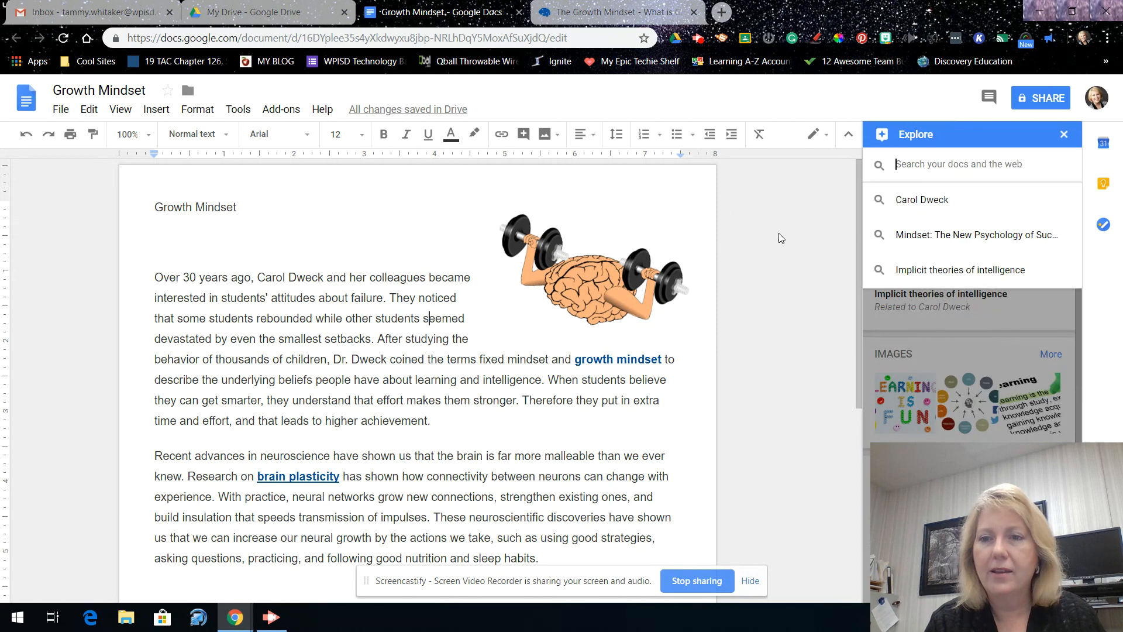
pyautogui.click(900, 168)
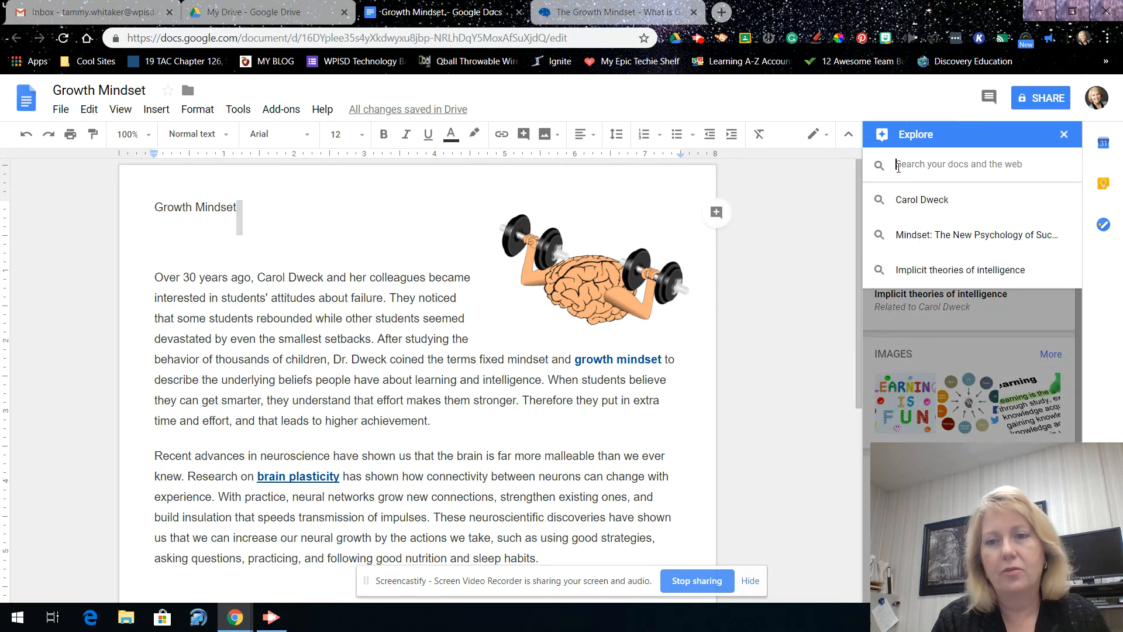
pyautogui.click(922, 204)
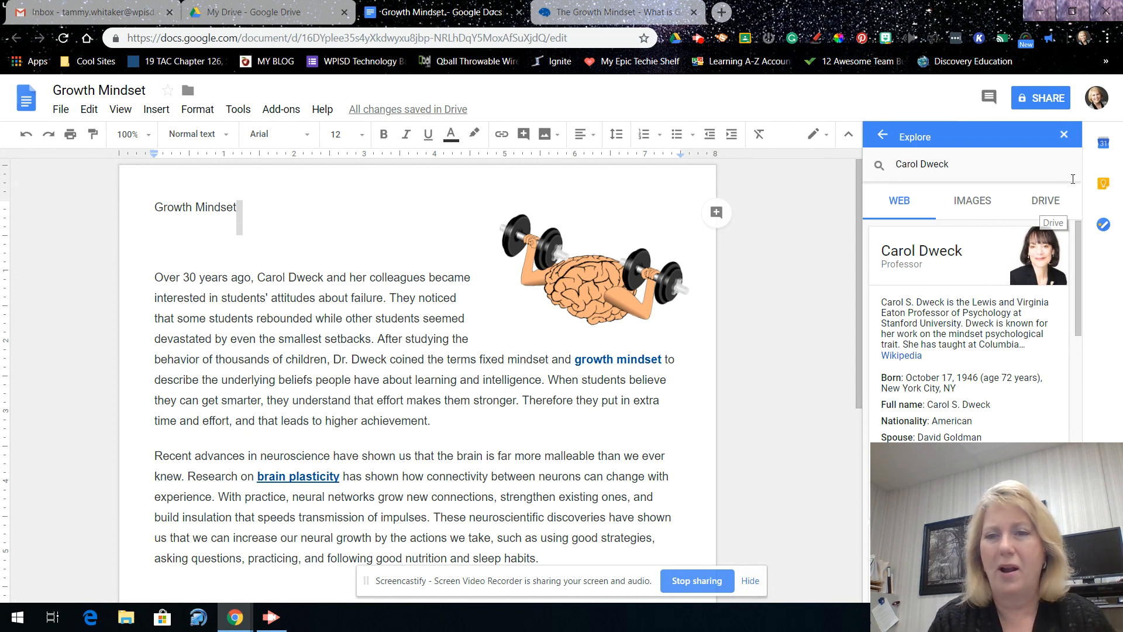
pyautogui.click(1063, 136)
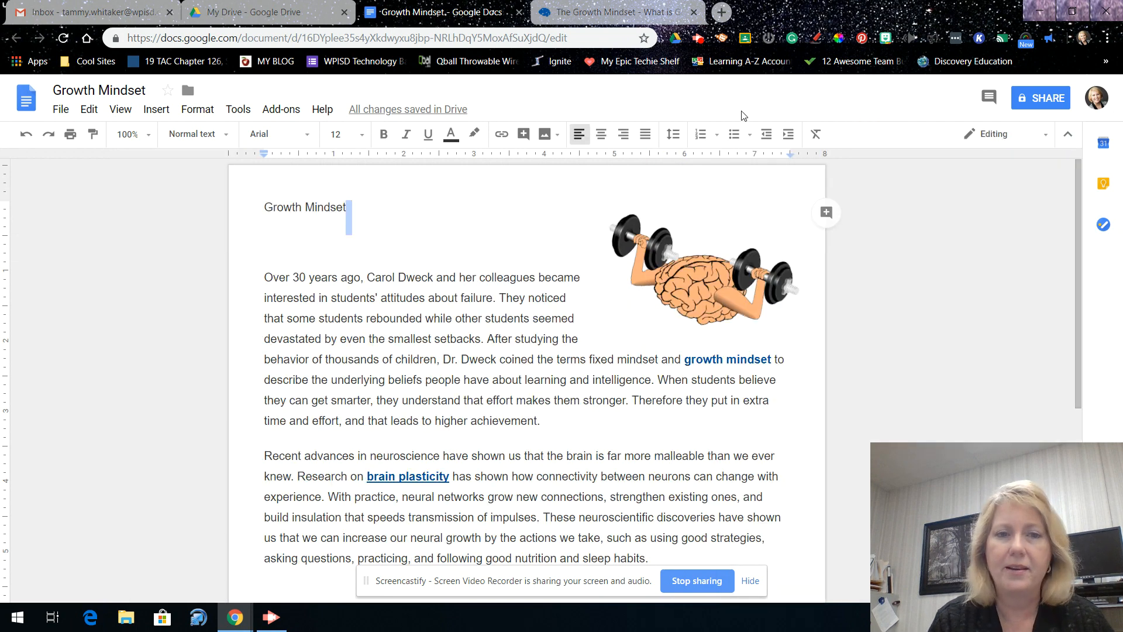
# Create a Spanish translation of the document titled "Translated copy of Growth Mindset" and return to the original document
pyautogui.click(245, 114)
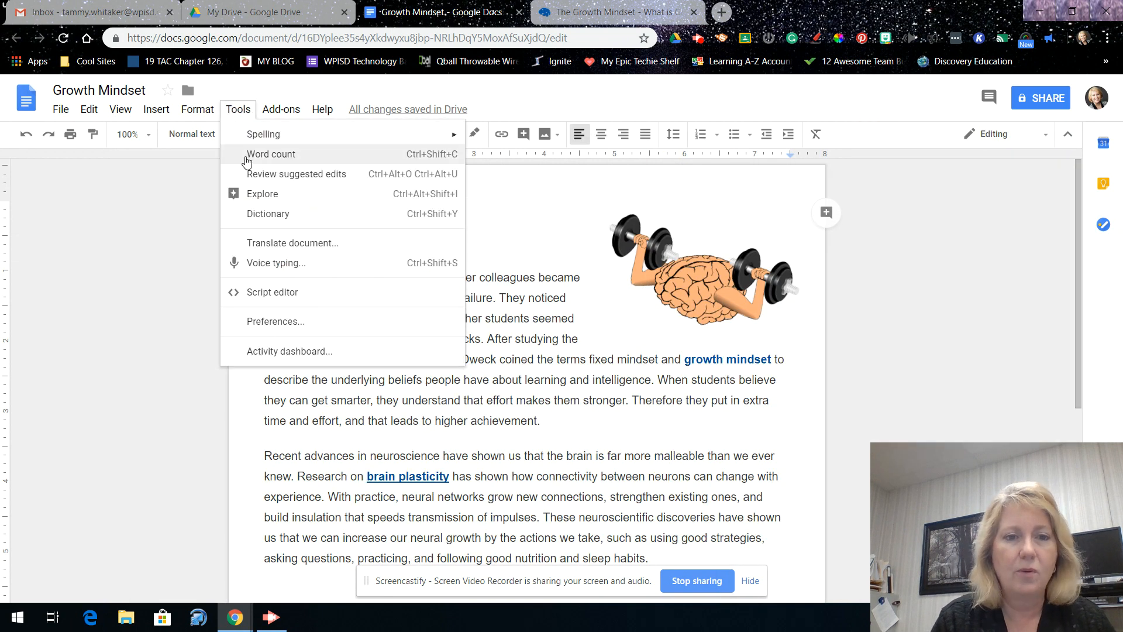
pyautogui.click(272, 245)
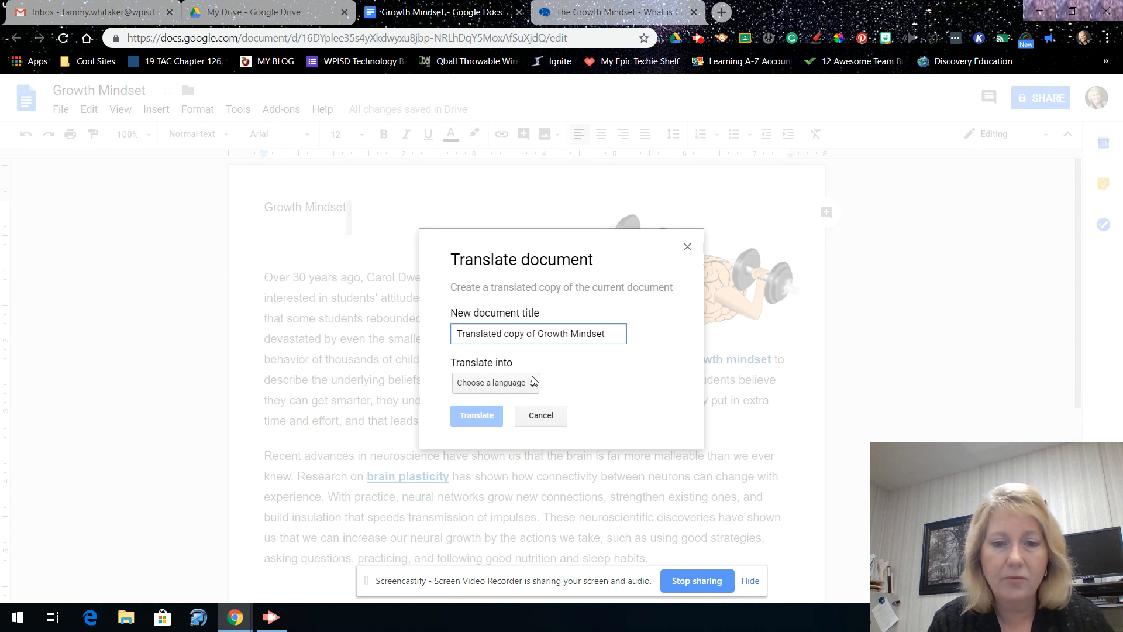
pyautogui.click(533, 382)
pyautogui.scroll(-2, 500, 497)
pyautogui.scroll(-14, 498, 505)
pyautogui.scroll(-7, 498, 505)
pyautogui.scroll(-3, 497, 505)
pyautogui.scroll(-3, 498, 504)
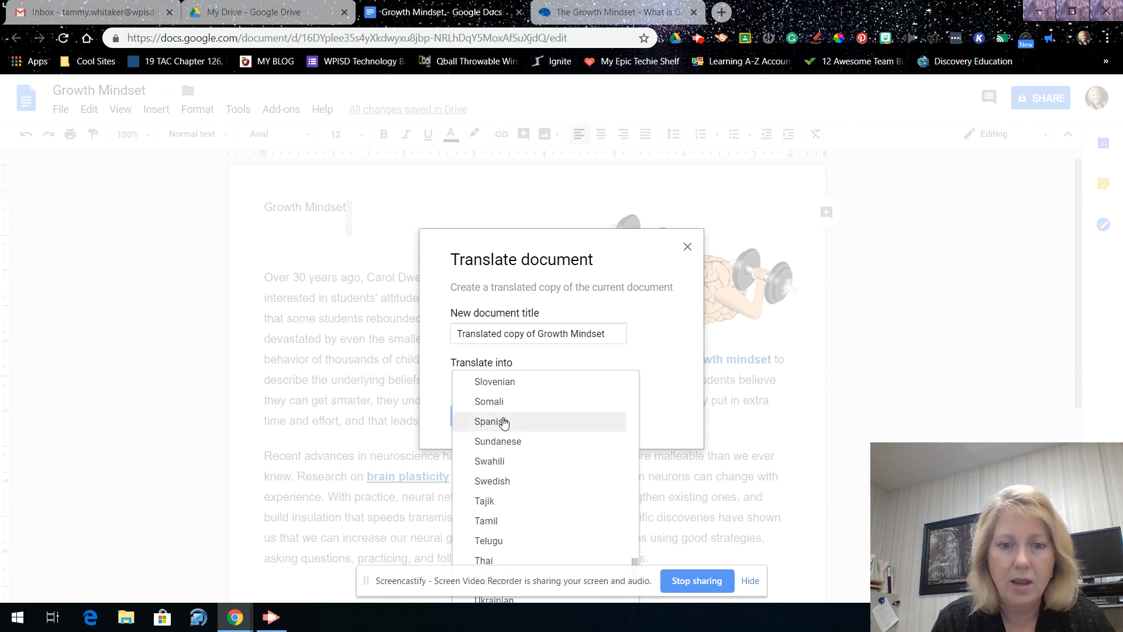
pyautogui.click(504, 422)
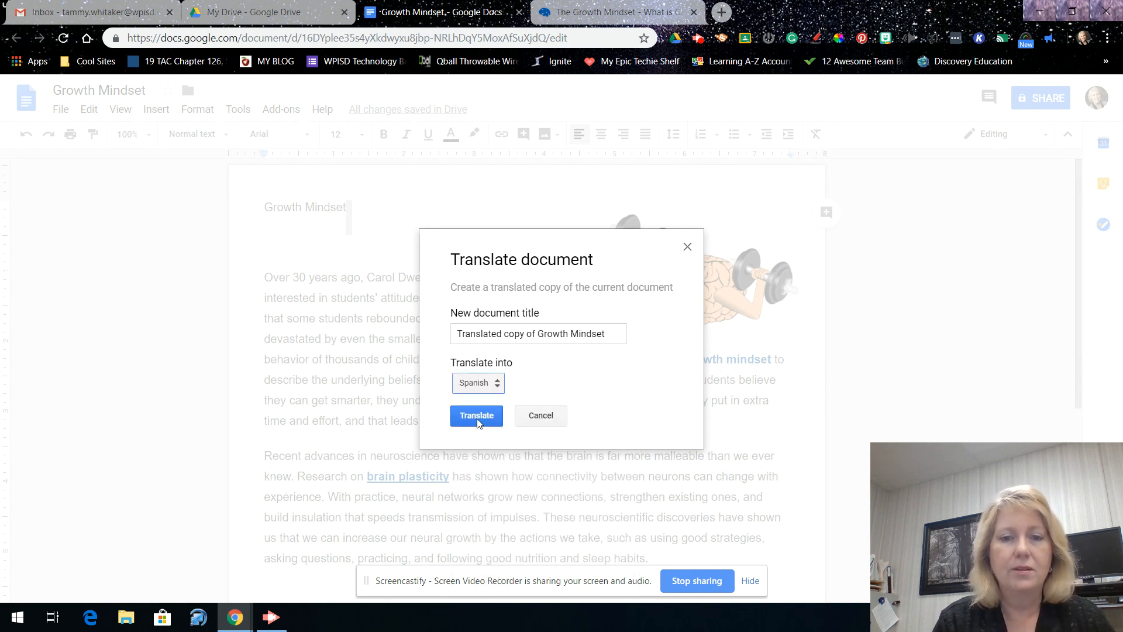
pyautogui.click(479, 418)
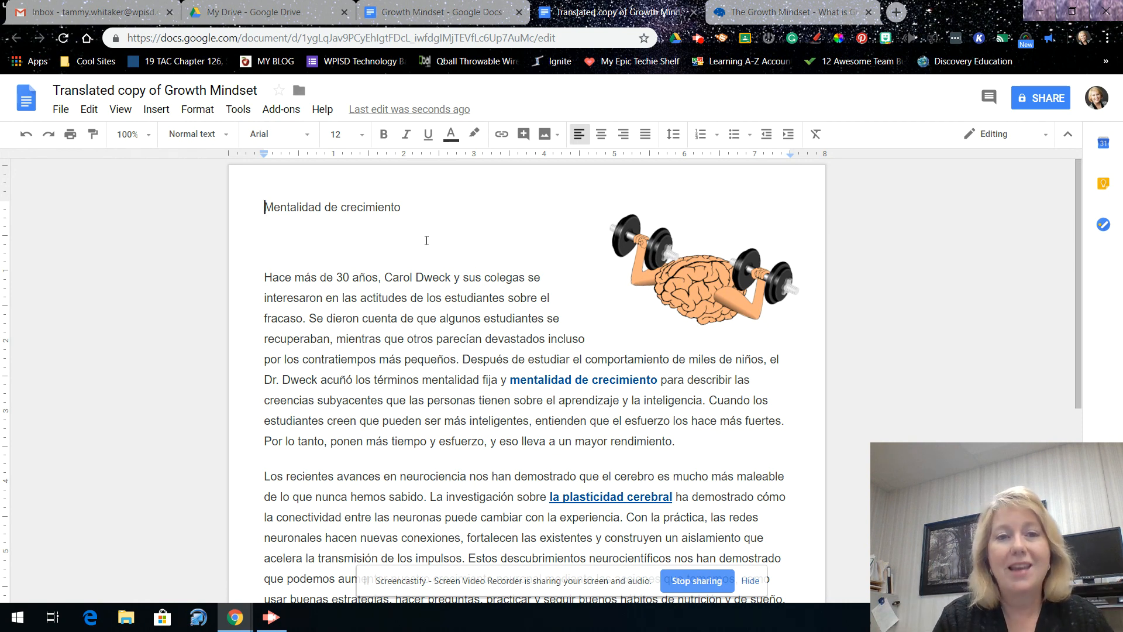
pyautogui.click(444, 12)
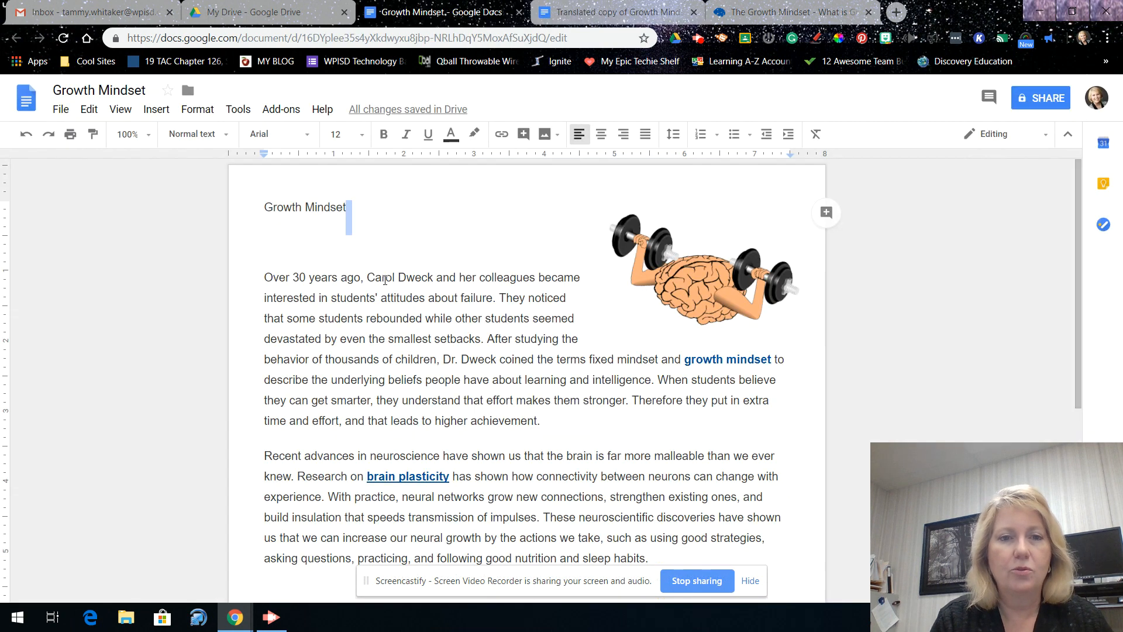
# Dictate a passage about using the microphone right after the "Growth Mindset" title with voice typing, allowing microphone access
pyautogui.click(238, 110)
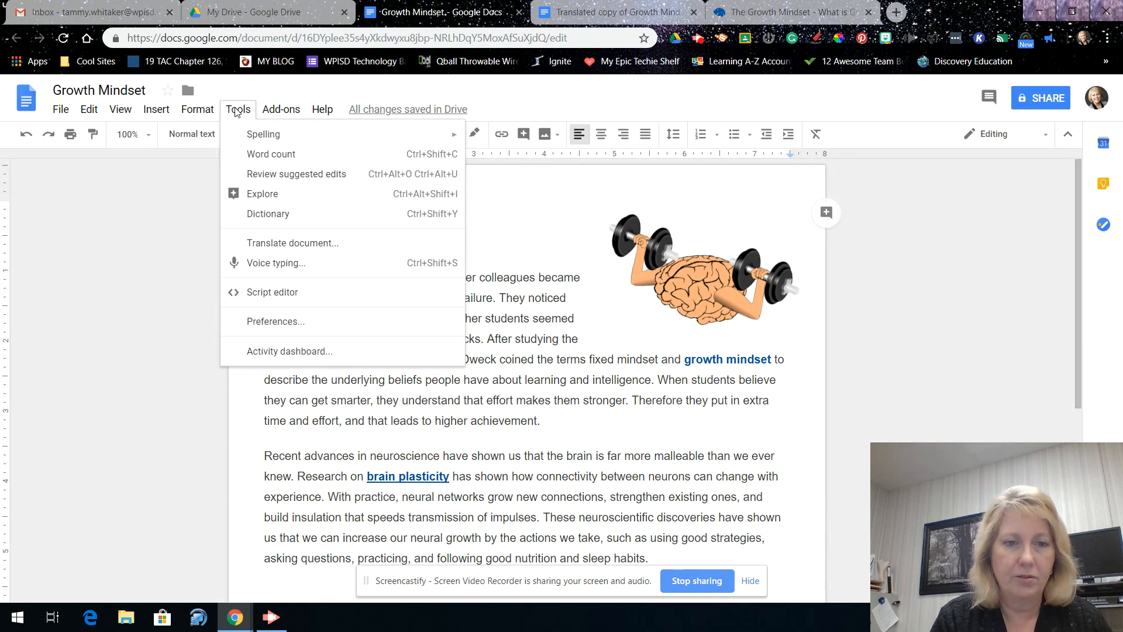
pyautogui.click(266, 266)
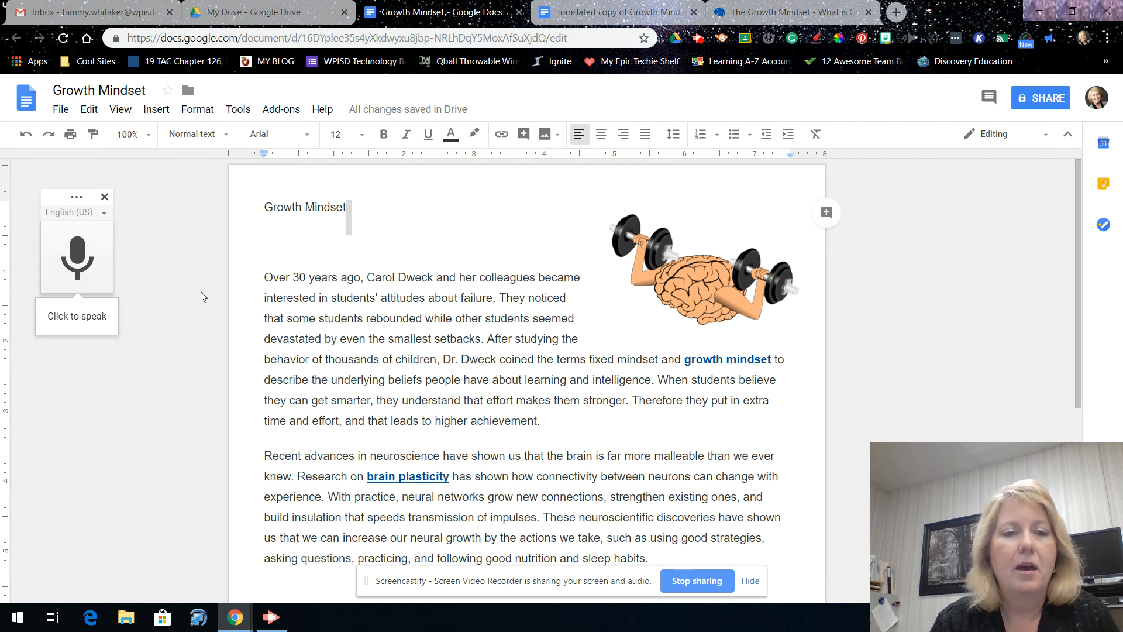
pyautogui.click(76, 255)
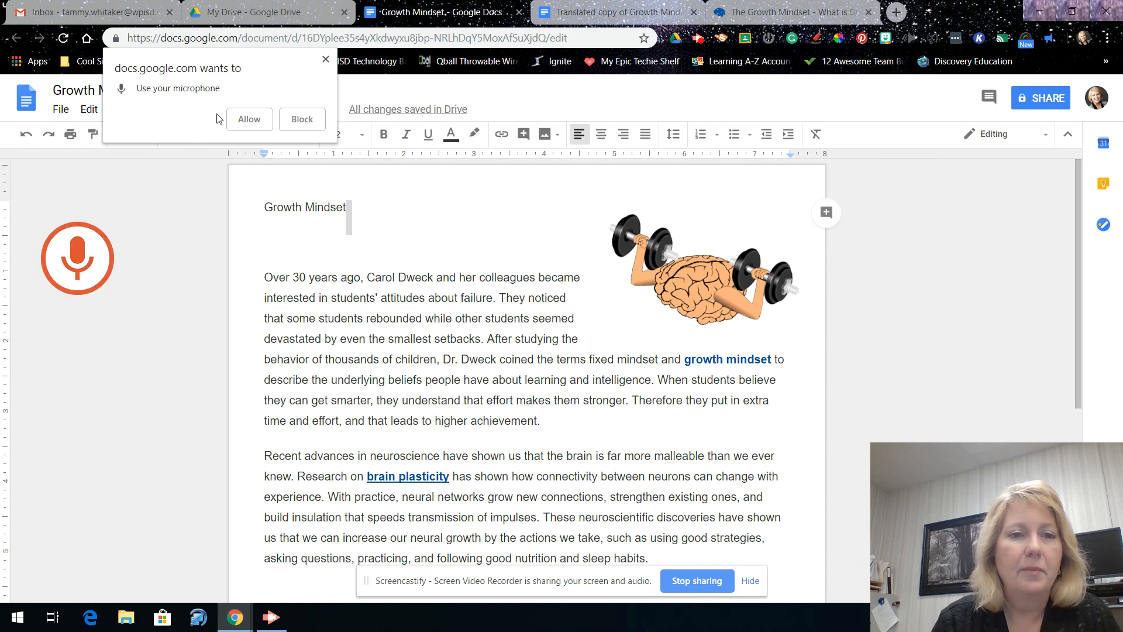
pyautogui.click(240, 119)
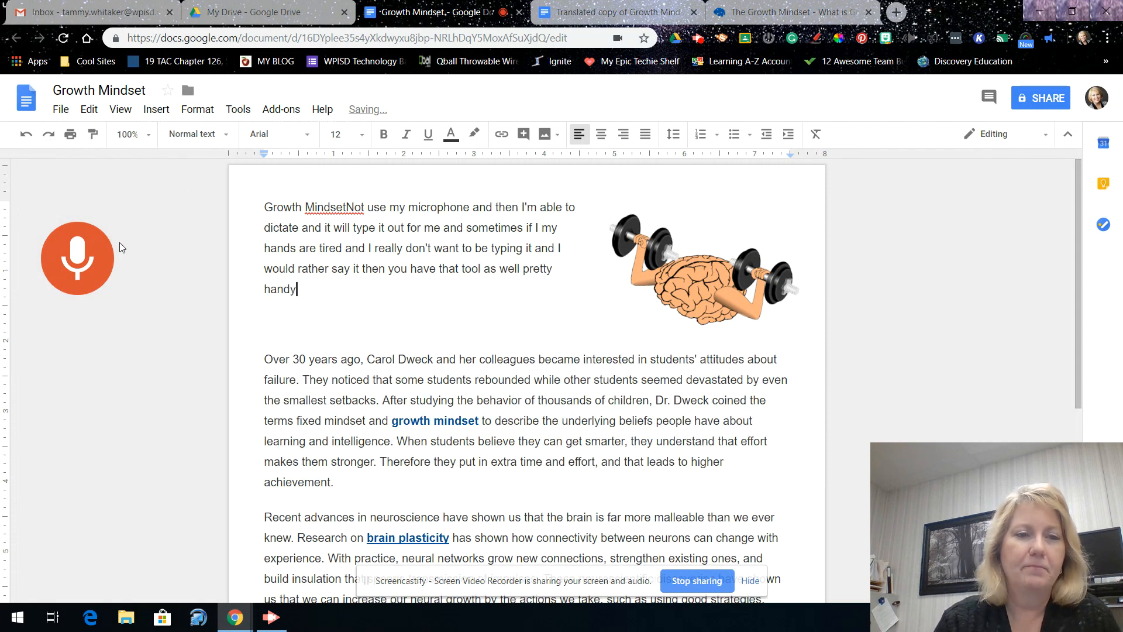
pyautogui.click(81, 253)
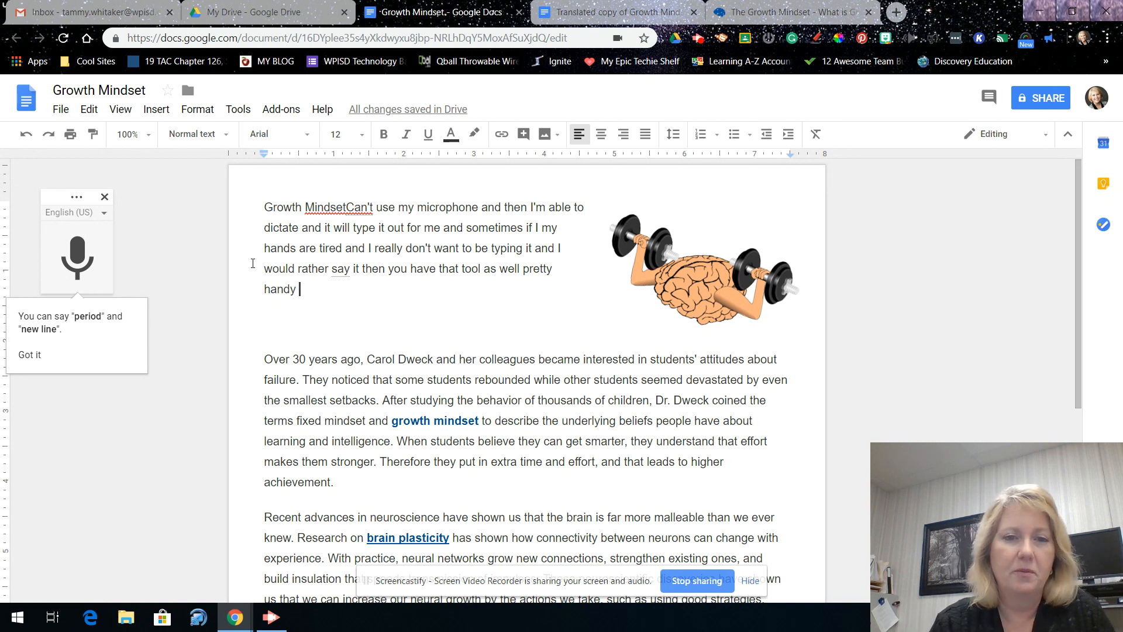
# Delete the dictated passage after the title and insert two line breaks before the first paragraph
pyautogui.moveTo(347, 207); pyautogui.dragTo(343, 328)
pyautogui.press('BackSpace')
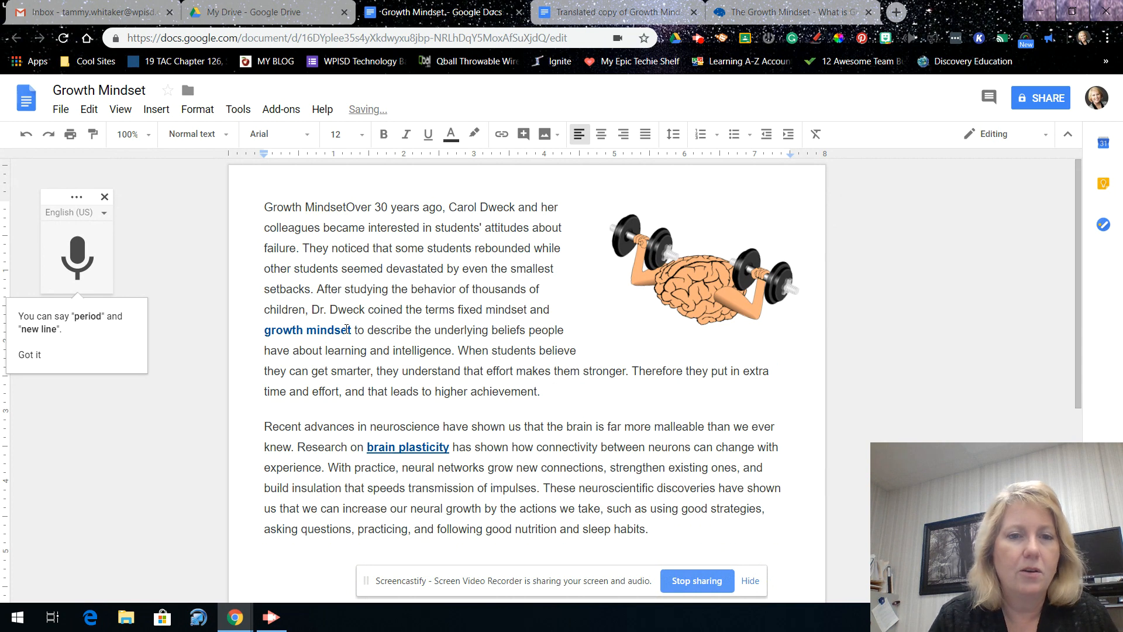
pyautogui.press('Return')
pyautogui.press('Return')
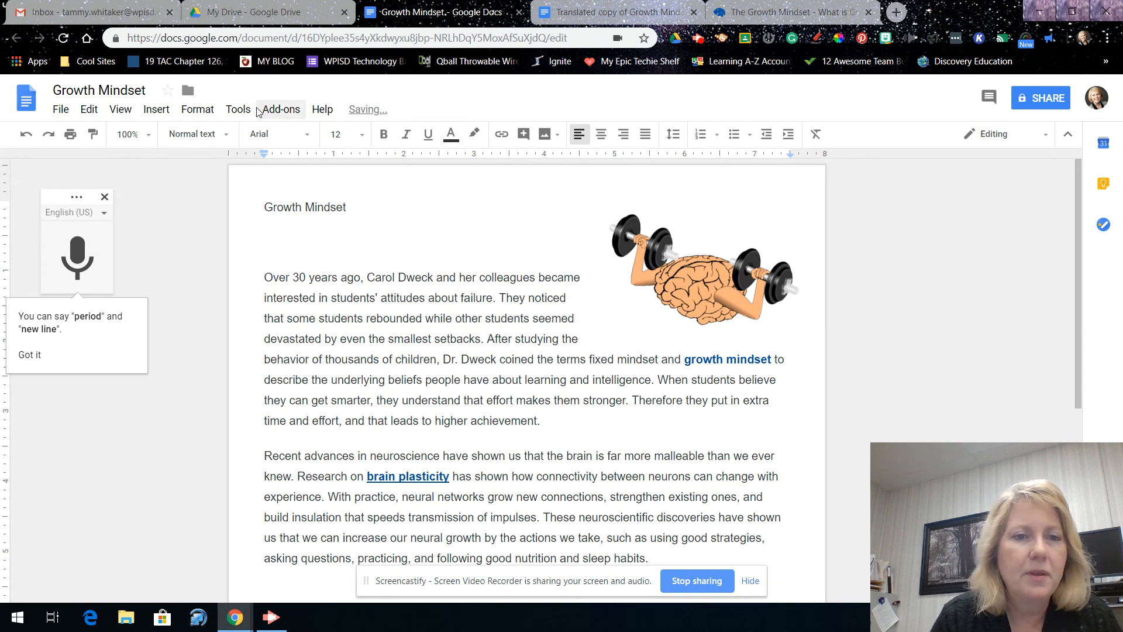
pyautogui.click(238, 110)
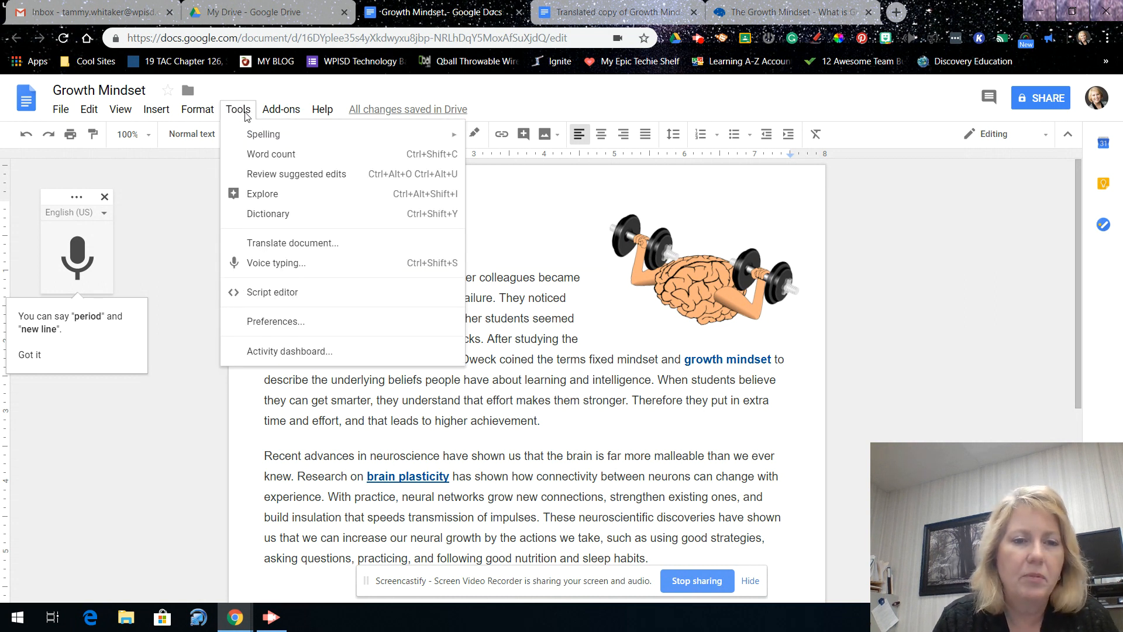
pyautogui.moveTo(271, 116)
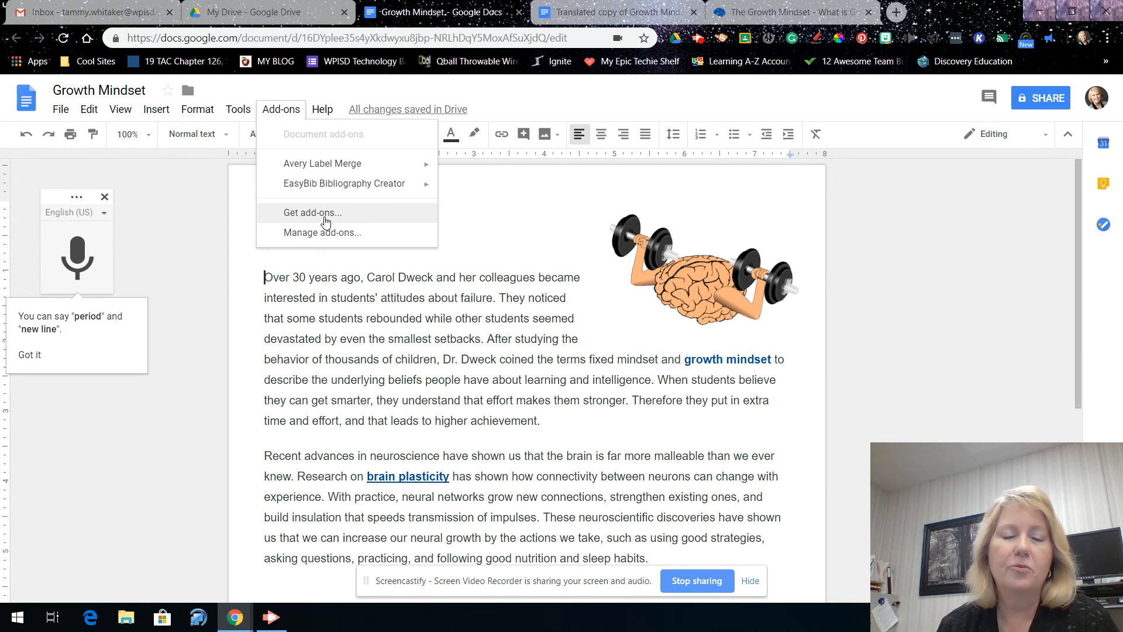
pyautogui.click(433, 319)
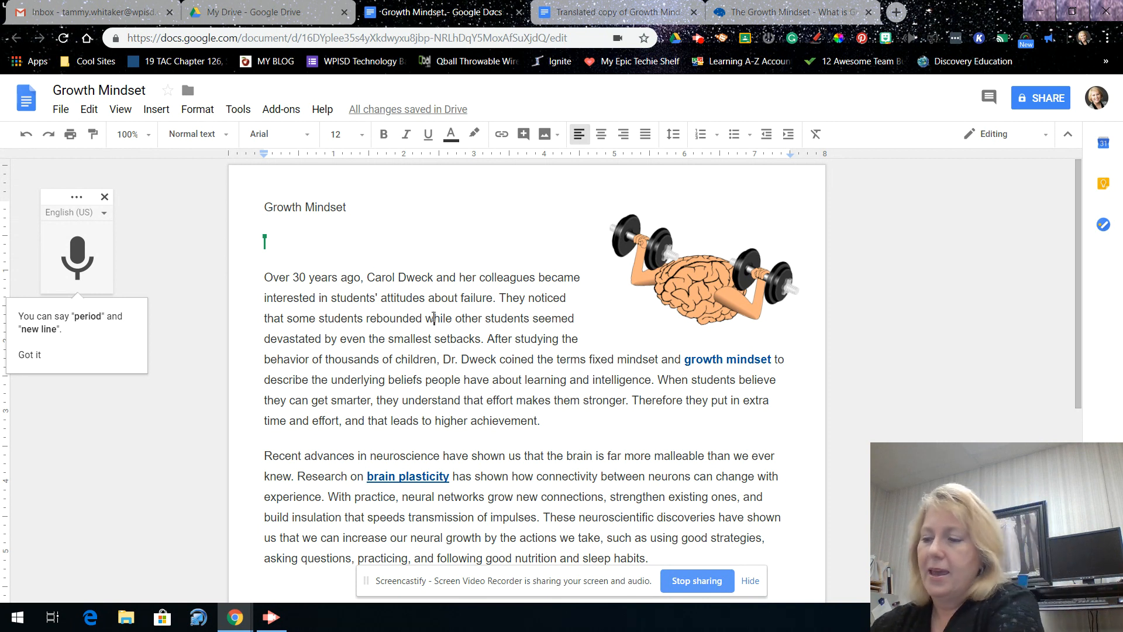
# Add "I can be typing as I'm typing" on the blank line below the title from a second session, and place the local cursor in "while"
pyautogui.write('I can be typing')
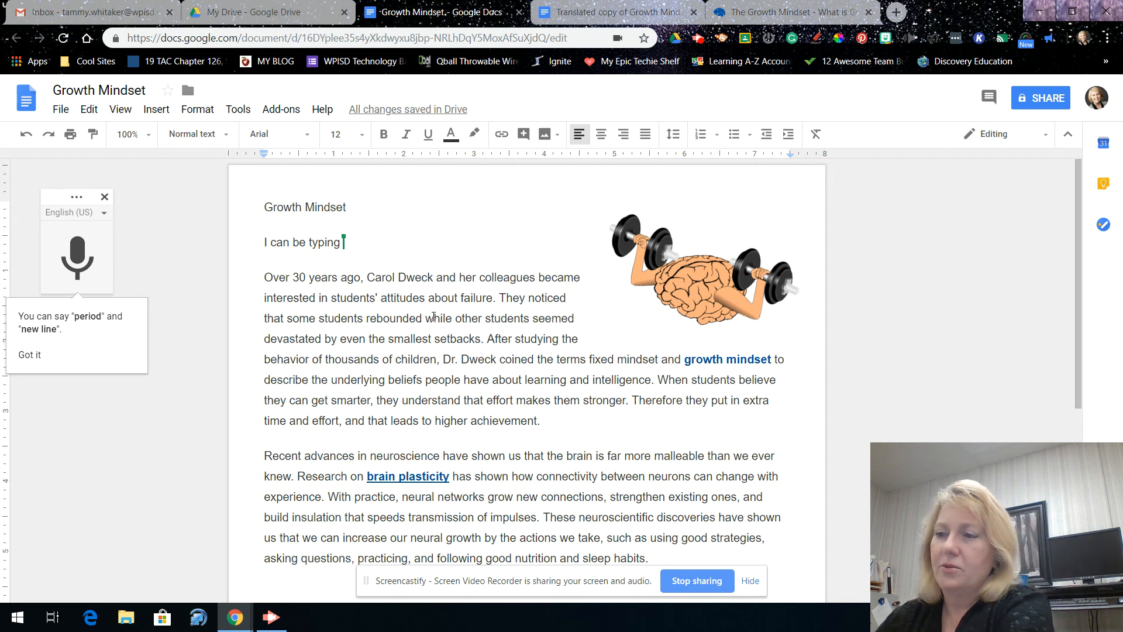
pyautogui.write("as I'm ")
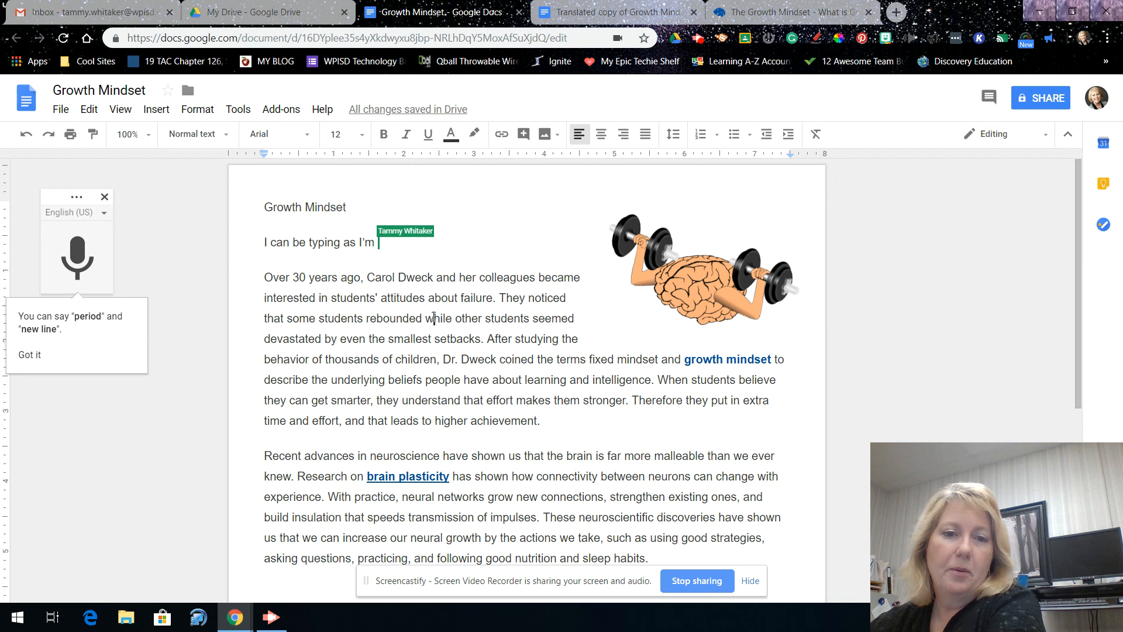
pyautogui.write('typing')
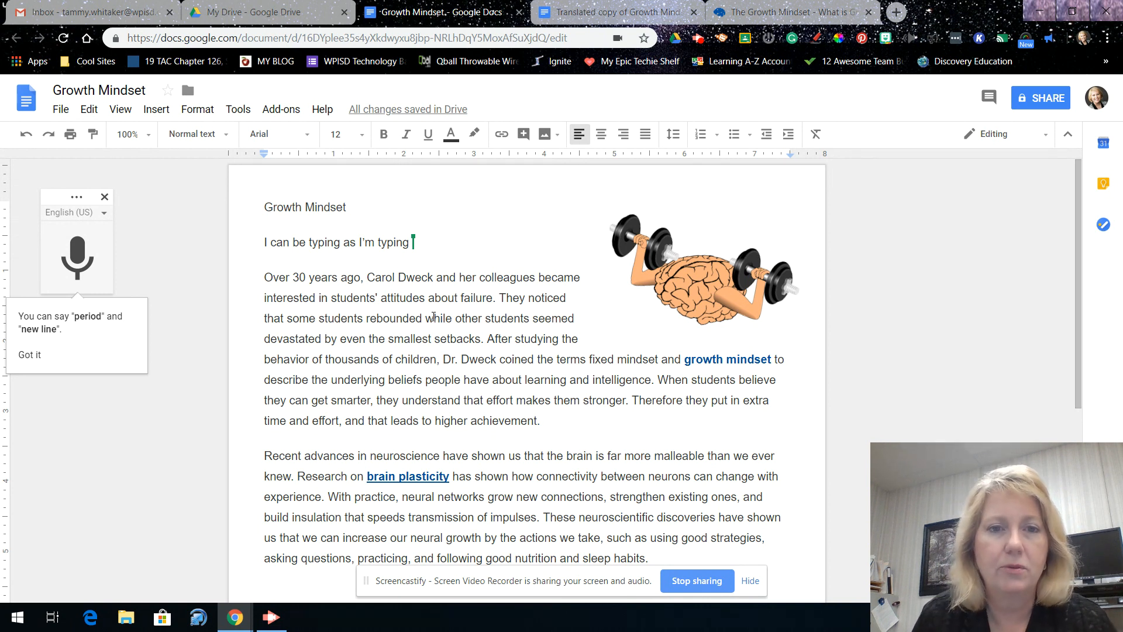
pyautogui.click(433, 318)
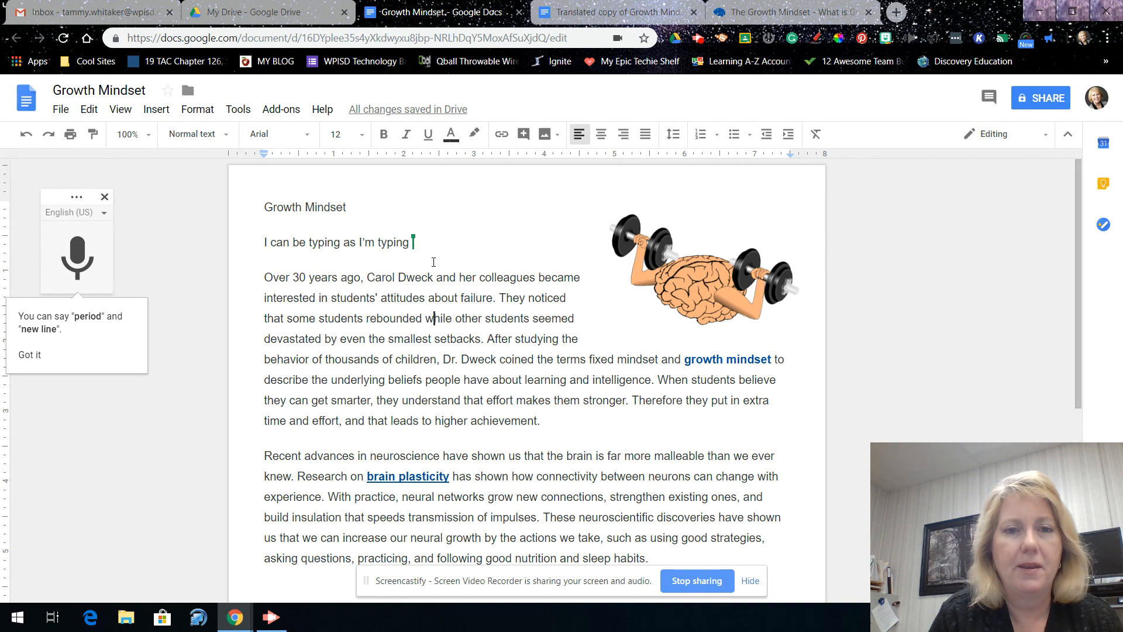
# Open the document's version history and review the 9:38 AM version and the detailed 9:53, 9:52 and 9:51 AM versions
pyautogui.click(403, 112)
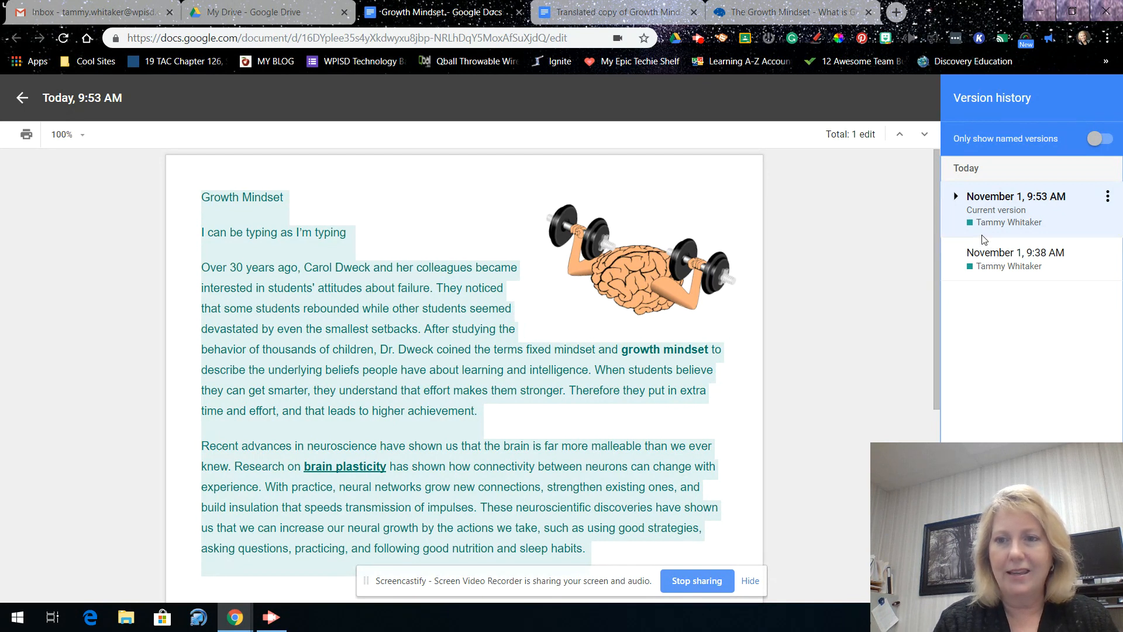
pyautogui.click(989, 264)
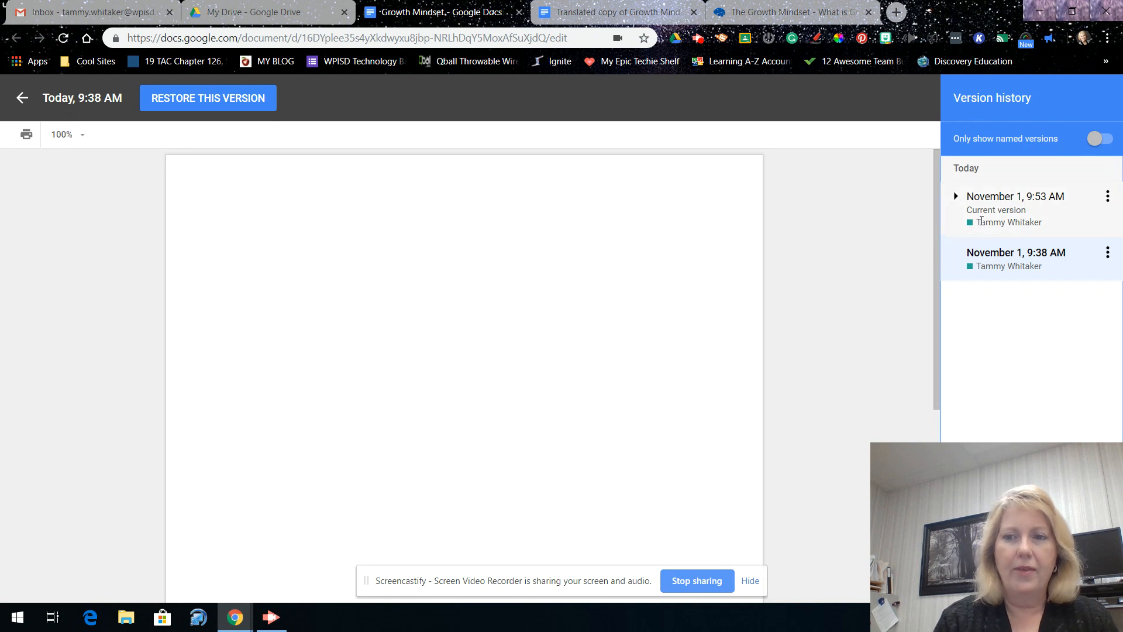
pyautogui.click(972, 215)
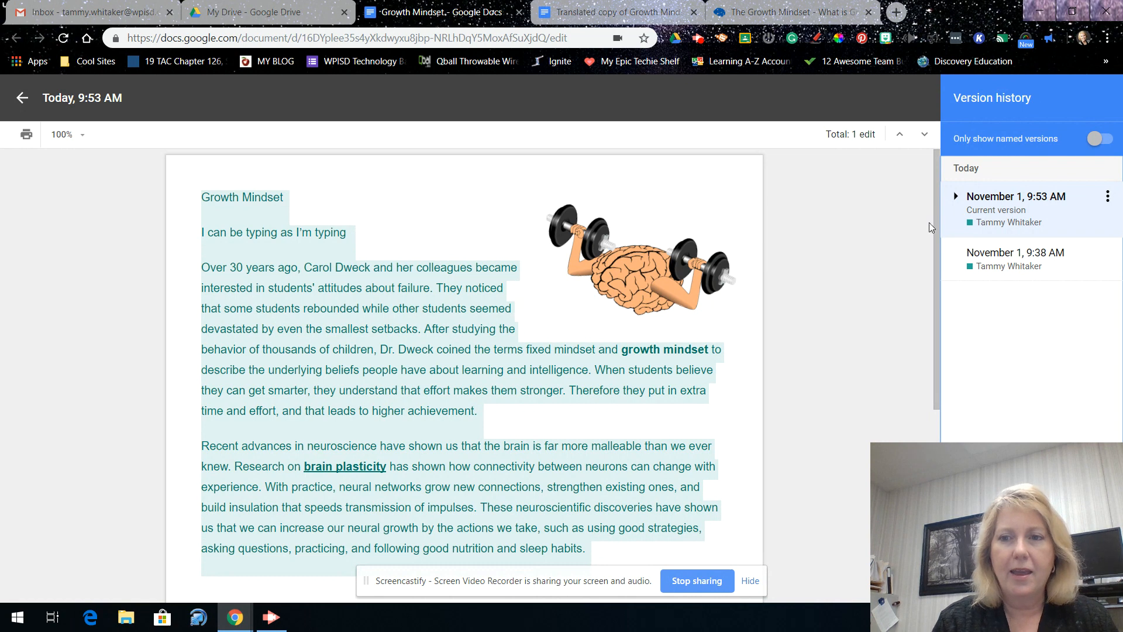
pyautogui.click(957, 197)
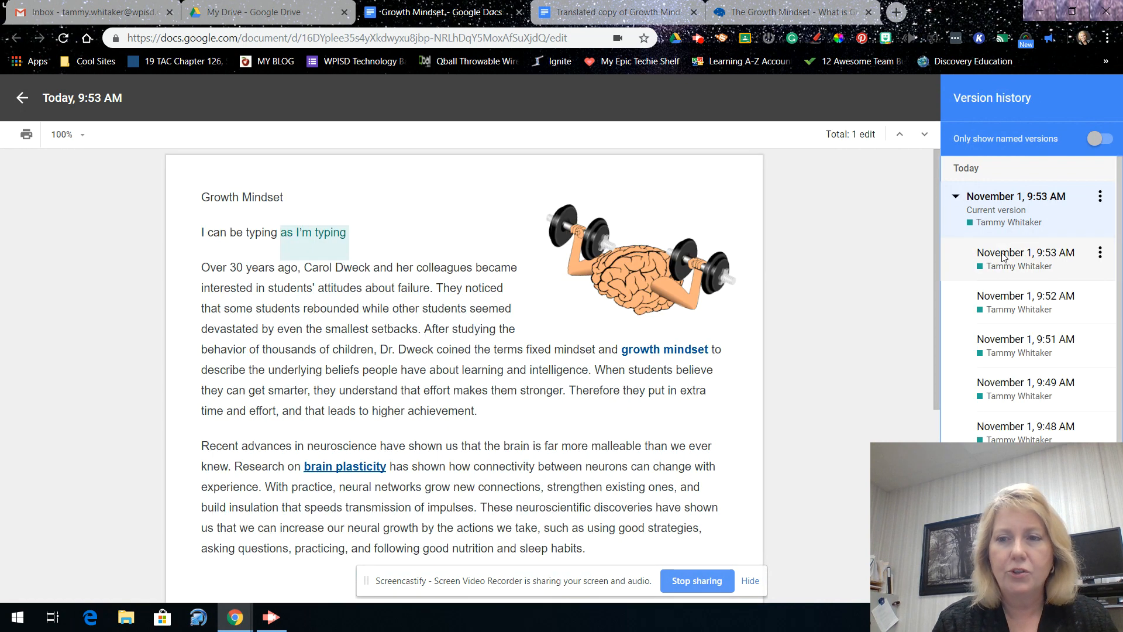
pyautogui.click(1008, 315)
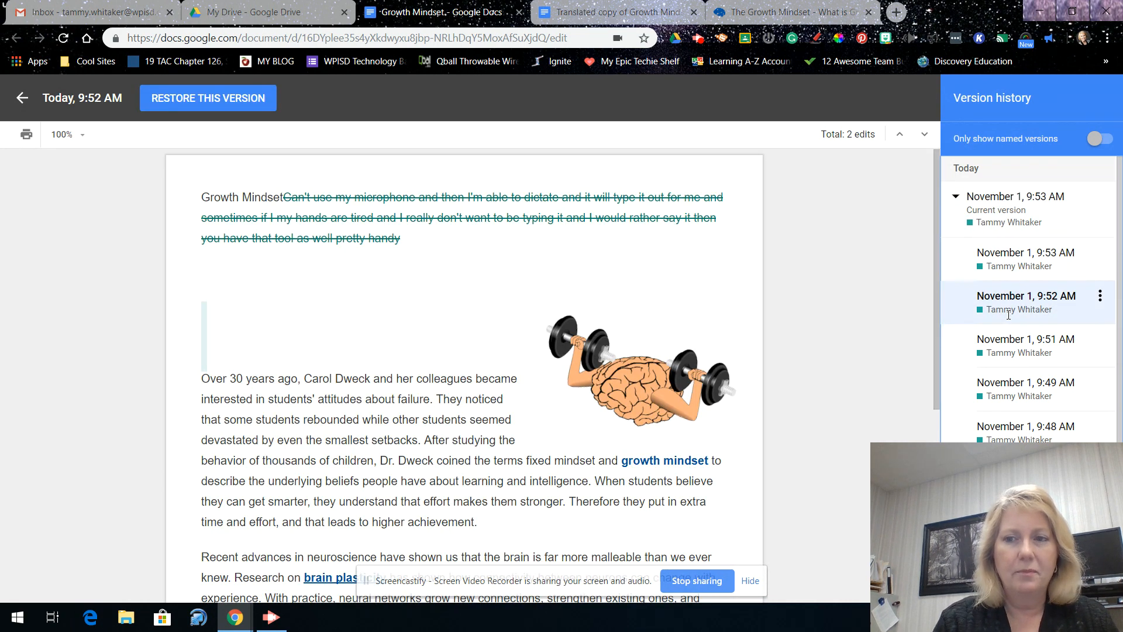
pyautogui.click(1000, 348)
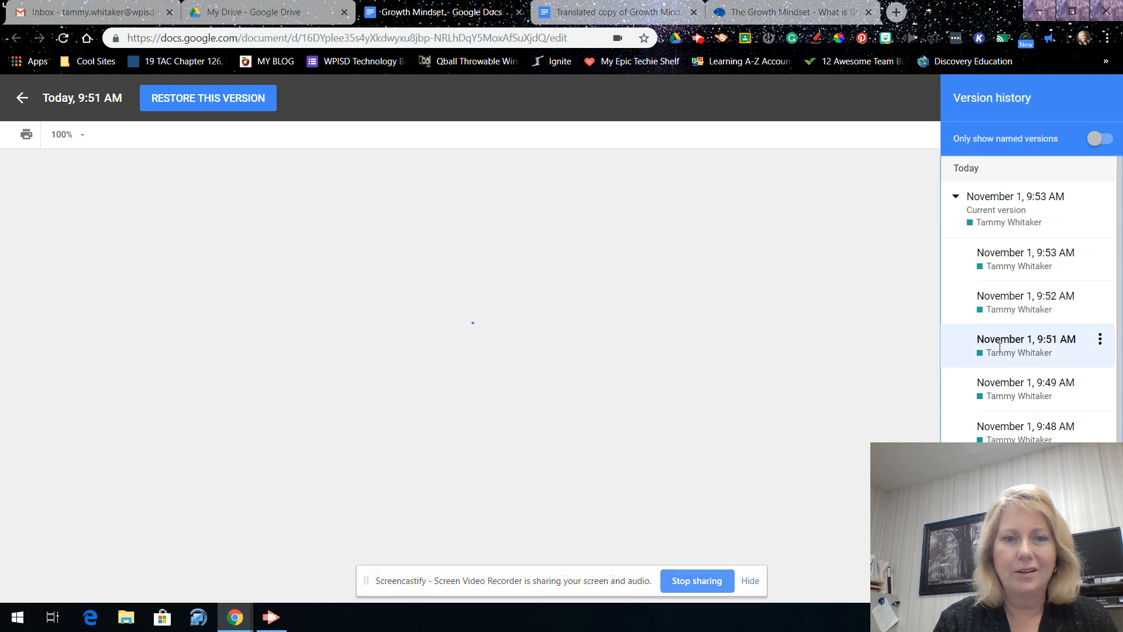
# Check the options of the 9:49 AM version and restore the document to that version
pyautogui.click(1000, 393)
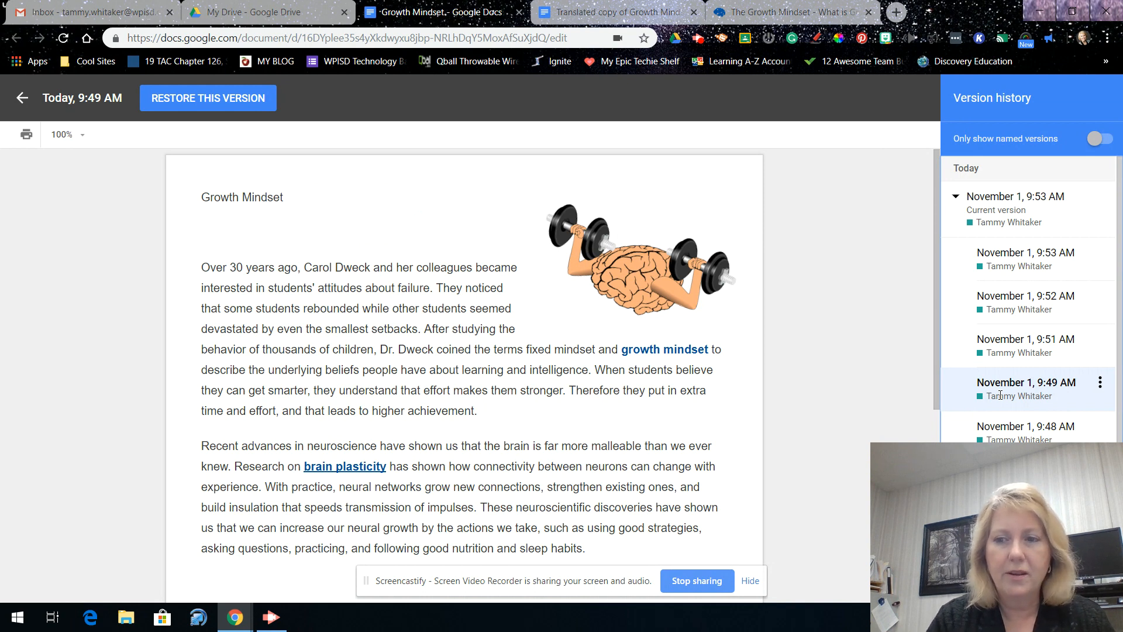
pyautogui.click(1100, 382)
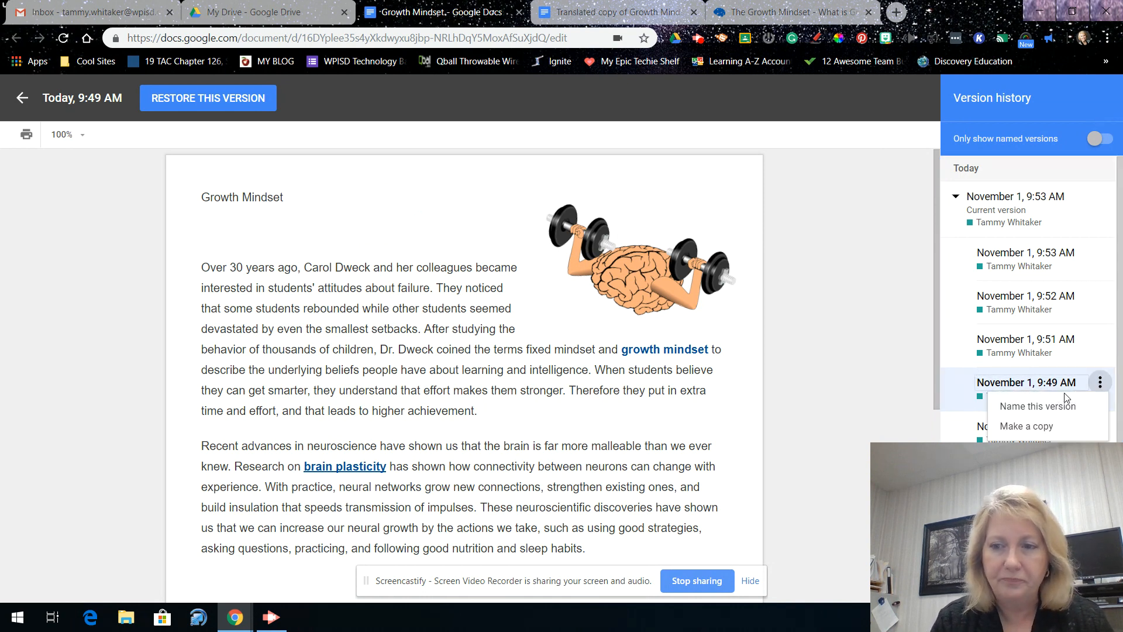
pyautogui.click(972, 390)
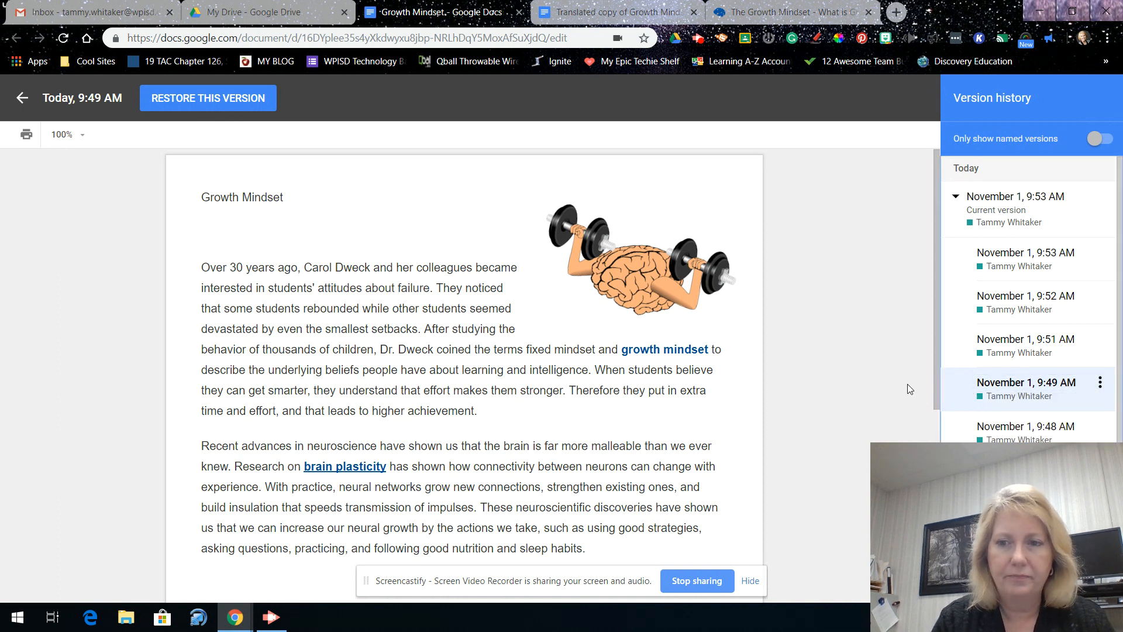
pyautogui.doubleClick(974, 398)
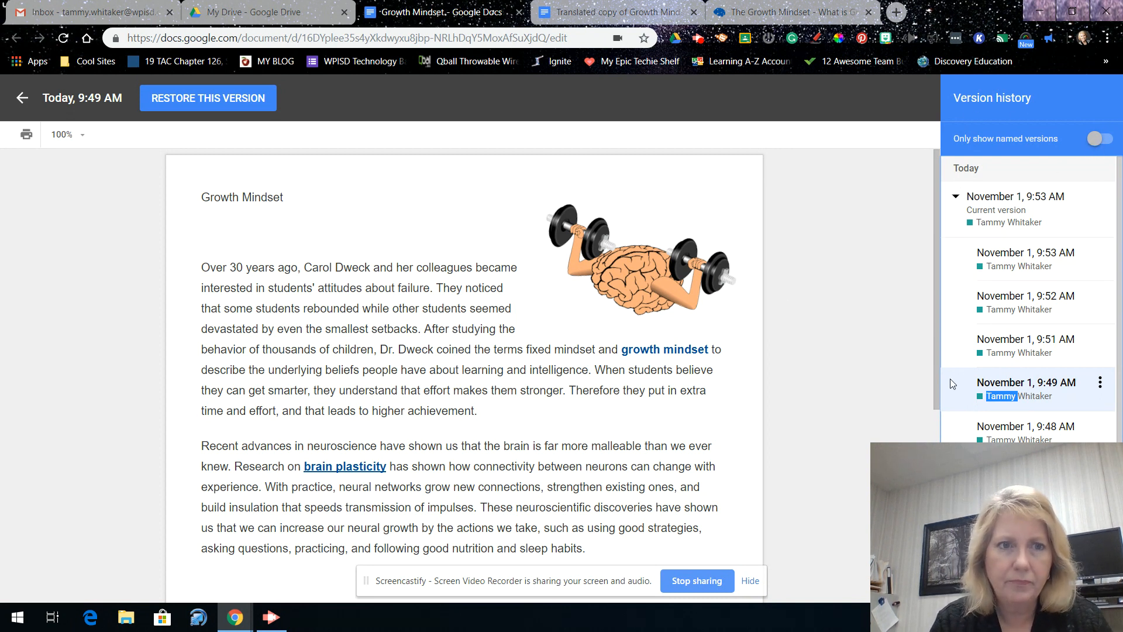
pyautogui.click(216, 100)
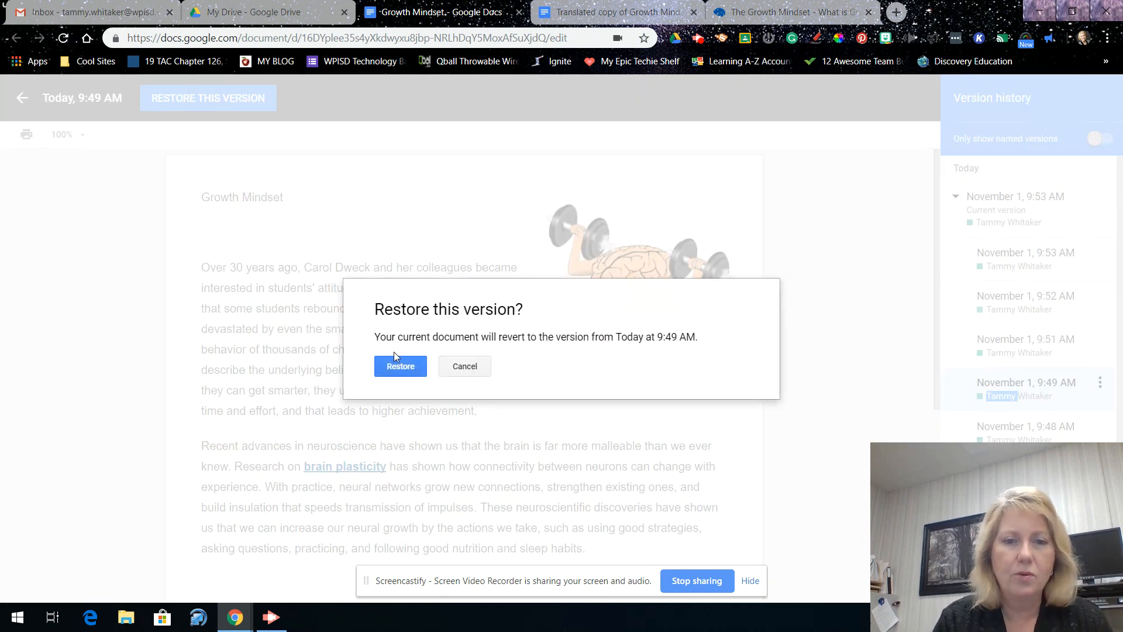
pyautogui.click(400, 366)
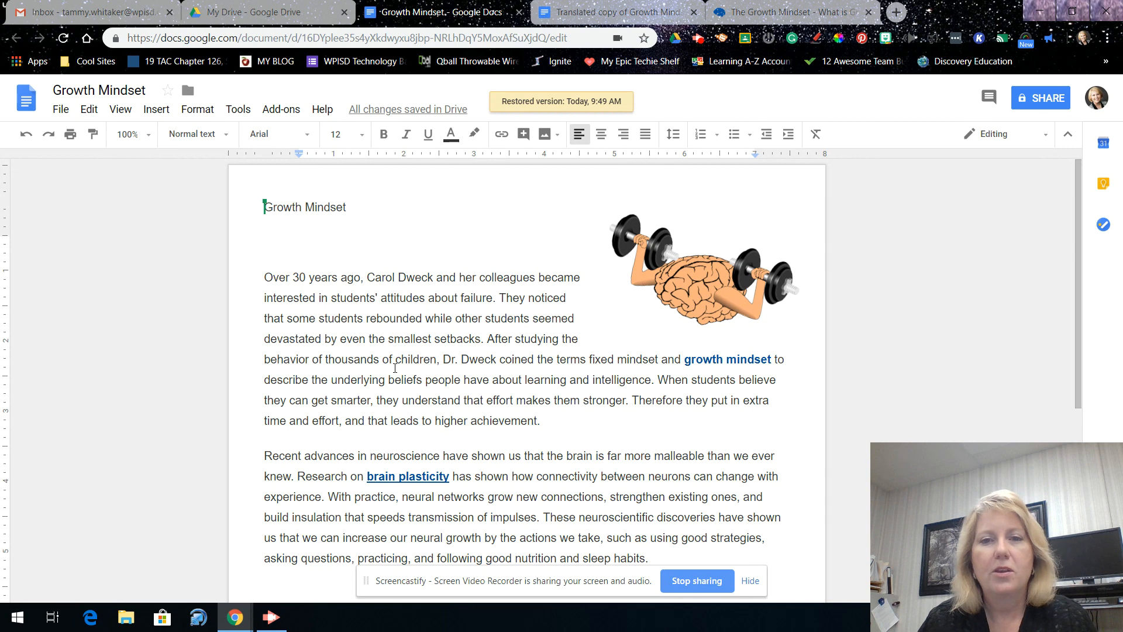
# Review the version history again with the 9:53 AM group expanded, and return to the document
pyautogui.click(413, 109)
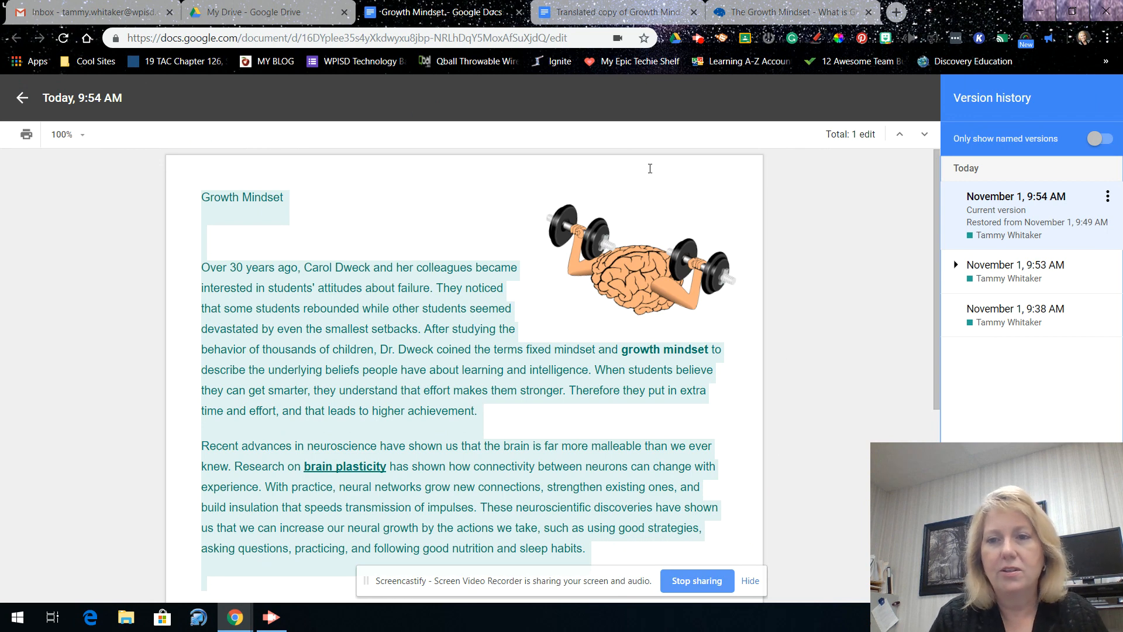
pyautogui.click(954, 266)
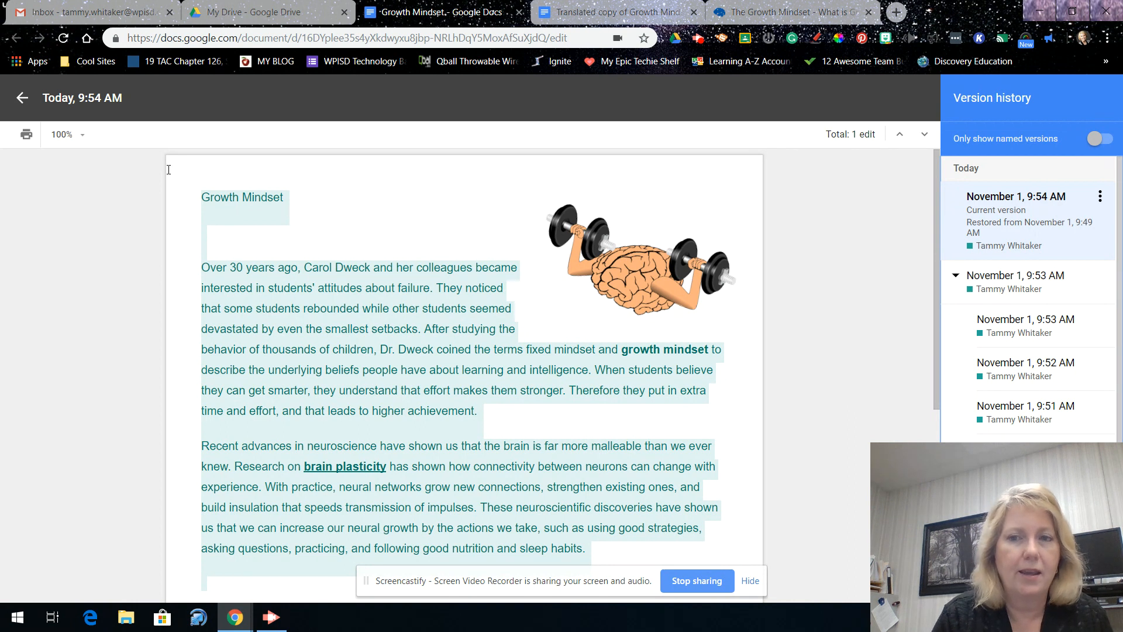
pyautogui.click(23, 98)
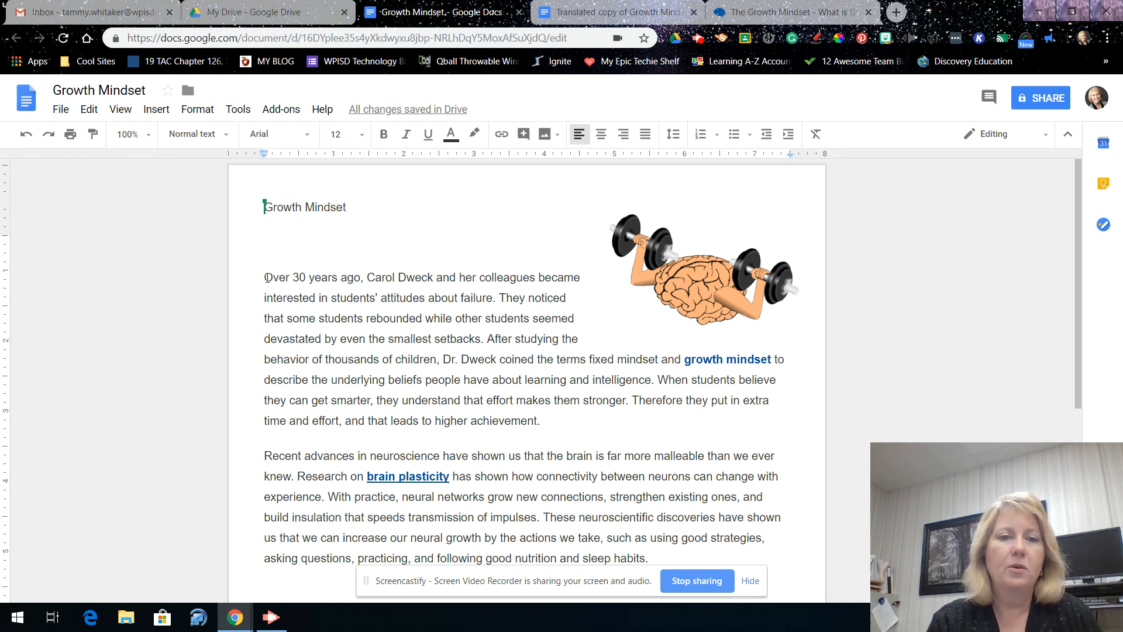
# Try the Title style on the "Growth Mindset" title line, and settle on the Heading 1 style
pyautogui.moveTo(264, 208); pyautogui.dragTo(357, 213)
pyautogui.click(222, 134)
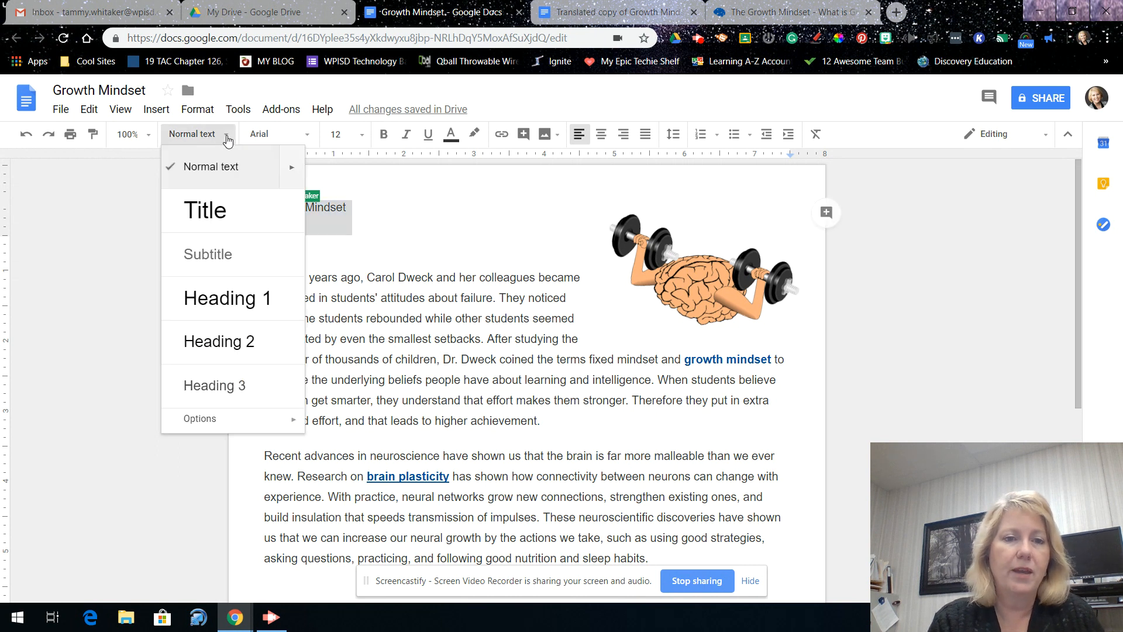
pyautogui.click(204, 216)
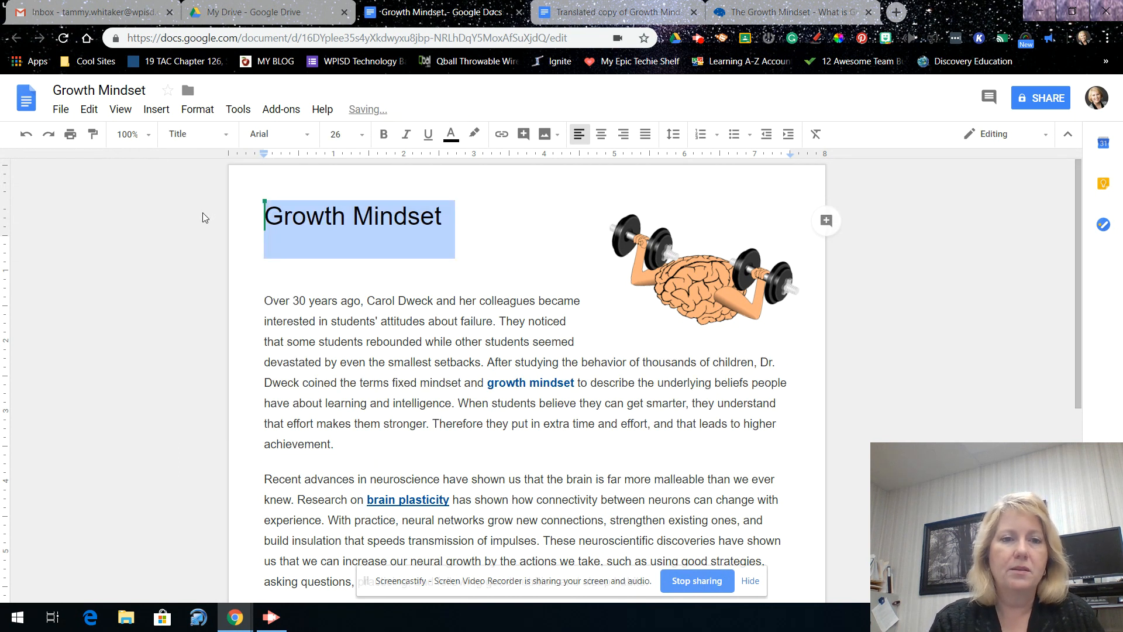
pyautogui.click(222, 140)
pyautogui.click(211, 304)
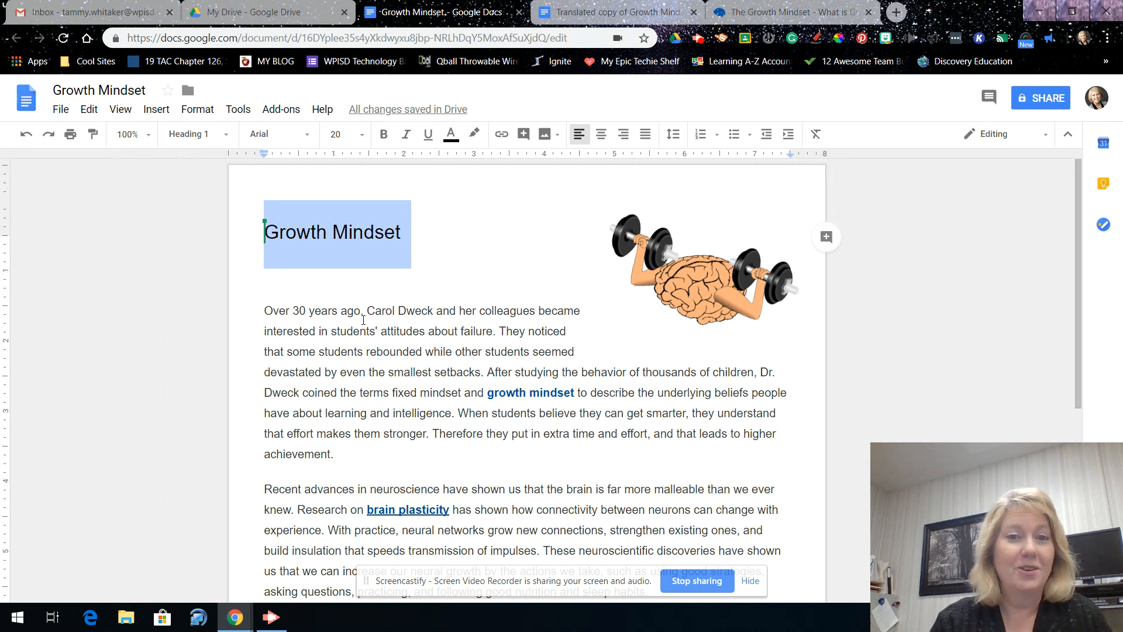
# Look through the fonts available for the title, and deselect the title text
pyautogui.click(307, 140)
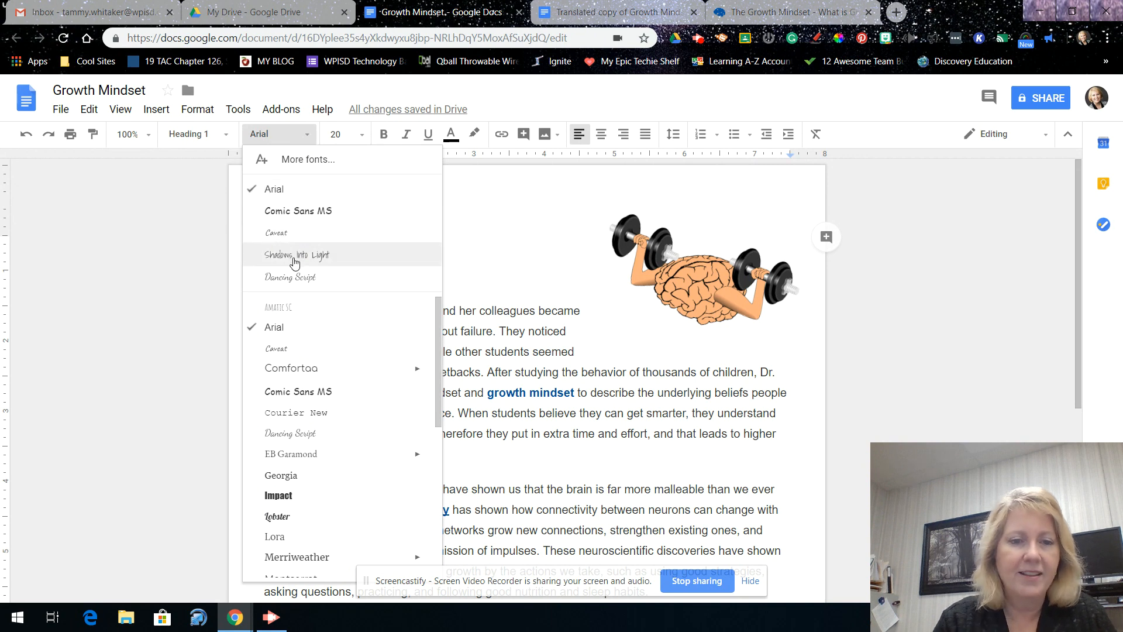
pyautogui.scroll(-2, 273, 397)
pyautogui.scroll(-4, 270, 401)
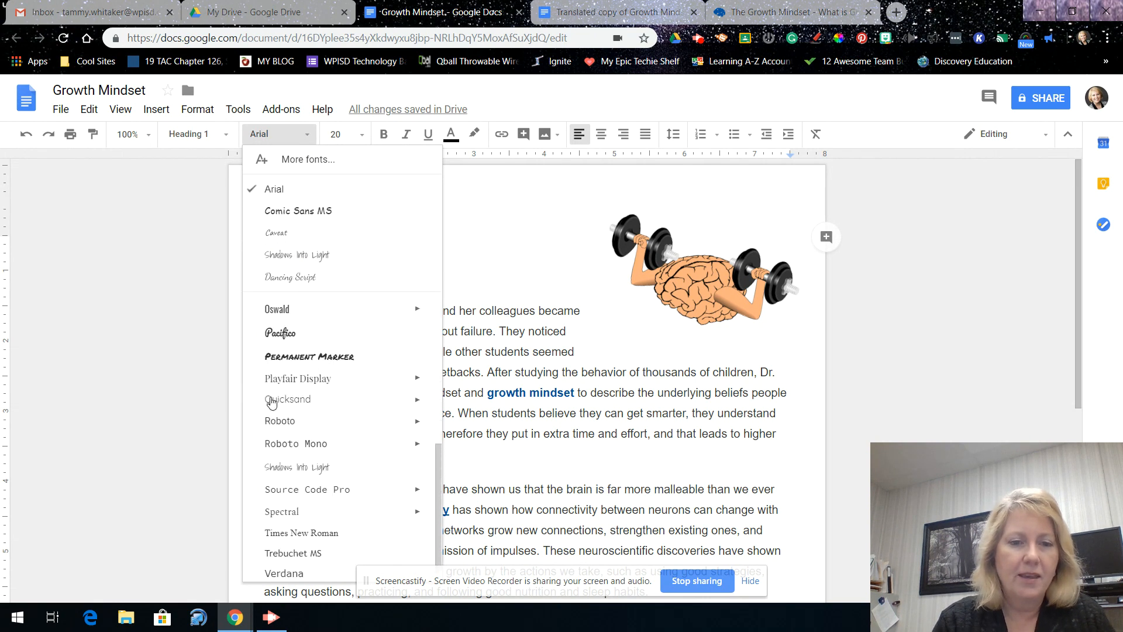
pyautogui.scroll(6, 271, 401)
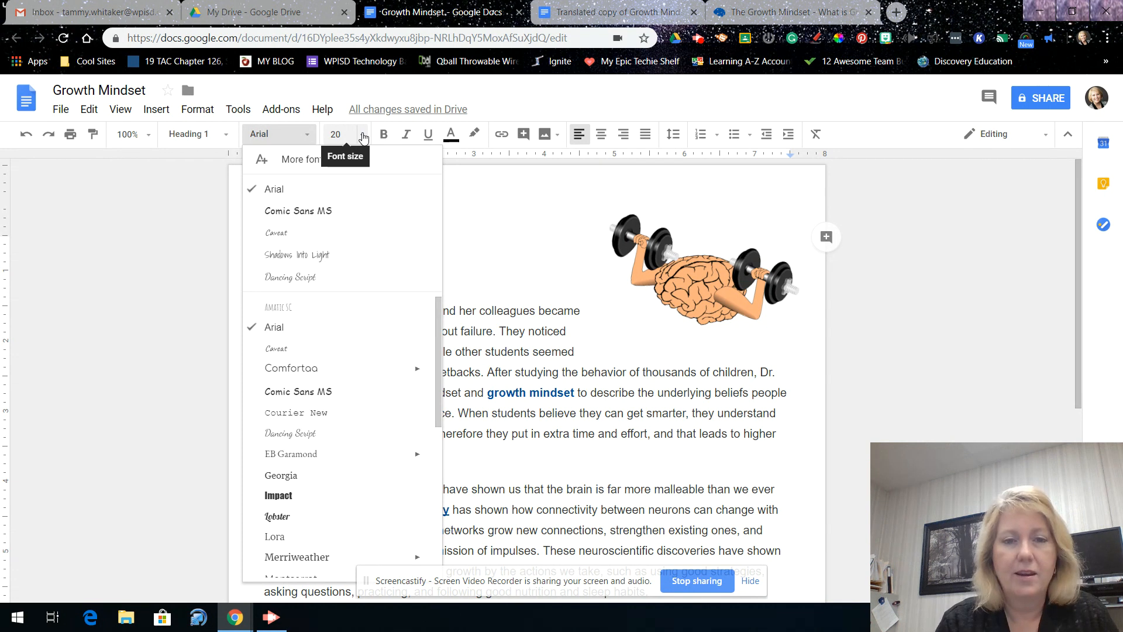
pyautogui.click(489, 211)
pyautogui.click(489, 210)
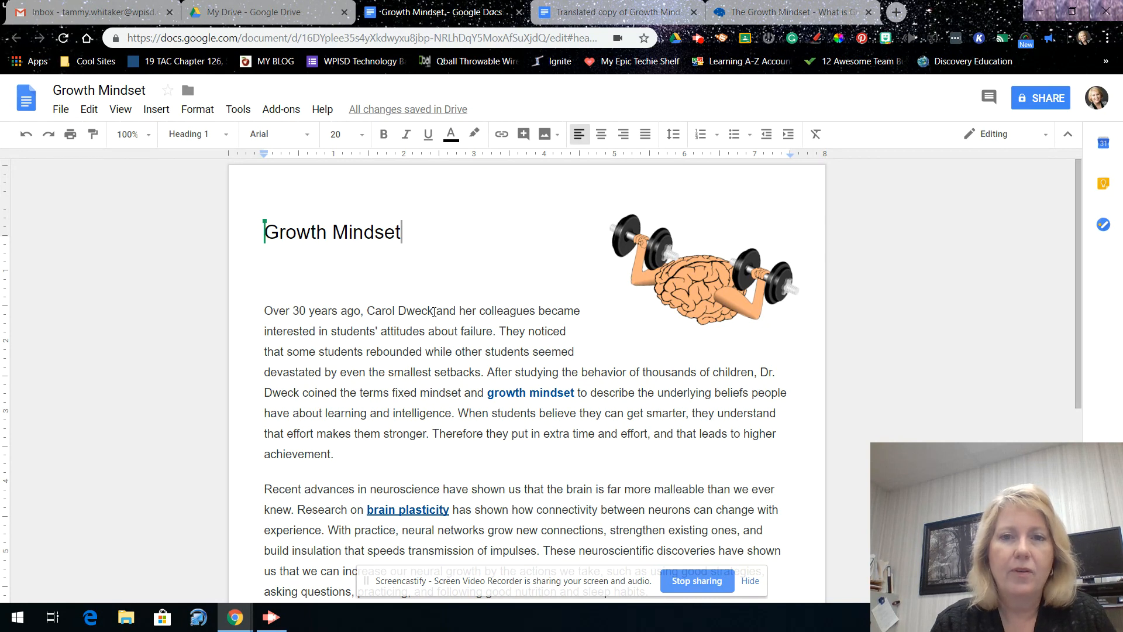
pyautogui.click(747, 18)
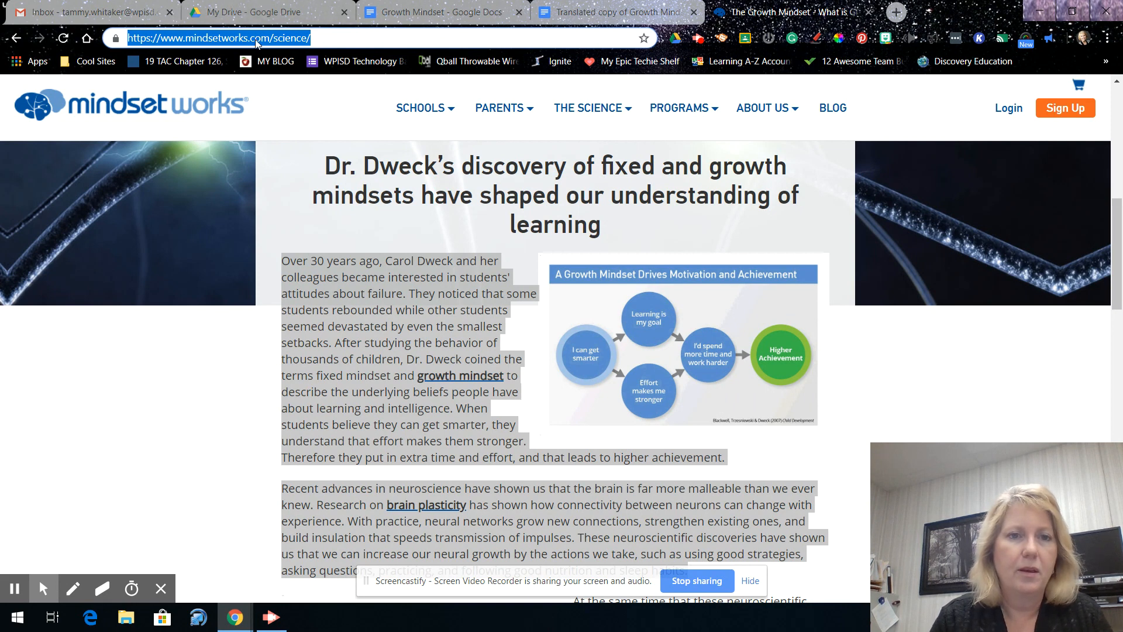
pyautogui.click(433, 11)
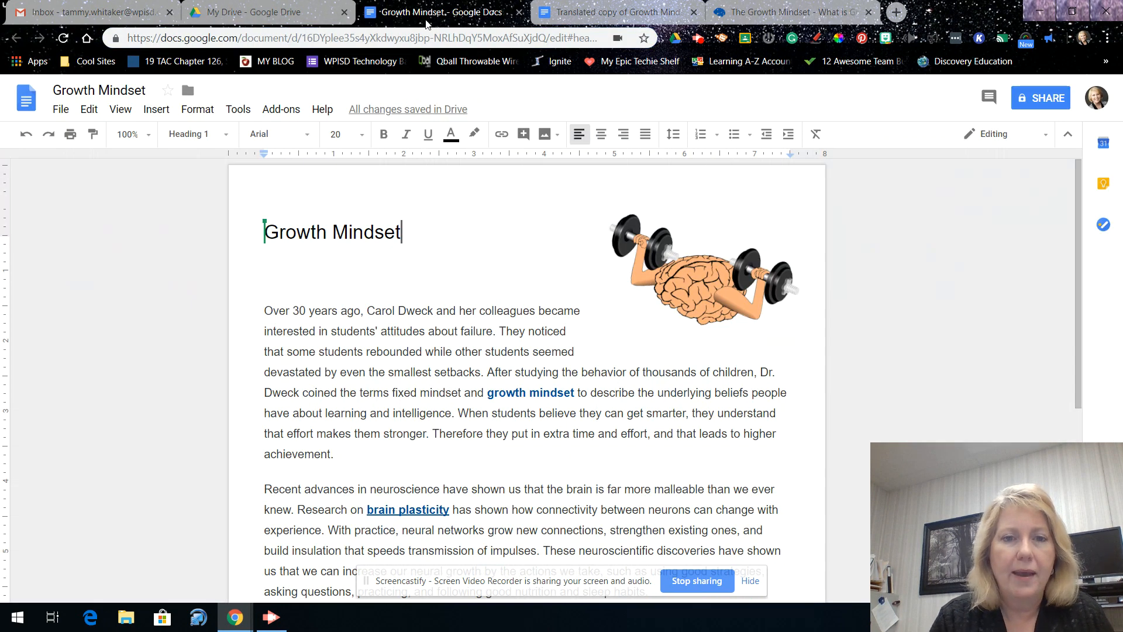
pyautogui.moveTo(412, 231); pyautogui.dragTo(234, 231)
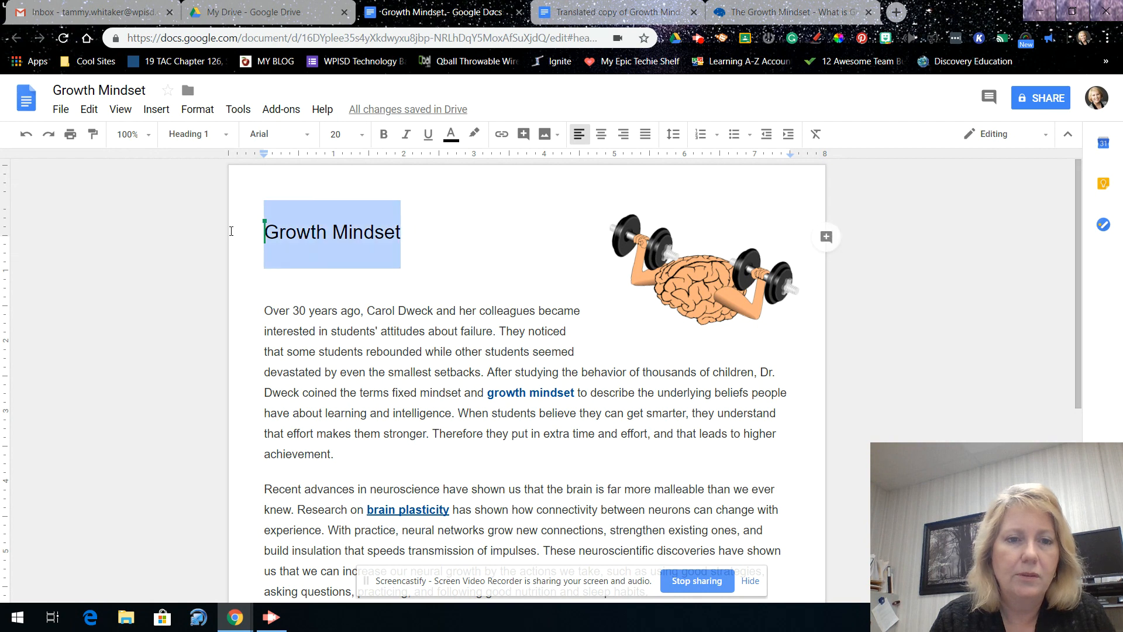
pyautogui.click(502, 135)
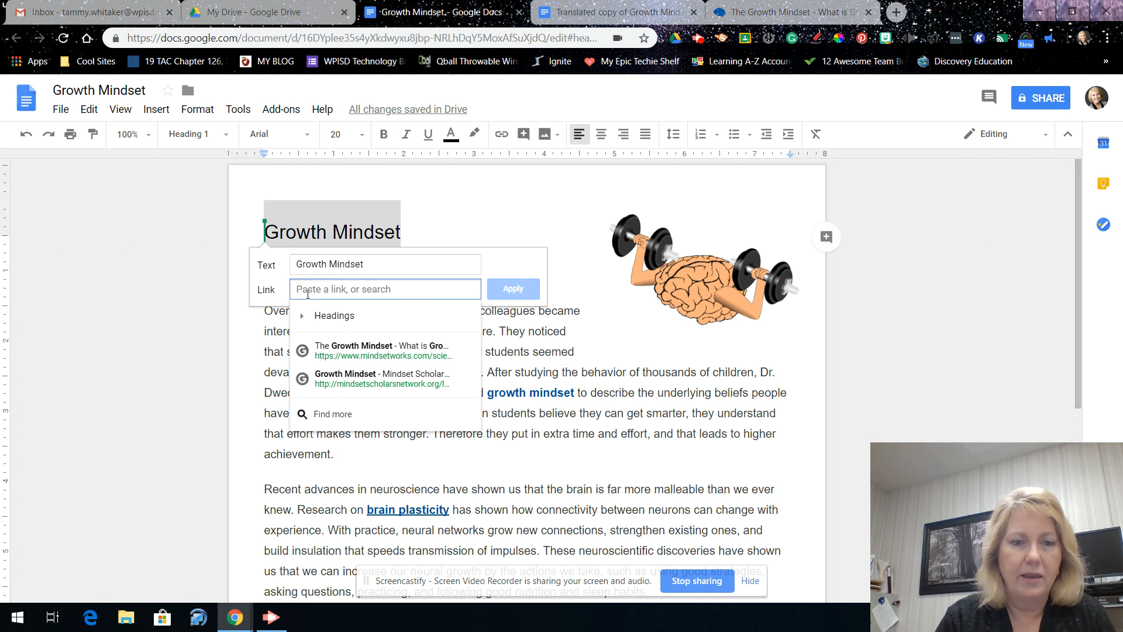
pyautogui.write('https://www.mindsetworks.com/science/')
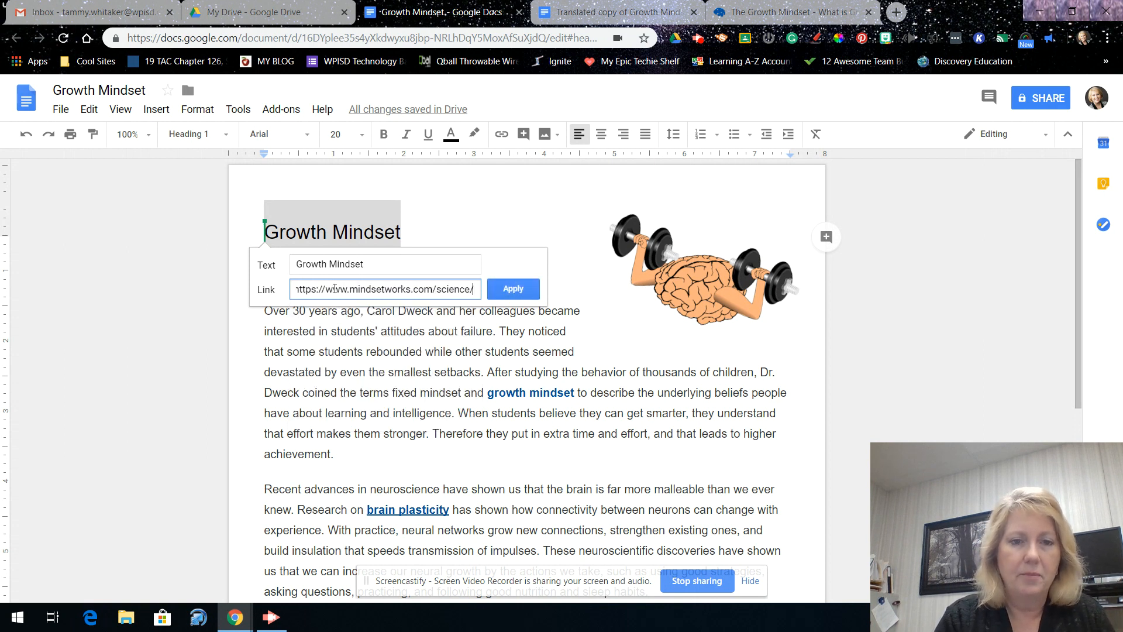
pyautogui.click(512, 289)
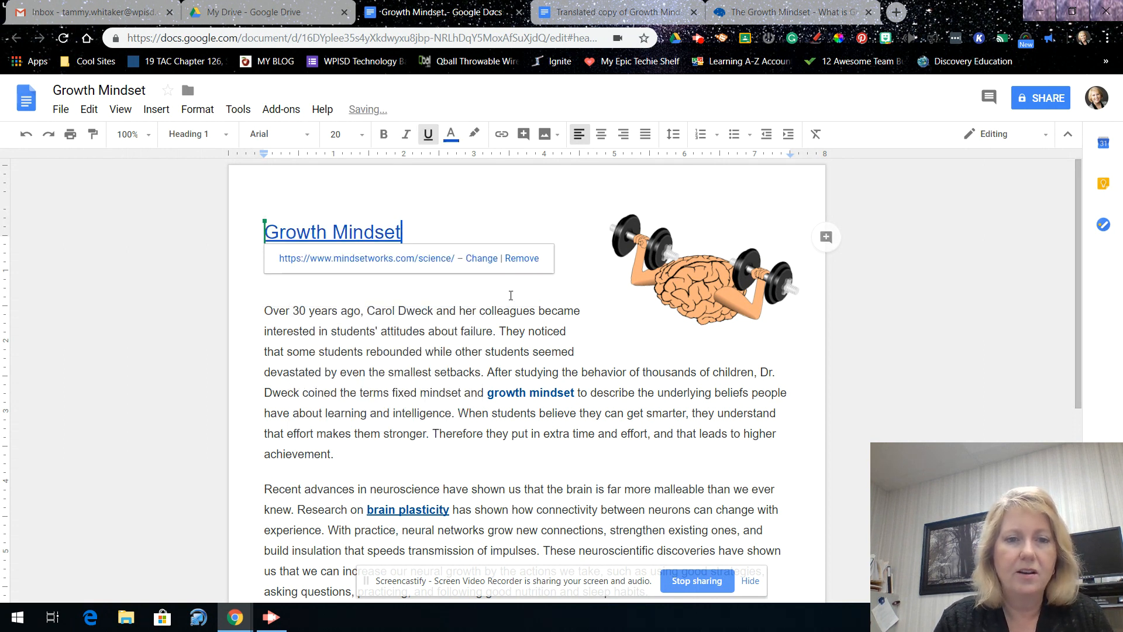
pyautogui.click(392, 332)
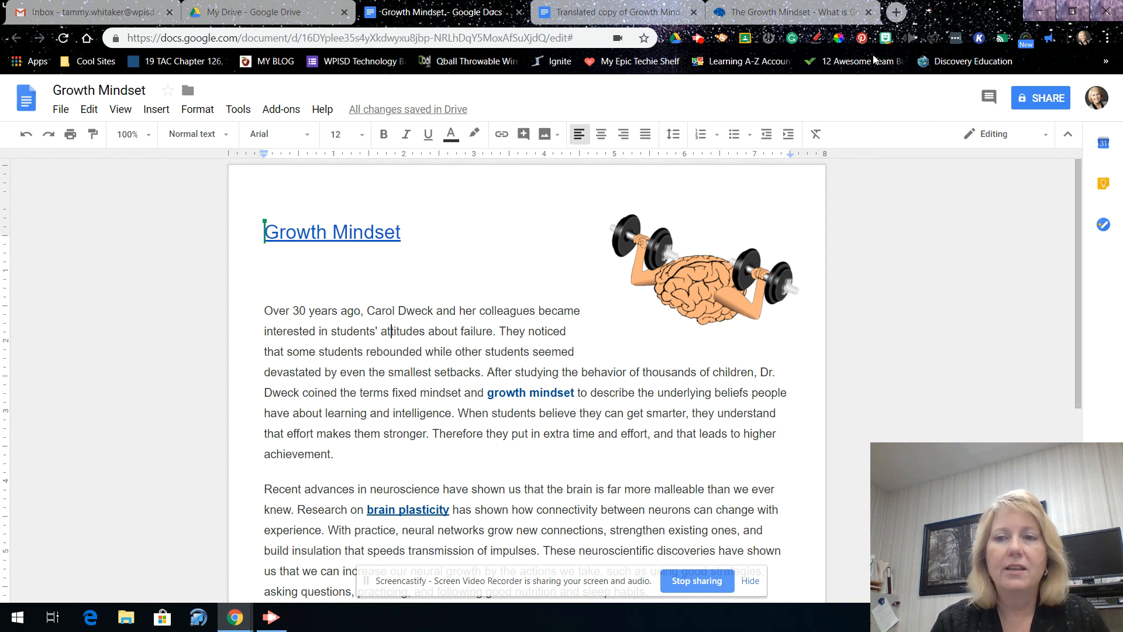
# Start sharing the document, enter a collaborator's first name as invitee, and show the available permission levels
pyautogui.click(1047, 100)
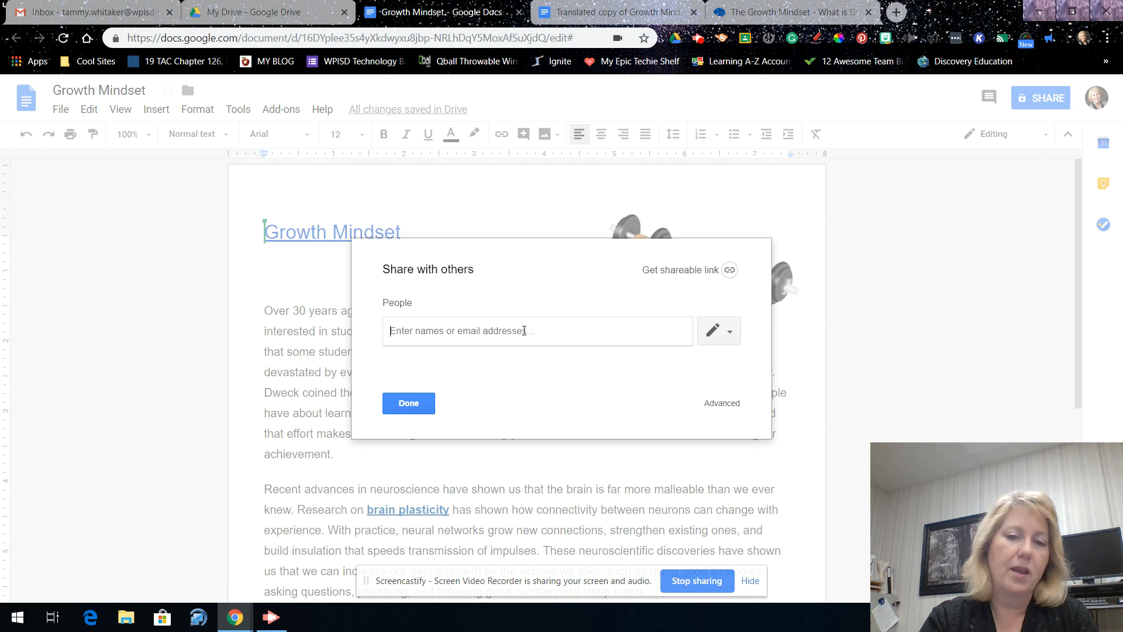
pyautogui.write('Jami')
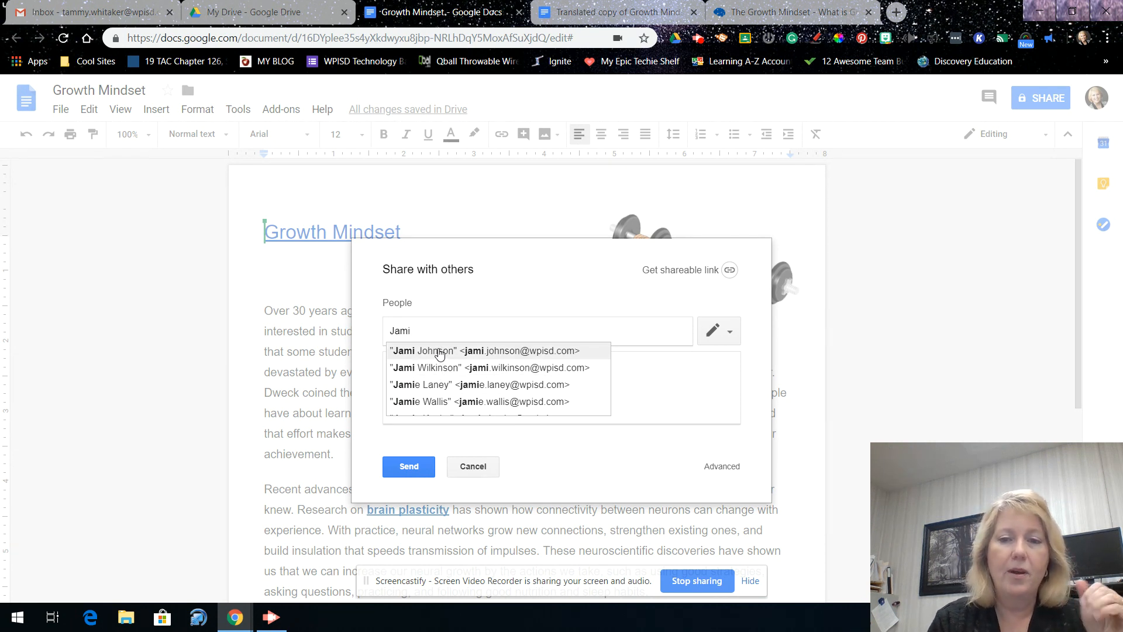
pyautogui.click(728, 335)
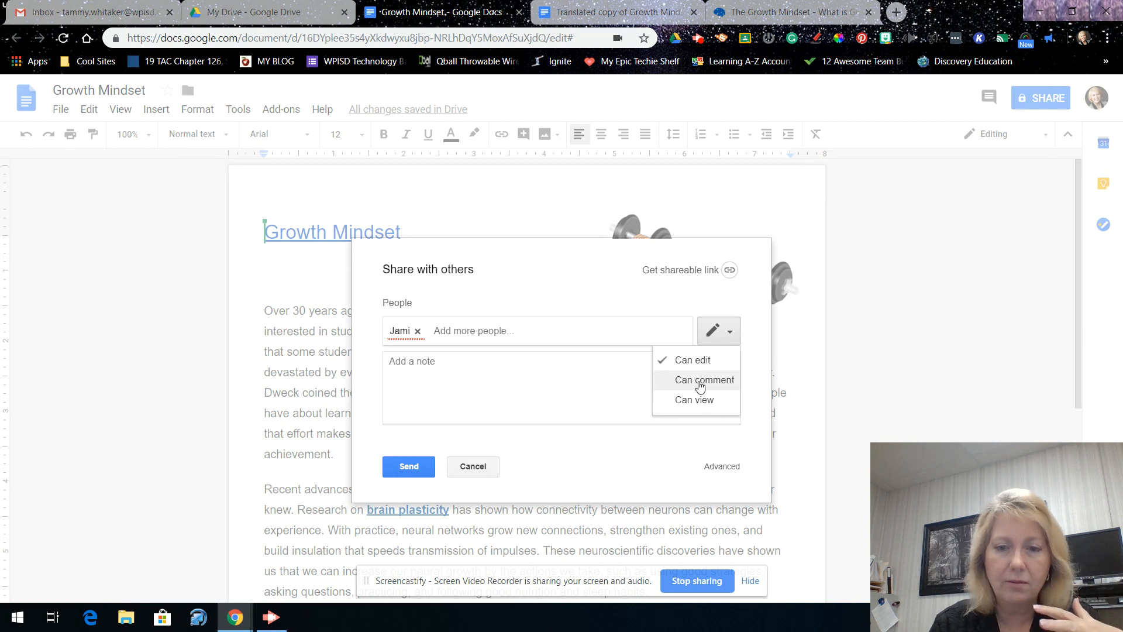
# Review the advanced sharing settings, including the invitation message field and the share link, and discard the pending invitation before closing the settings
pyautogui.click(730, 463)
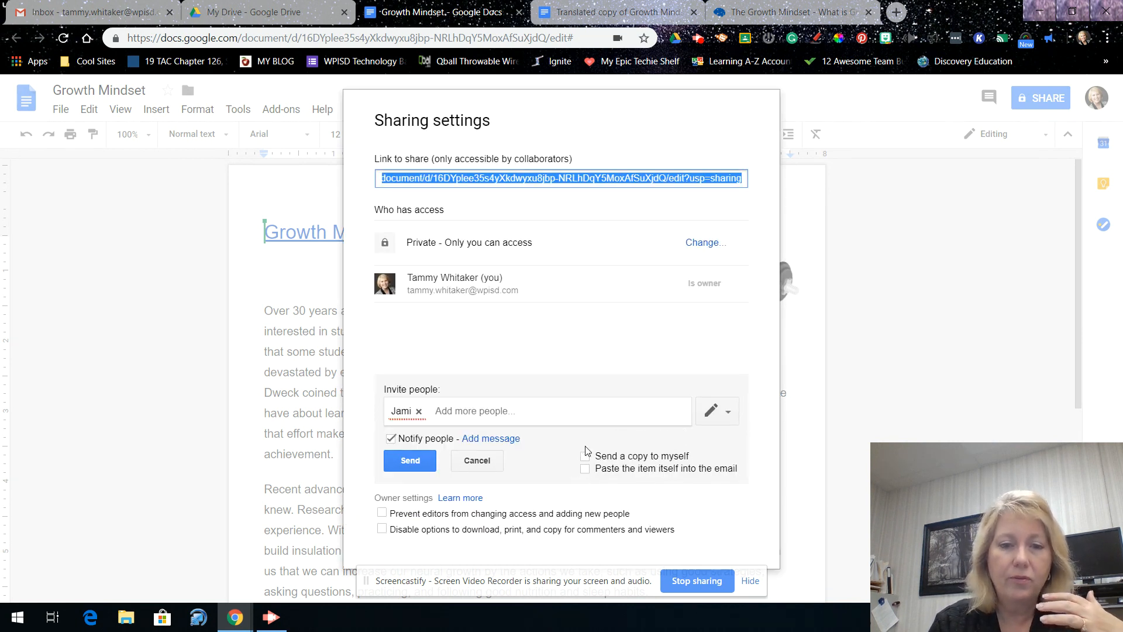
pyautogui.click(478, 440)
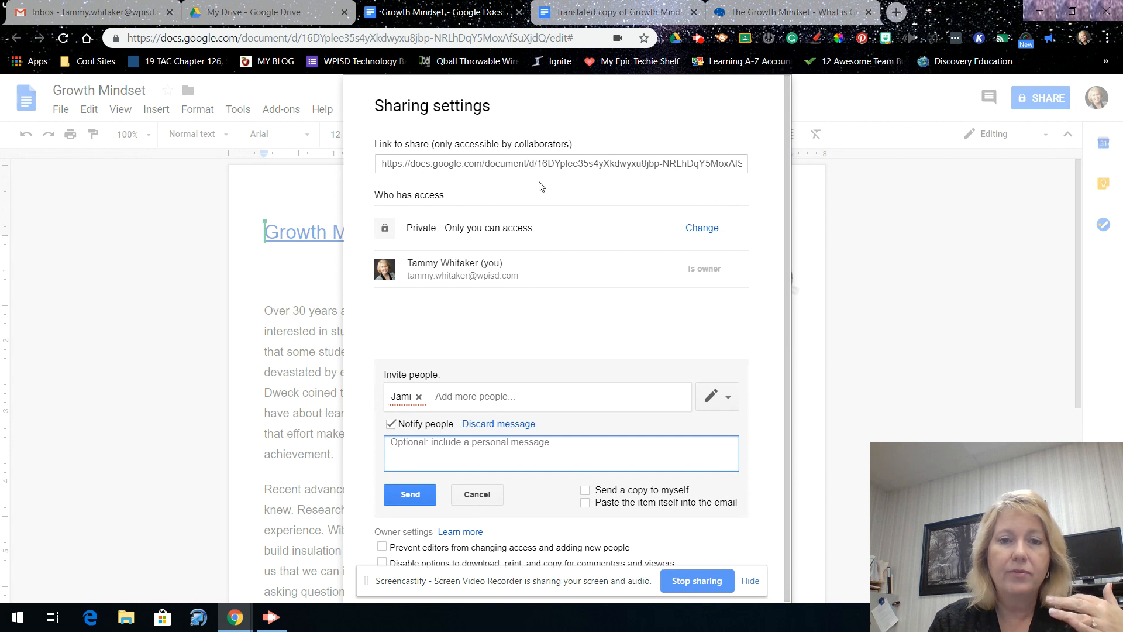
pyautogui.click(528, 165)
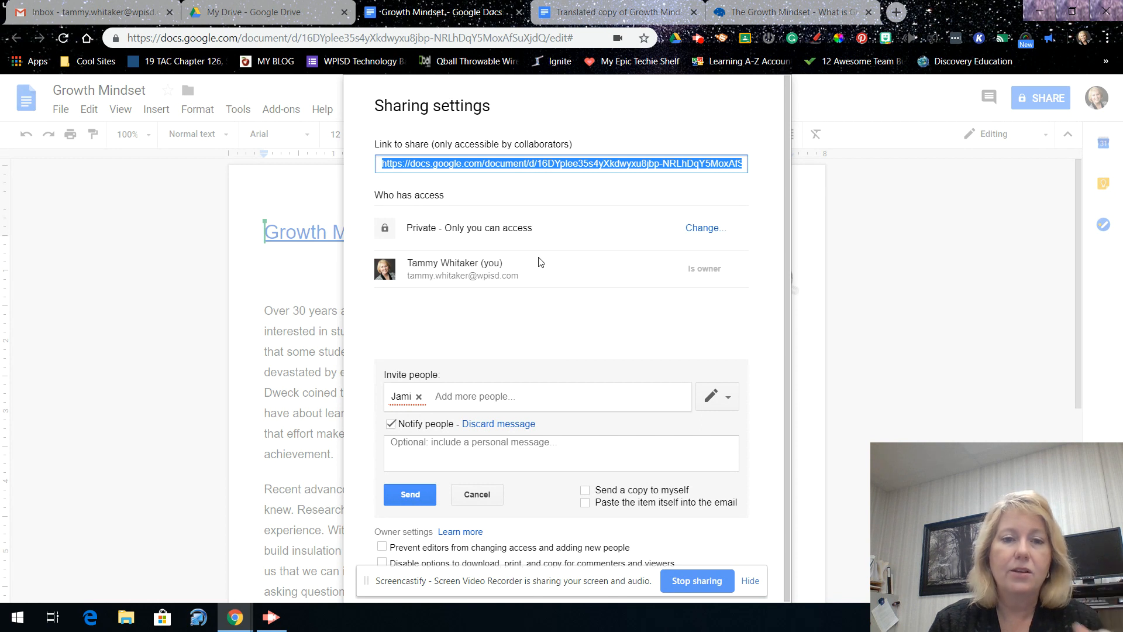
pyautogui.click(481, 501)
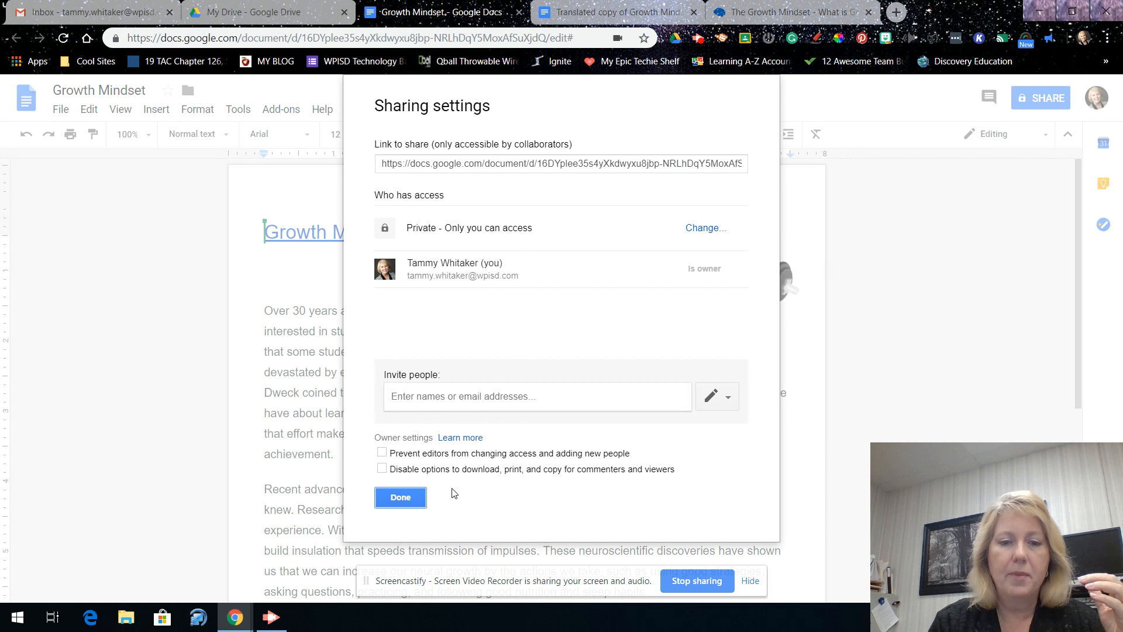
pyautogui.click(400, 498)
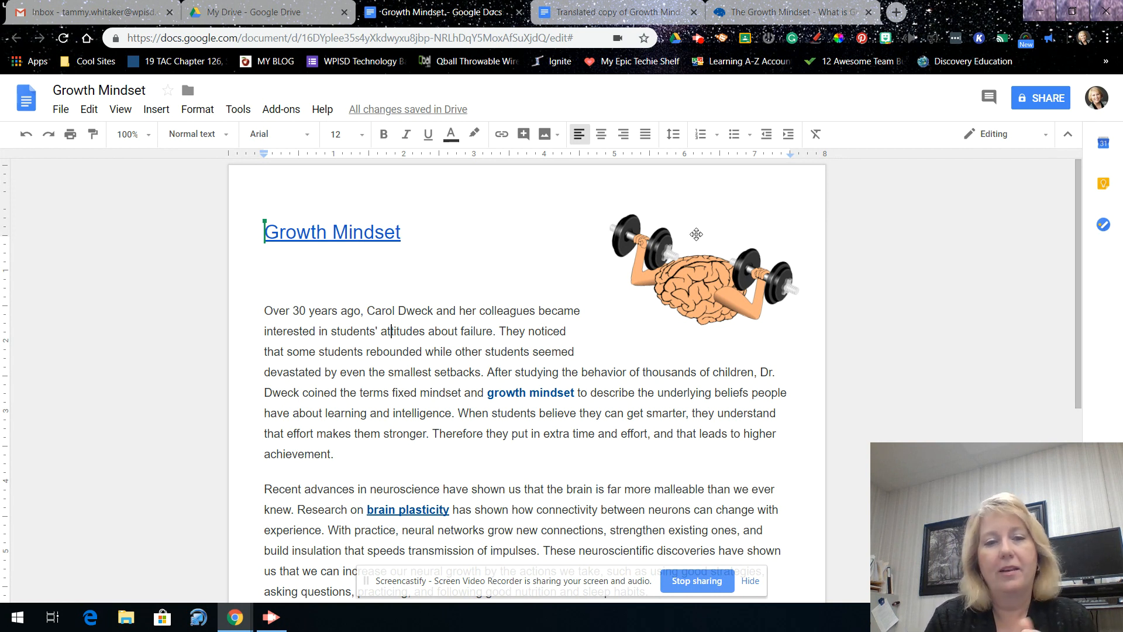
# Add the comment "What do you think?" to the word "attitudes" in the first paragraph, and resolve that comment
pyautogui.click(988, 99)
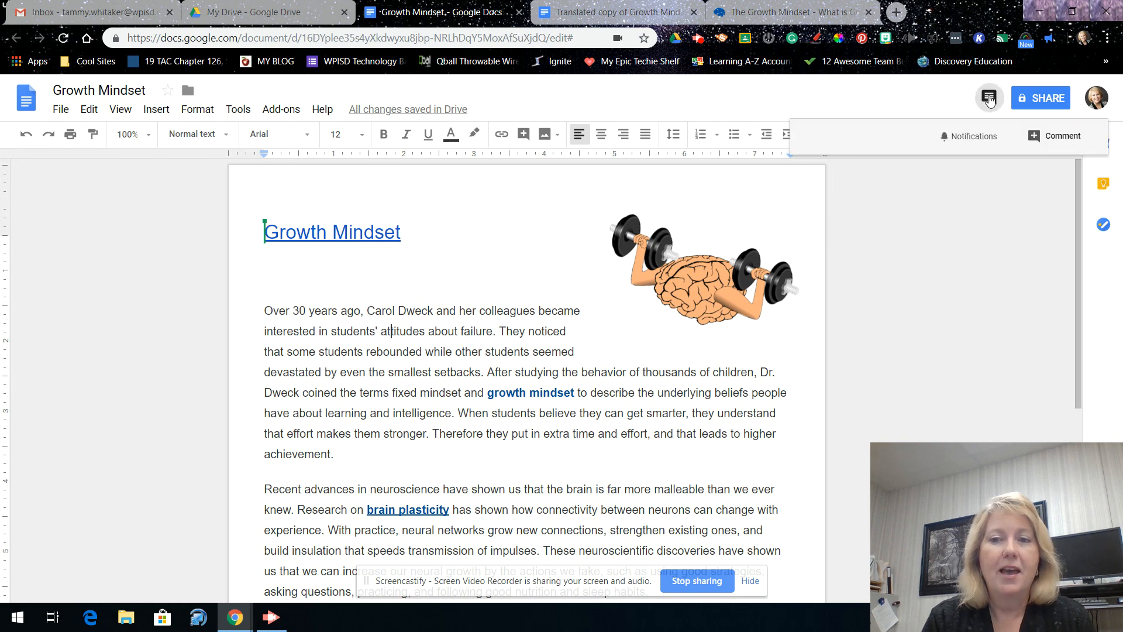
pyautogui.click(1055, 136)
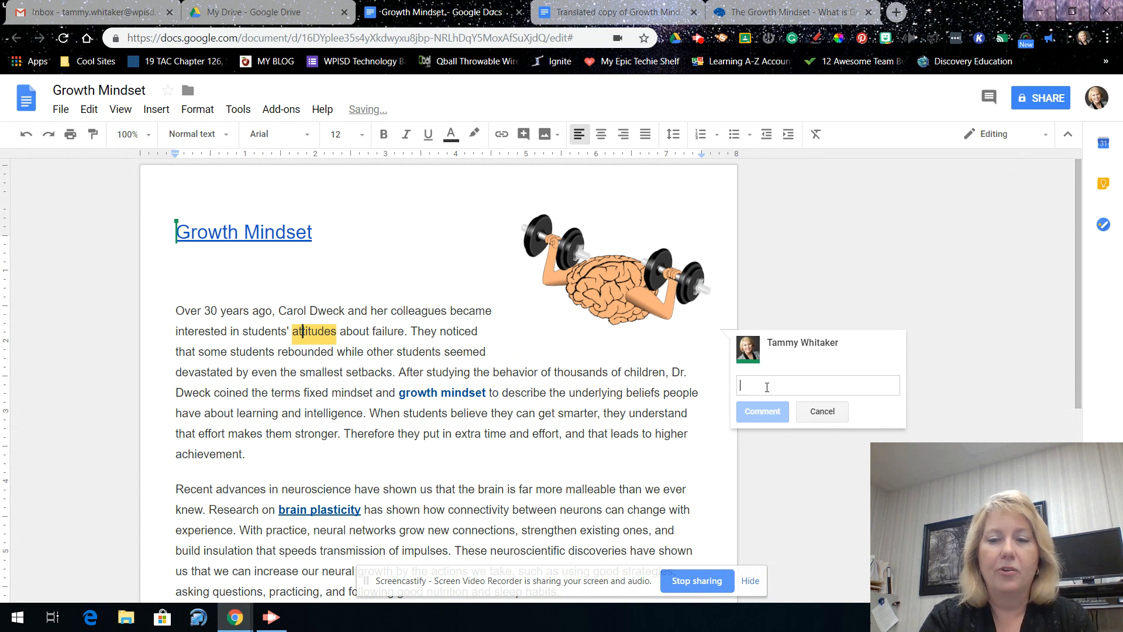
pyautogui.write('What')
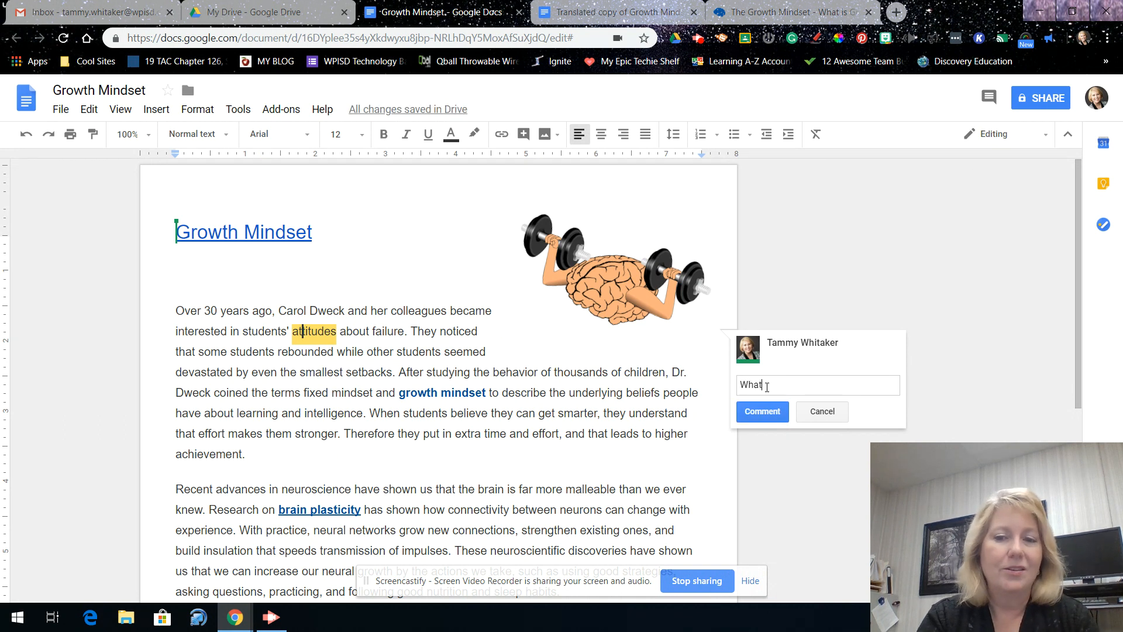
pyautogui.write(' do you think?')
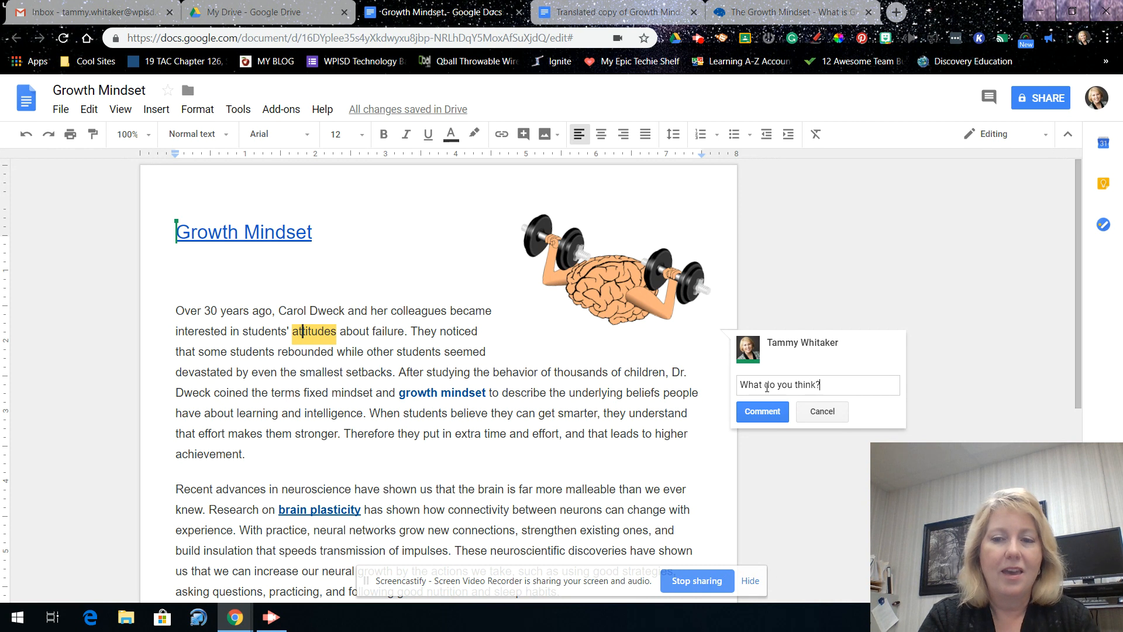
pyautogui.press('Return')
pyautogui.click(758, 431)
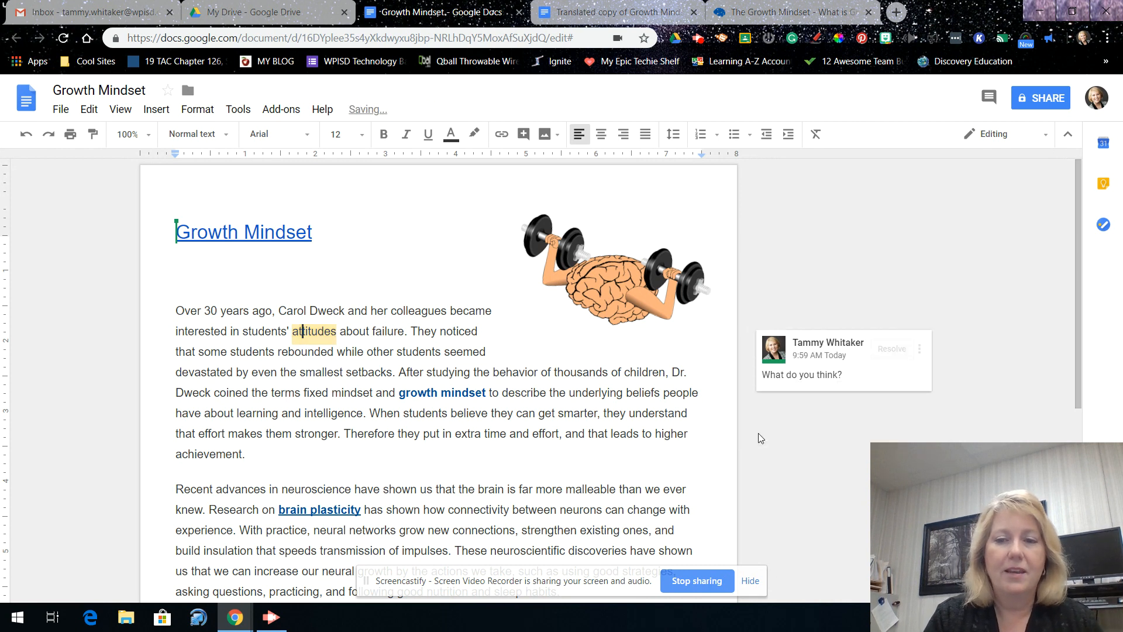
pyautogui.rightClick(893, 350)
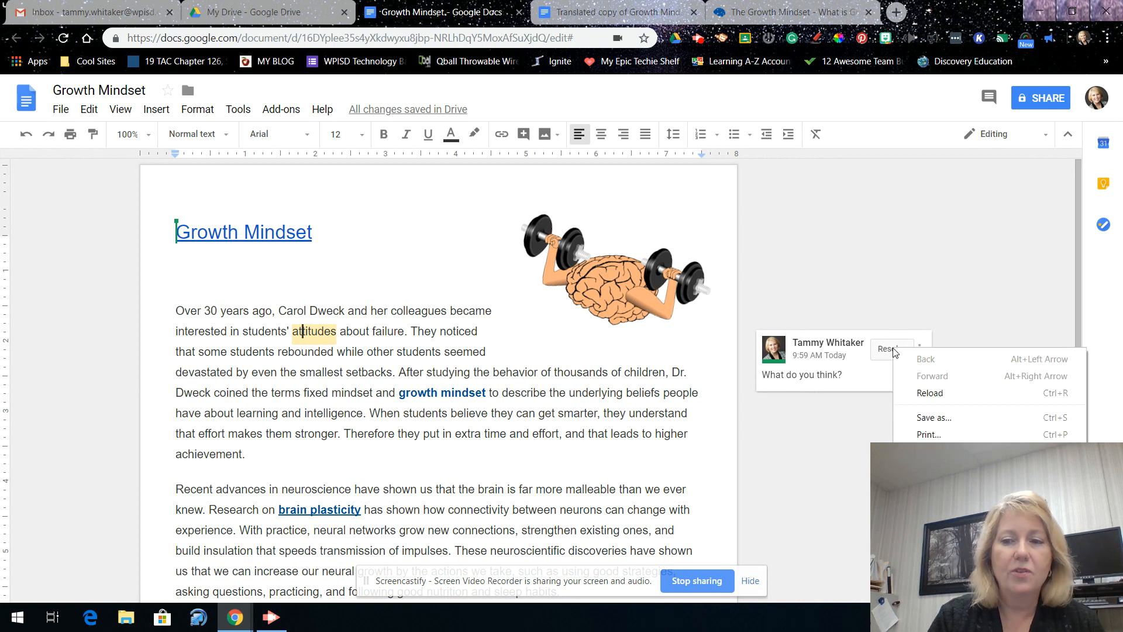
pyautogui.click(888, 355)
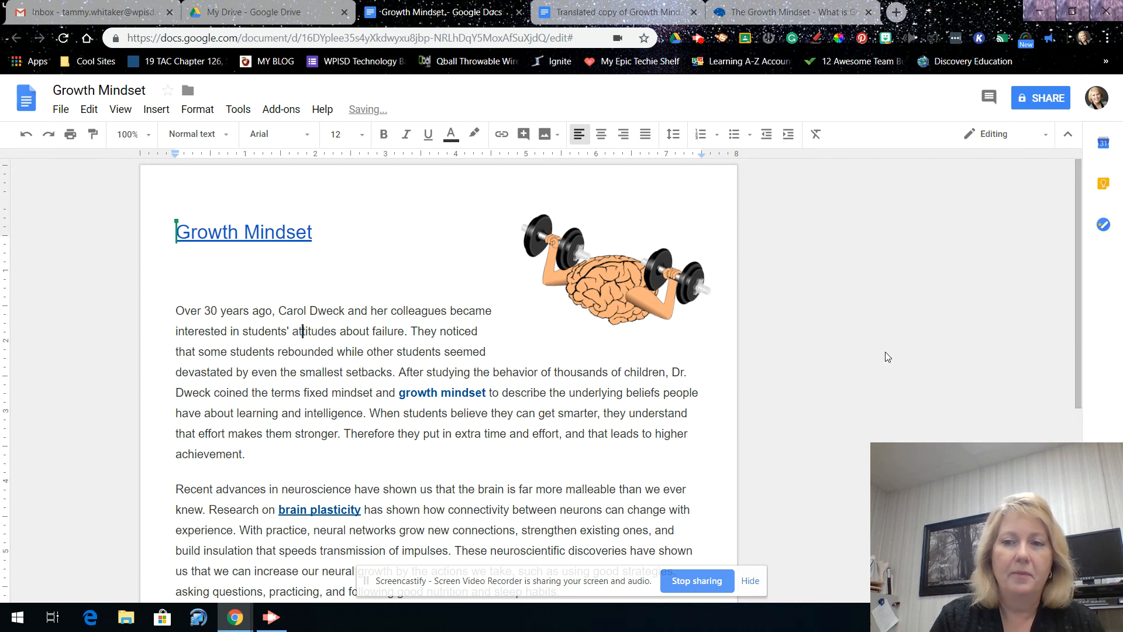